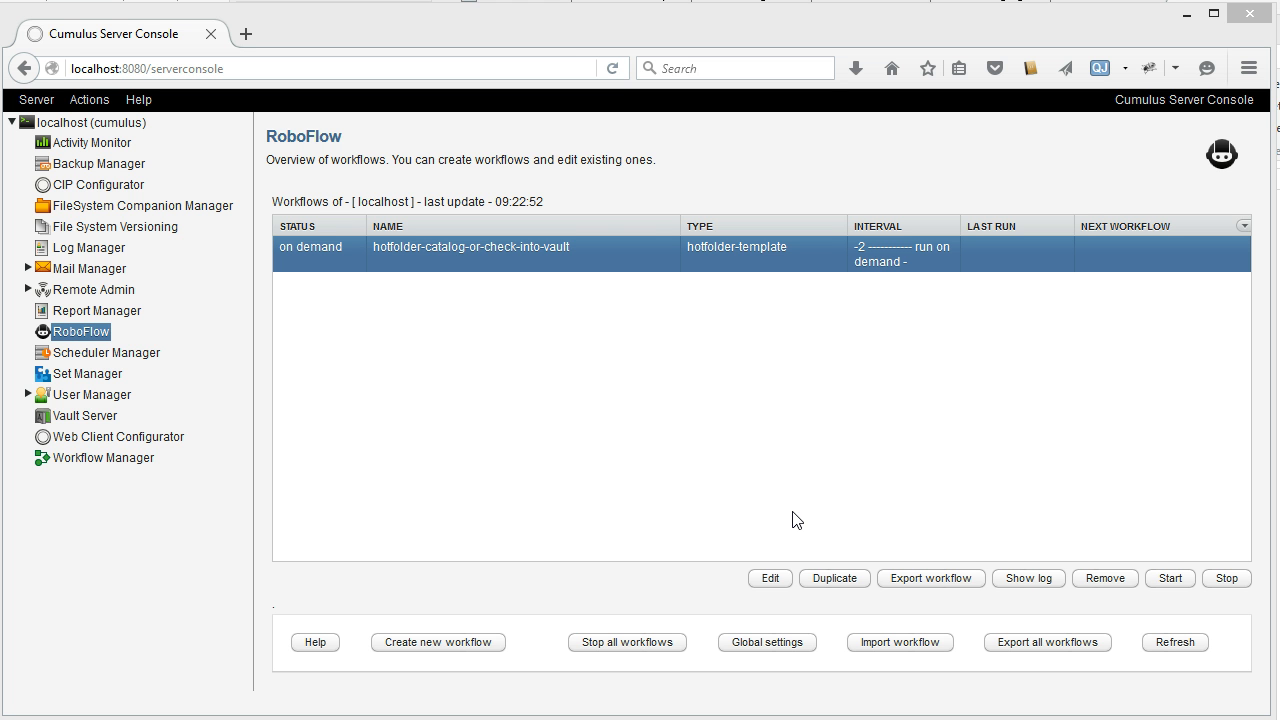
Open the settings of the hotfolder-catalog-or-check-into-vault workflow and examine its parameters and the open-catalog action's catalog setting.
click(767, 583)
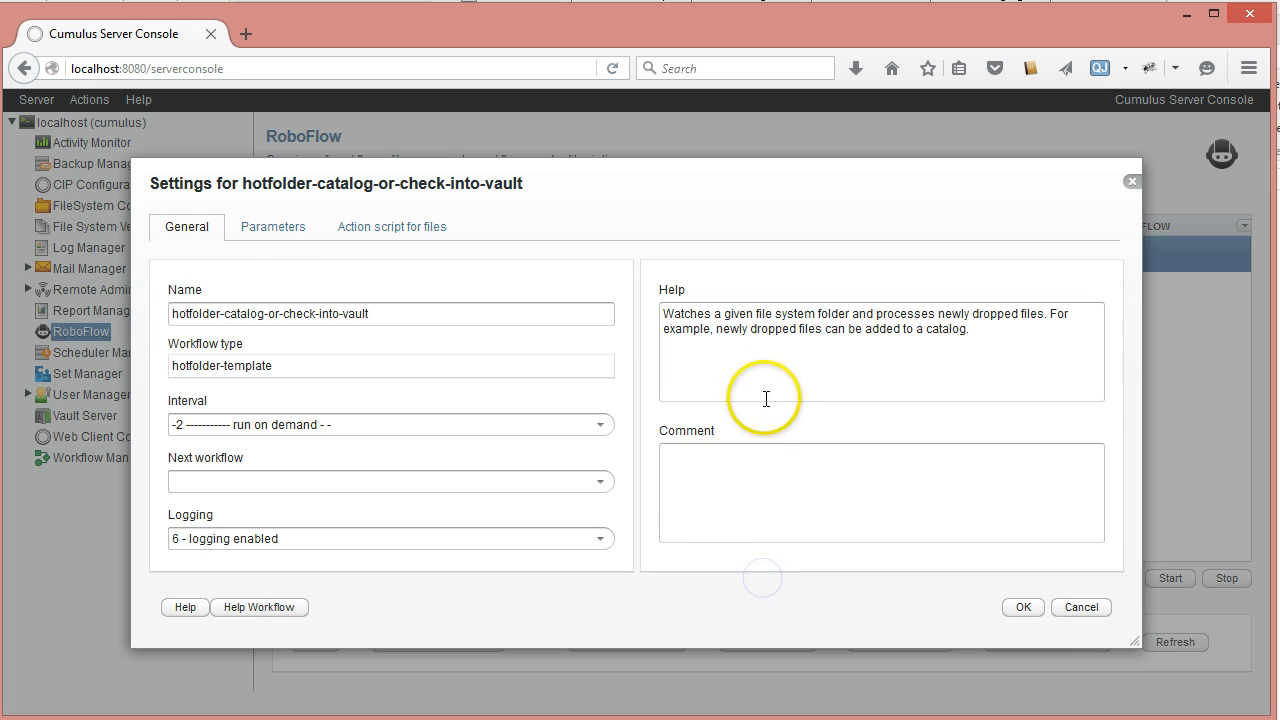
click(275, 230)
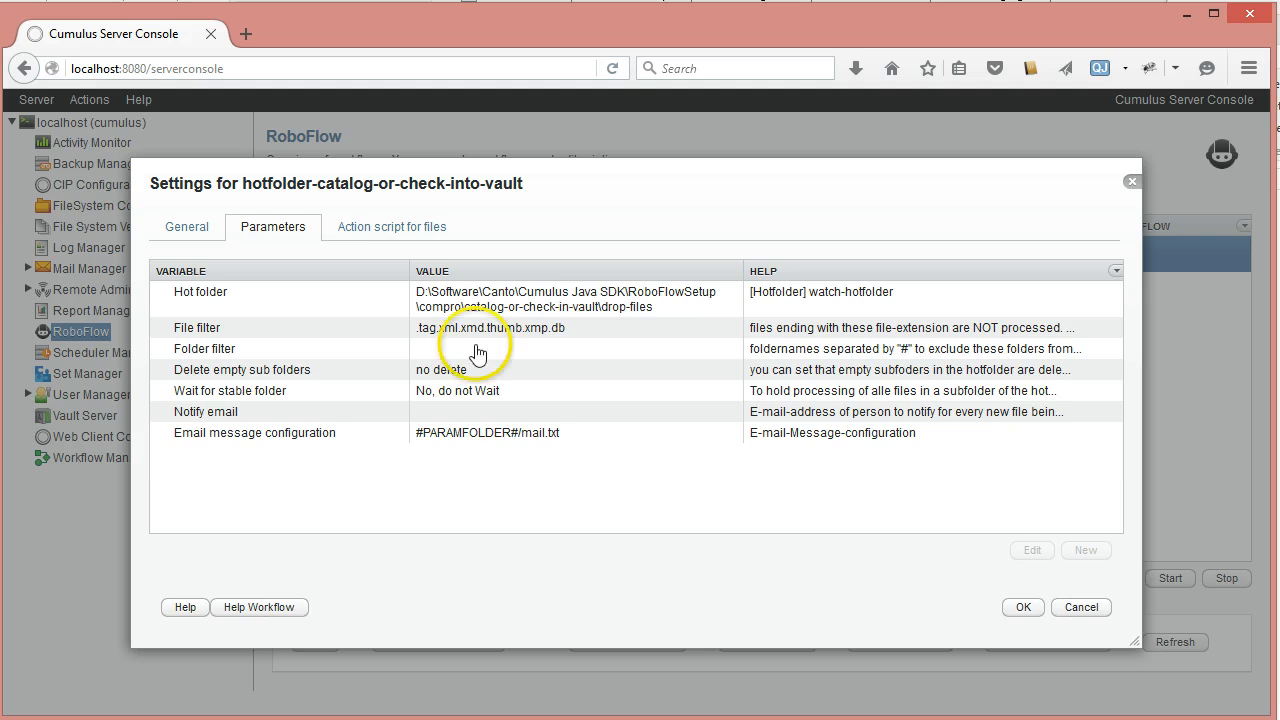
click(385, 226)
double_click(459, 293)
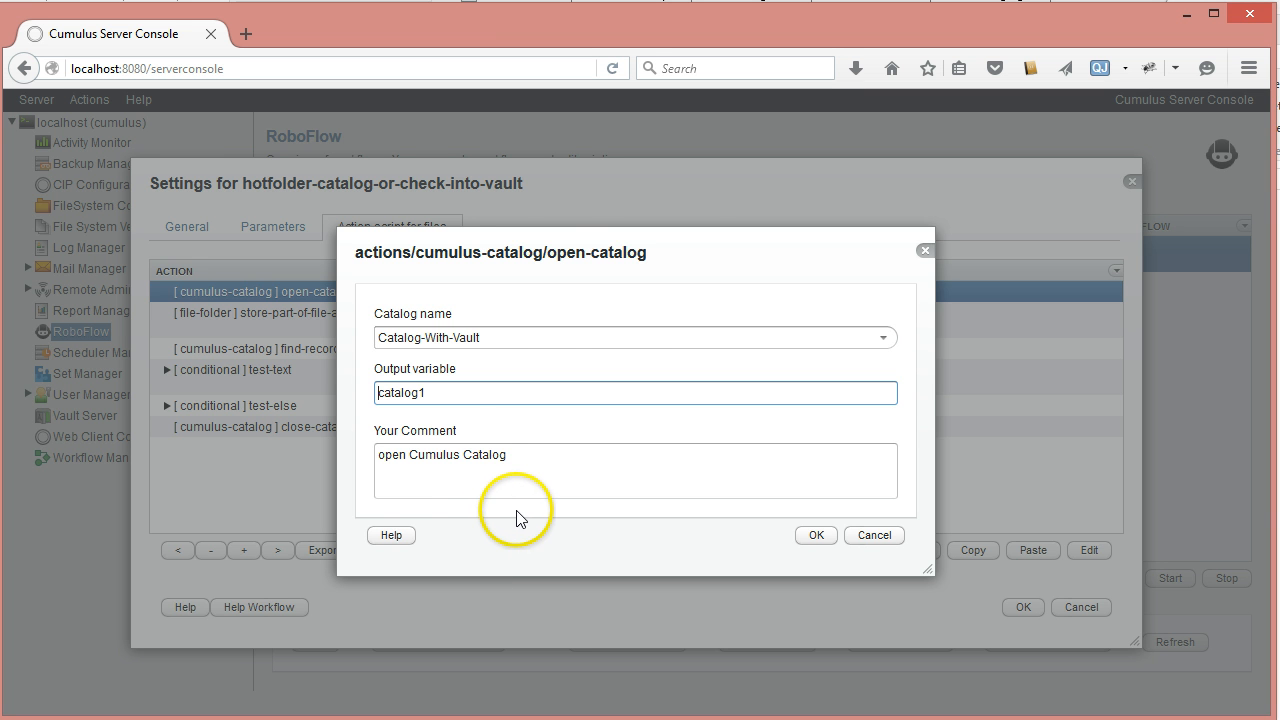
click(884, 537)
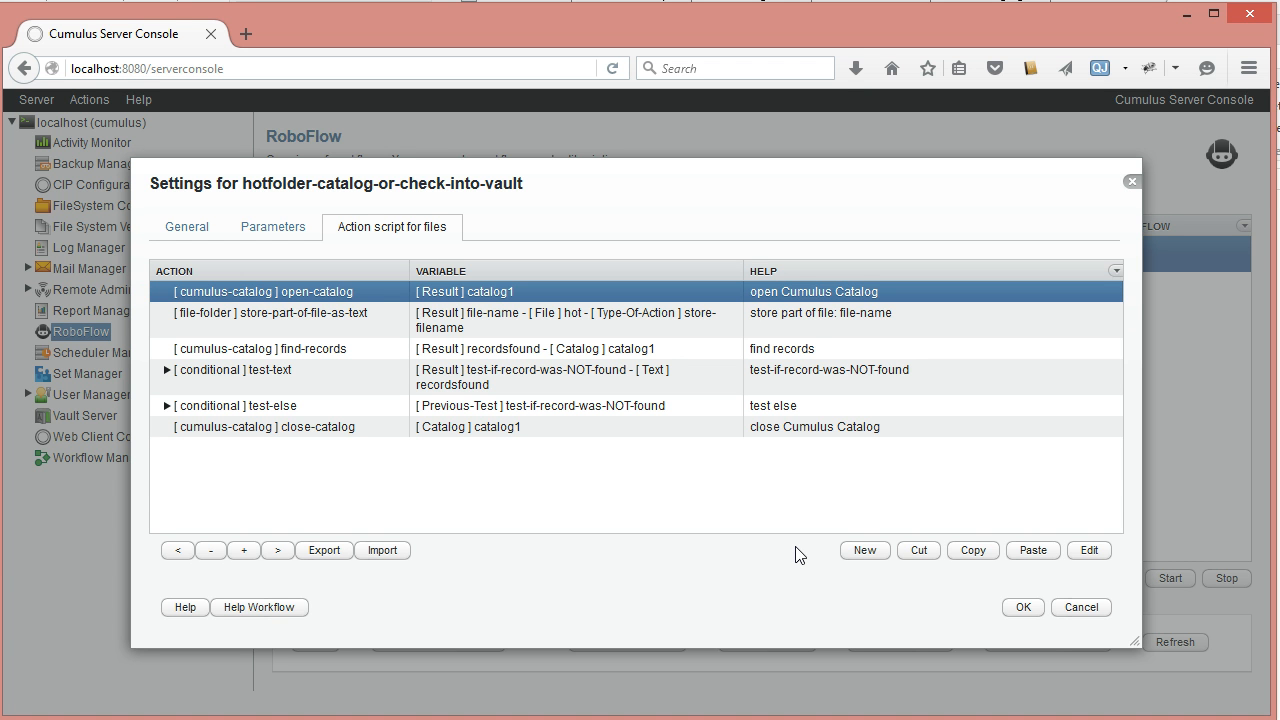
Start a new workflow parameter below Email message configuration and enter Catalog Name as its parameter name.
click(292, 228)
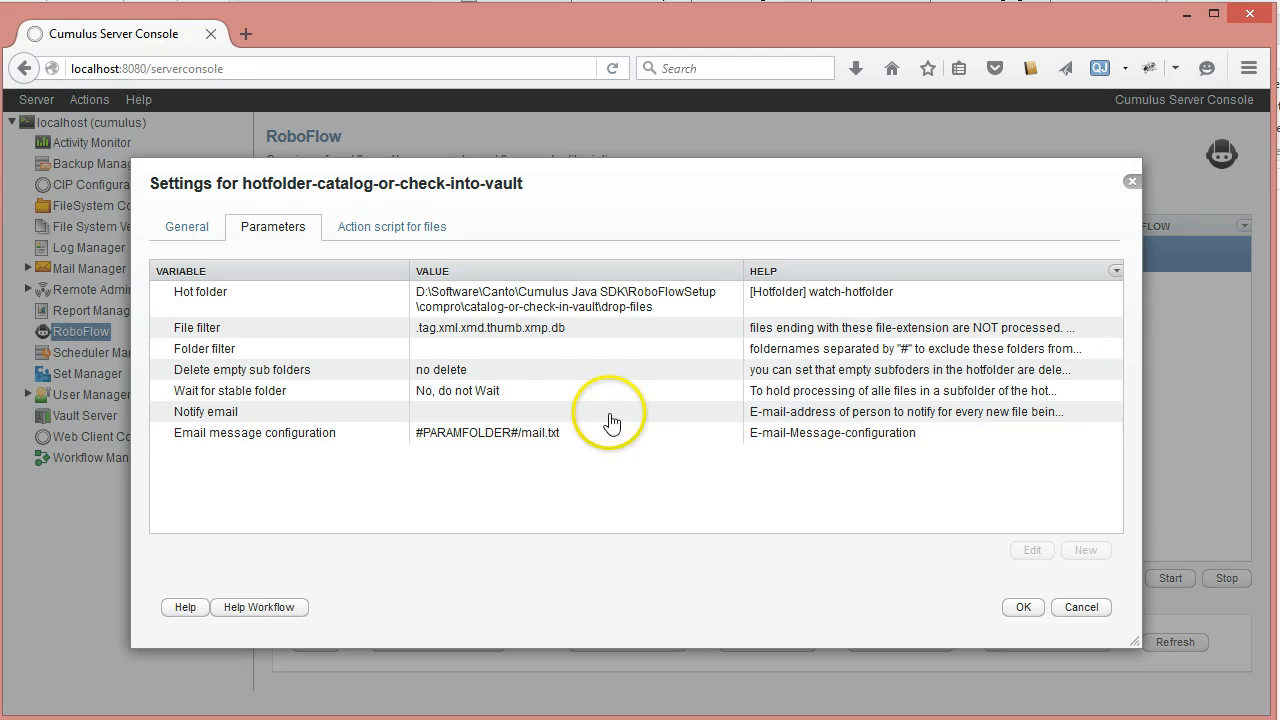
click(505, 433)
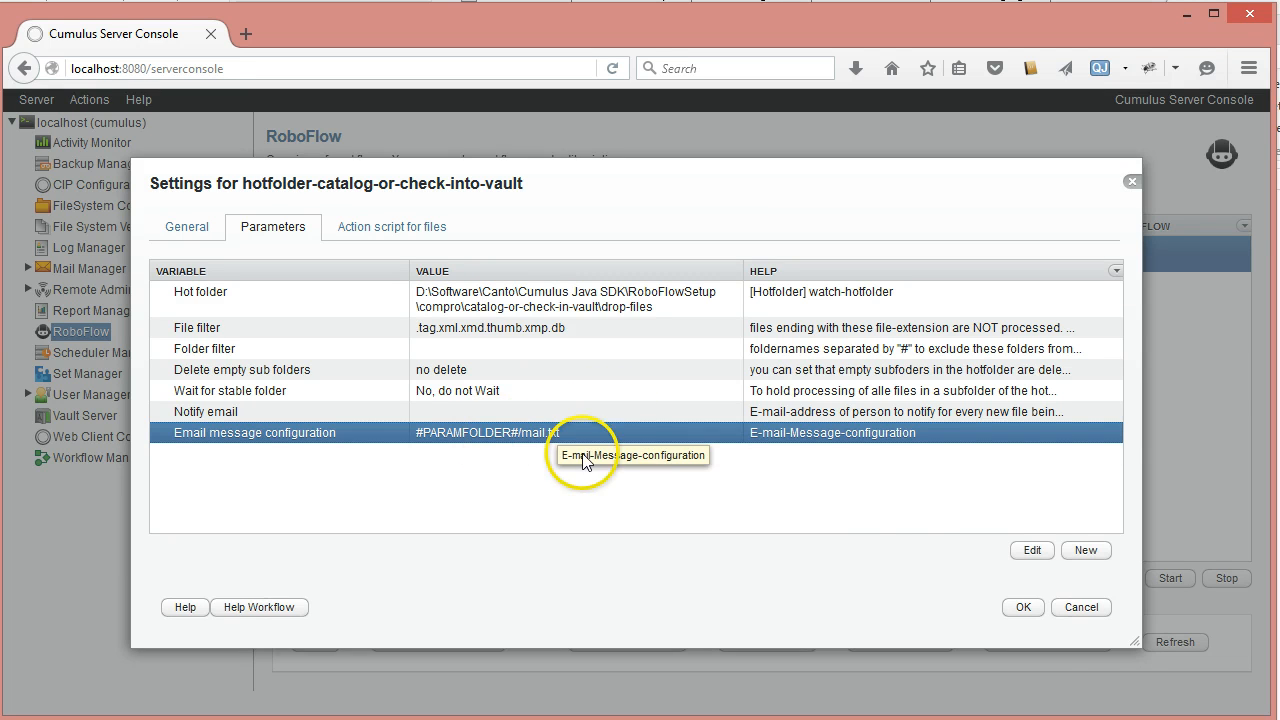
click(1086, 550)
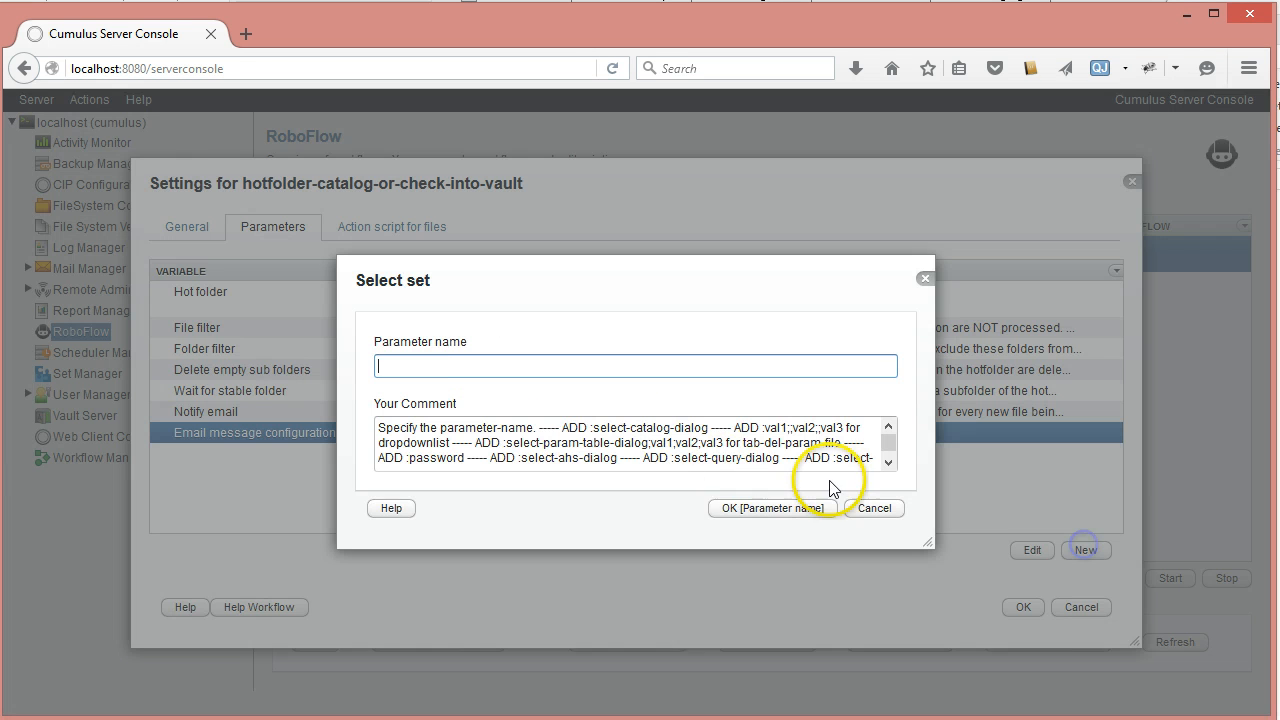
click(514, 359)
text(Cata)
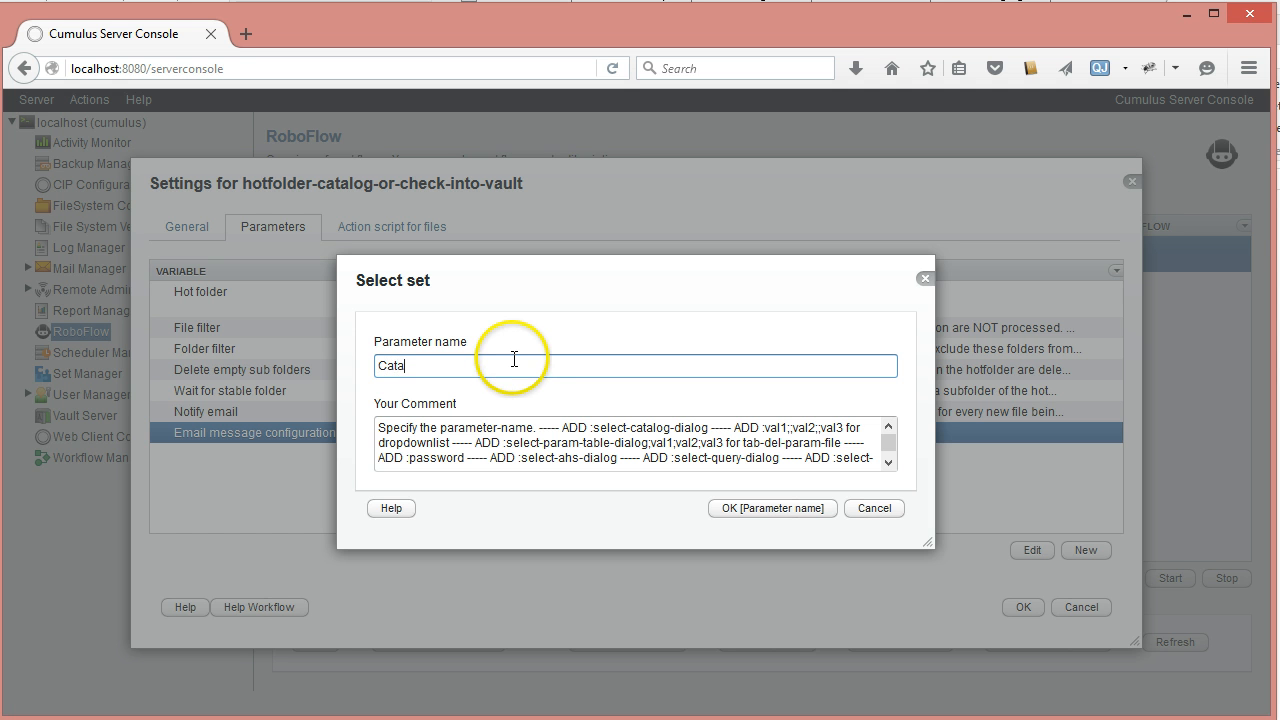
text(log )
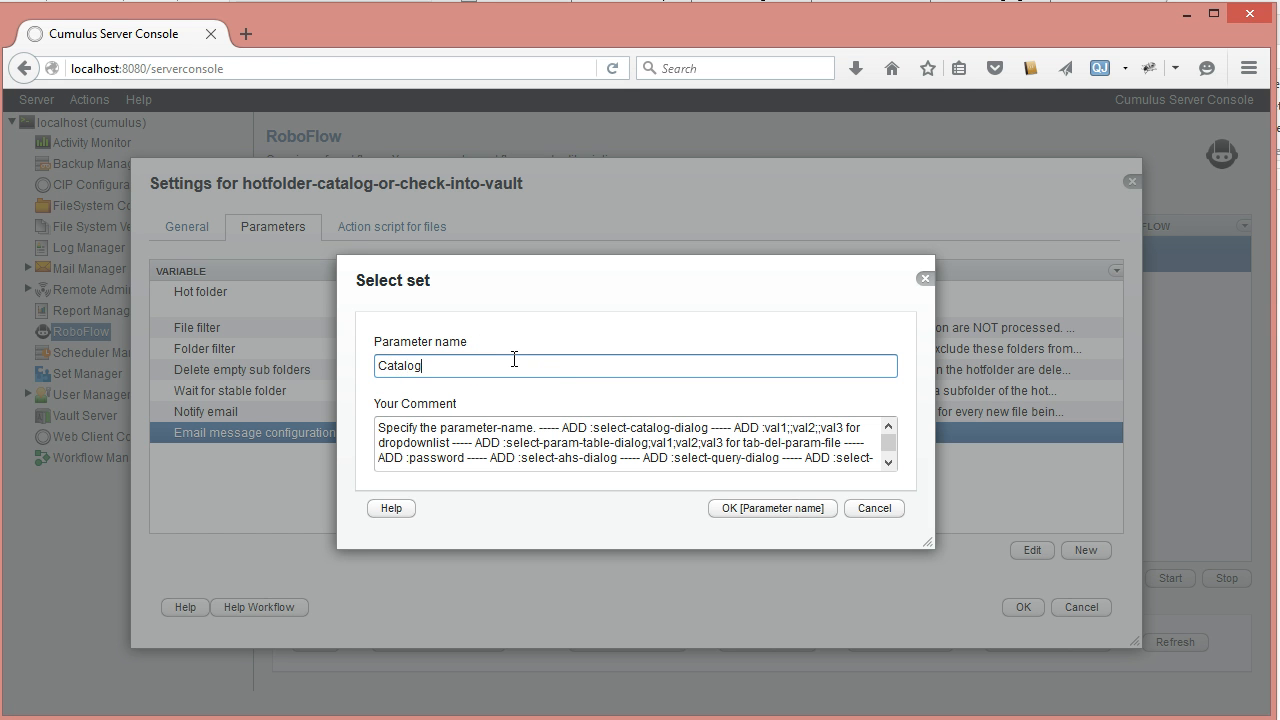
text(Name)
Append :select-catalog-dialog to the new parameter's name, copying the dialog keyword from the comment, and confirm the name.
click(600, 428)
drag(600, 428, 710, 435)
key(ctrl+c)
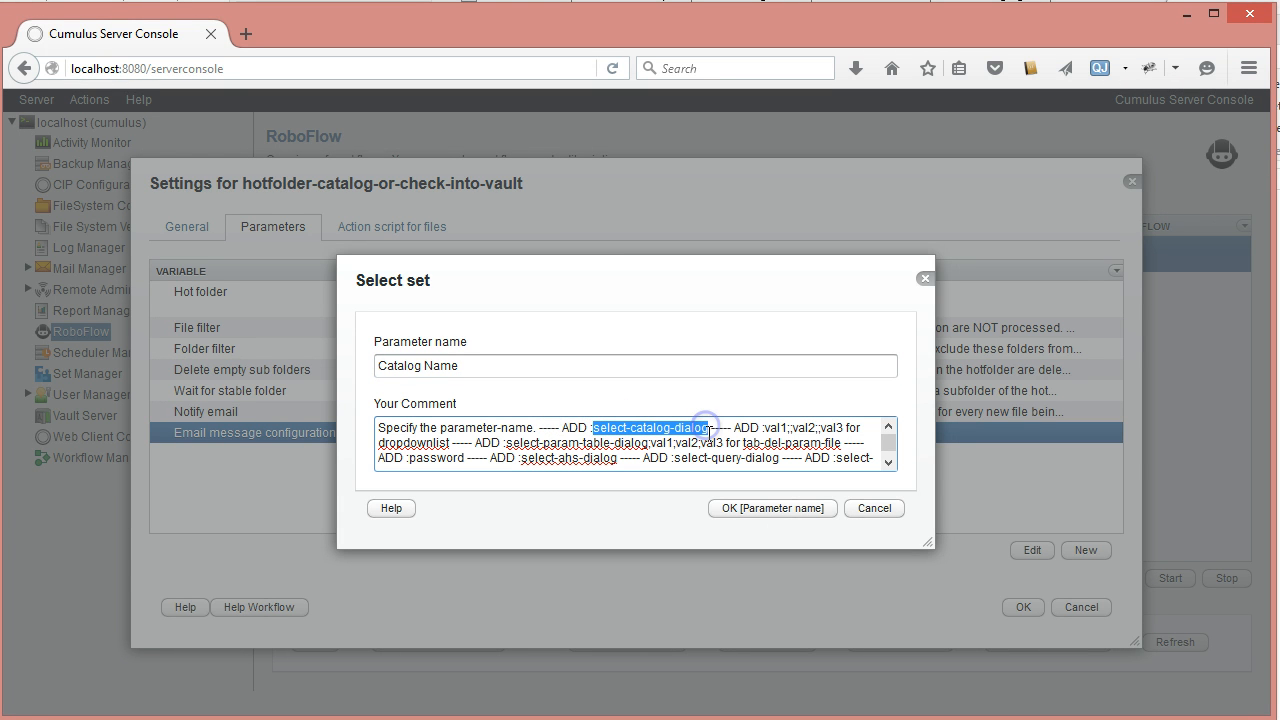
click(485, 363)
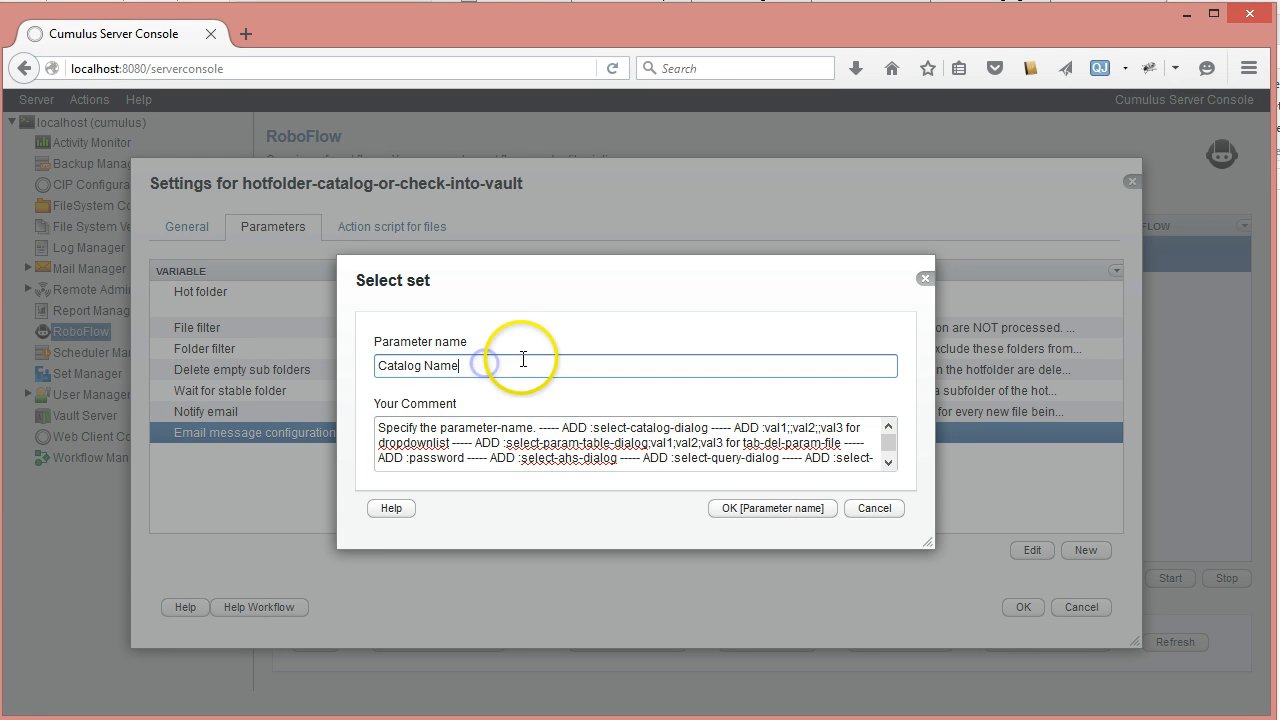
text(:)
key(ctrl+v)
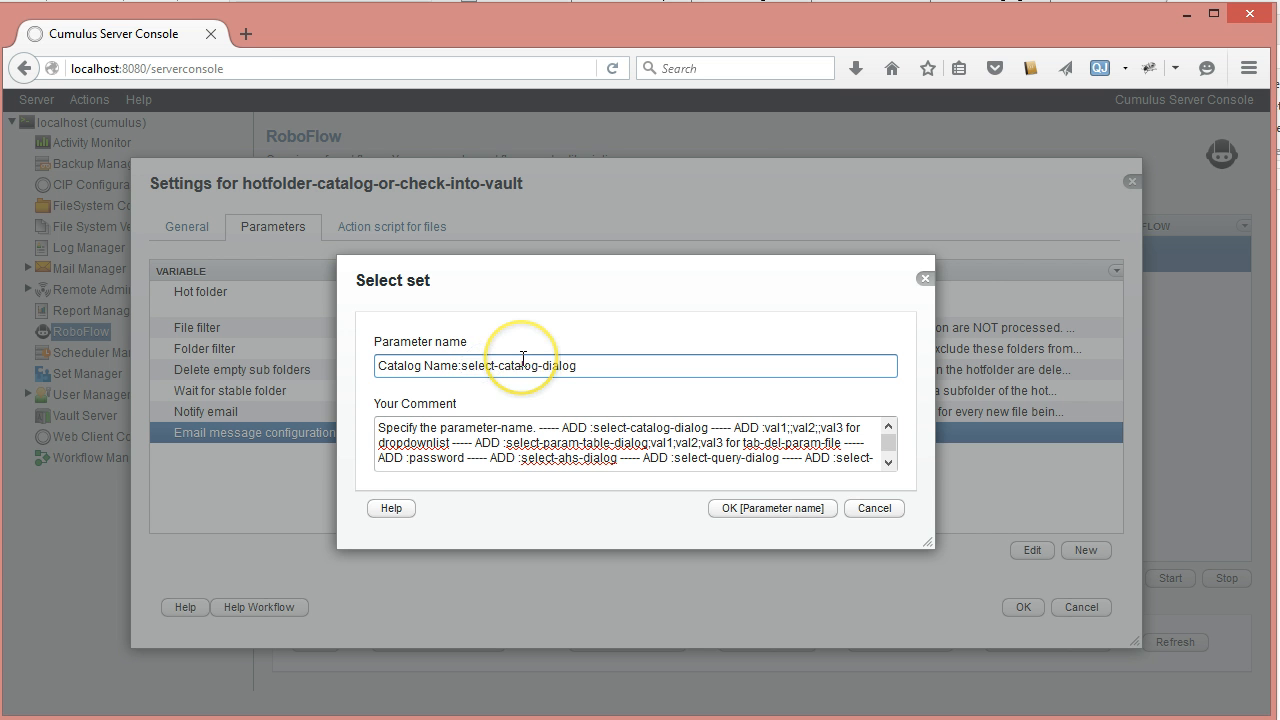
click(887, 463)
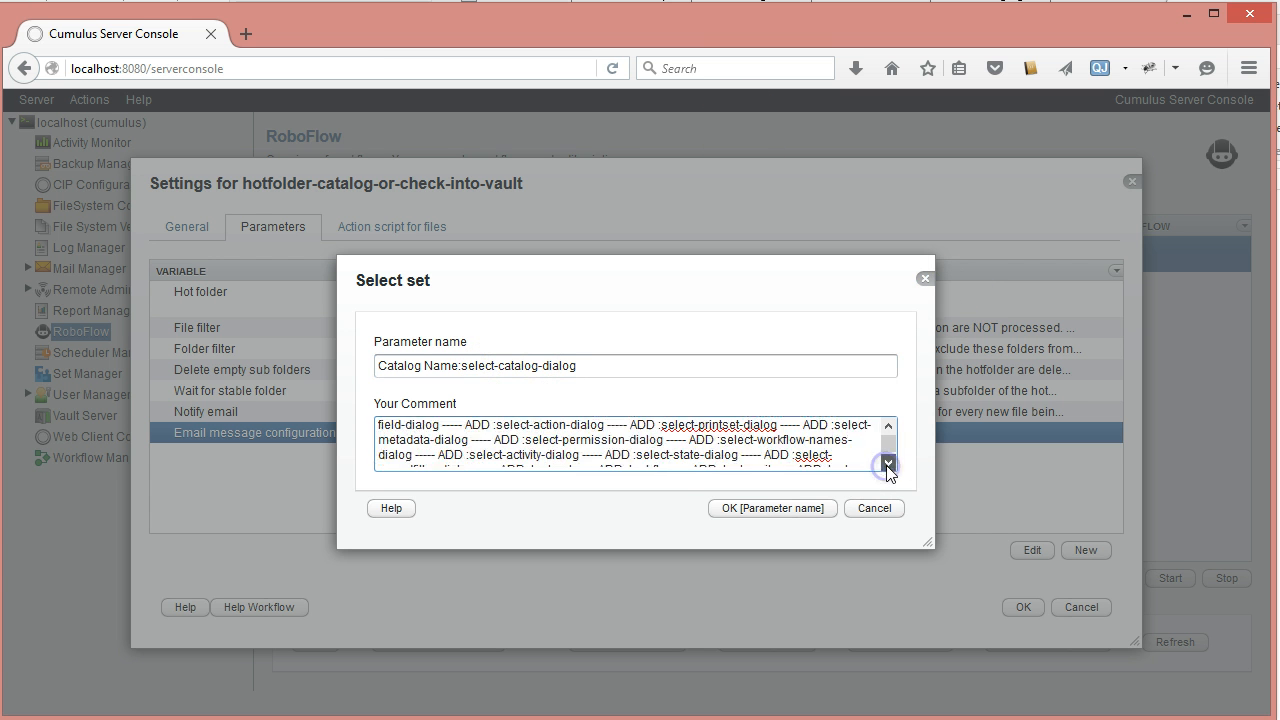
click(887, 465)
drag(888, 449, 891, 430)
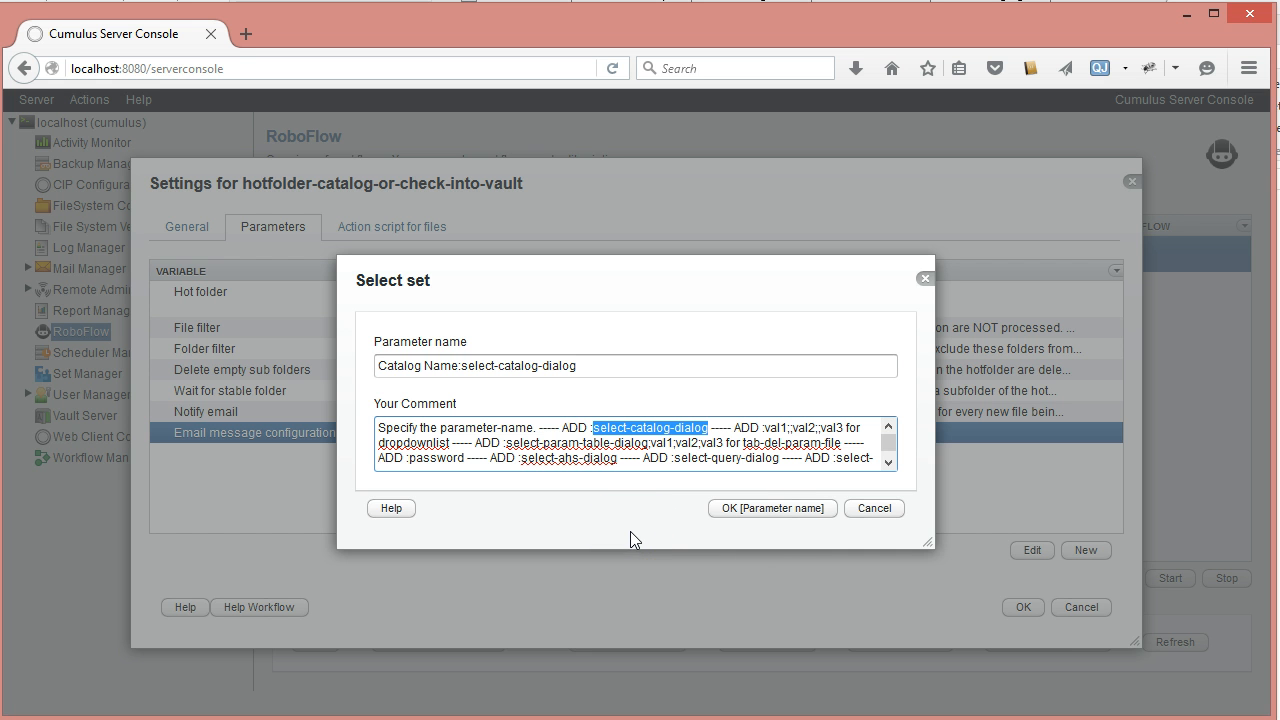
click(755, 510)
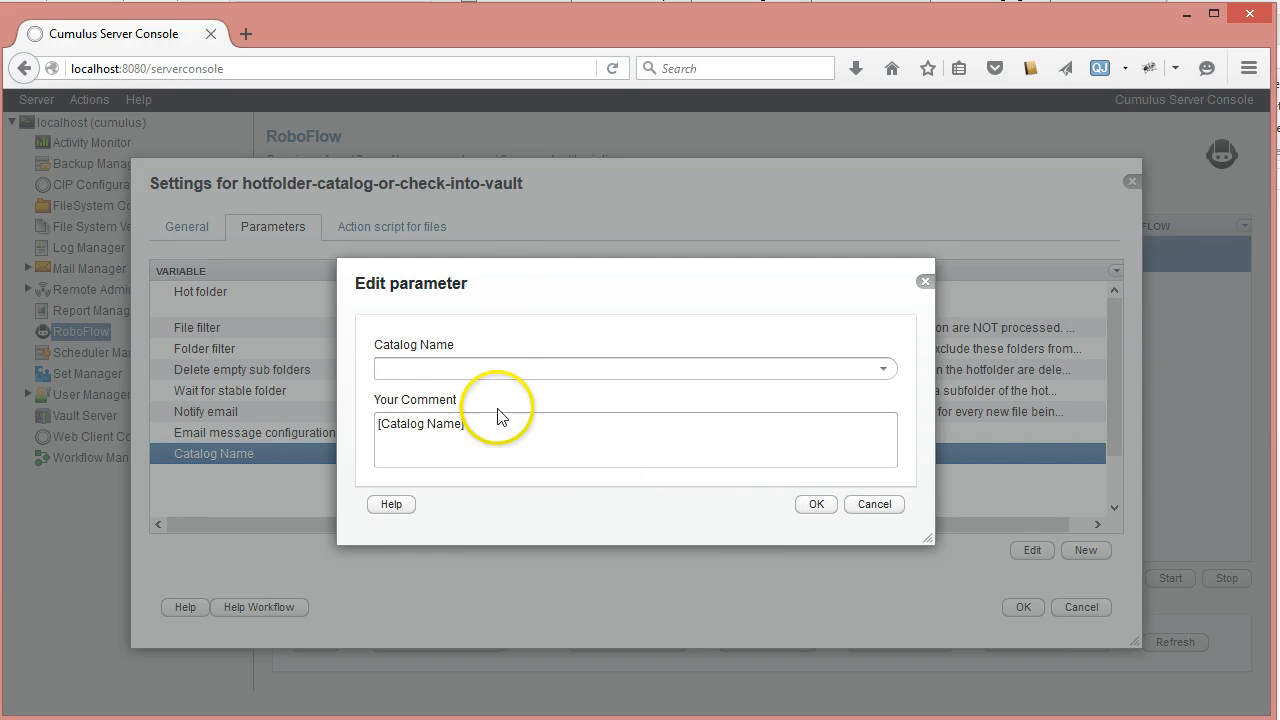
Set the Catalog Name parameter's value to Catalog-With-Vault.
click(880, 372)
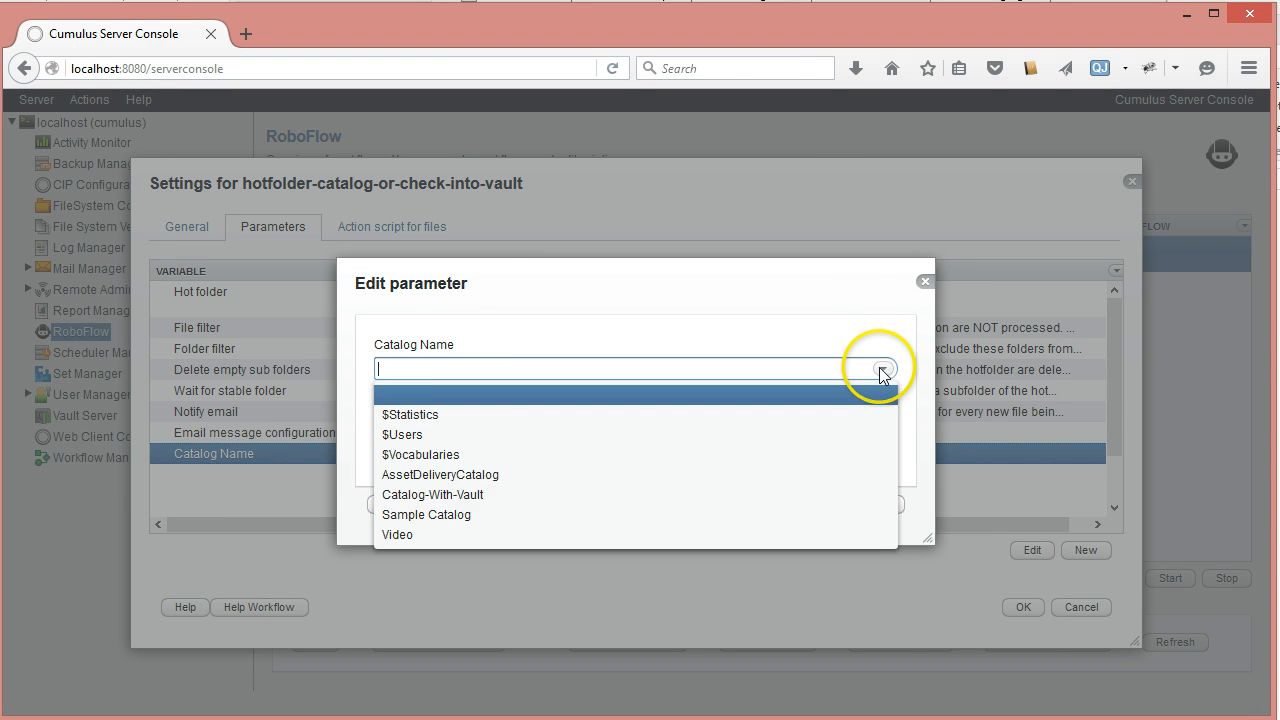
click(480, 495)
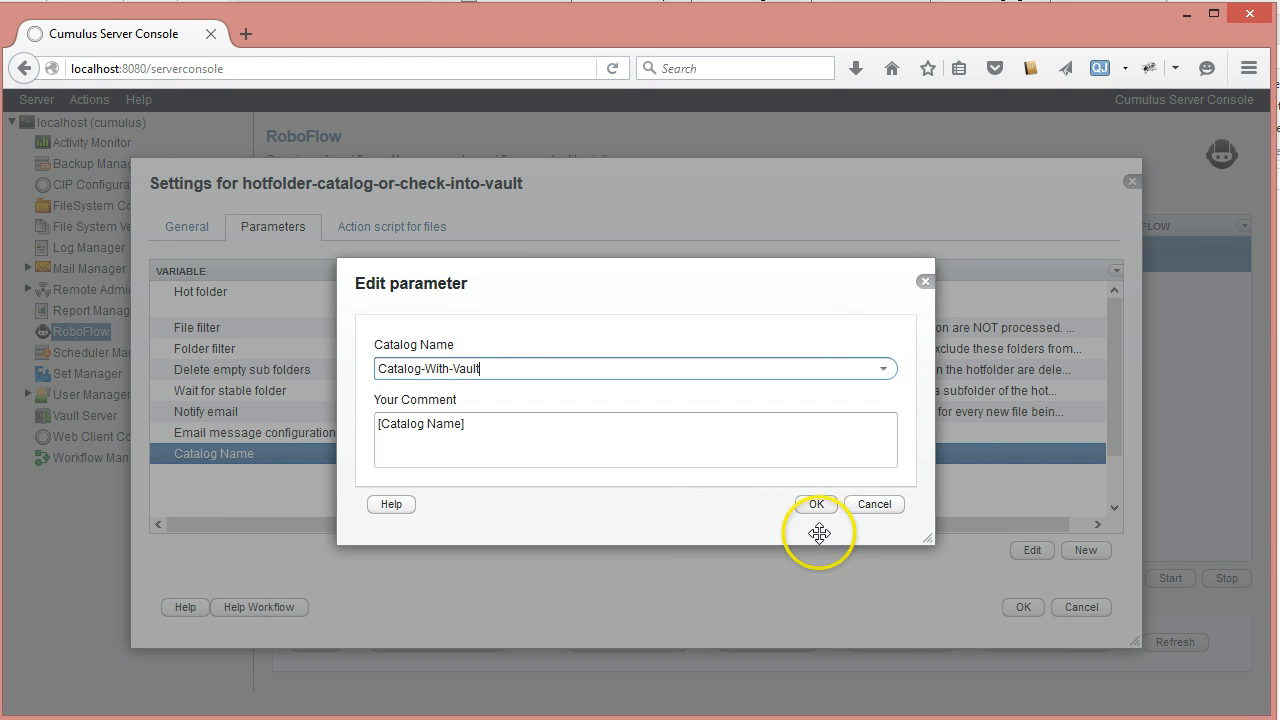
click(808, 508)
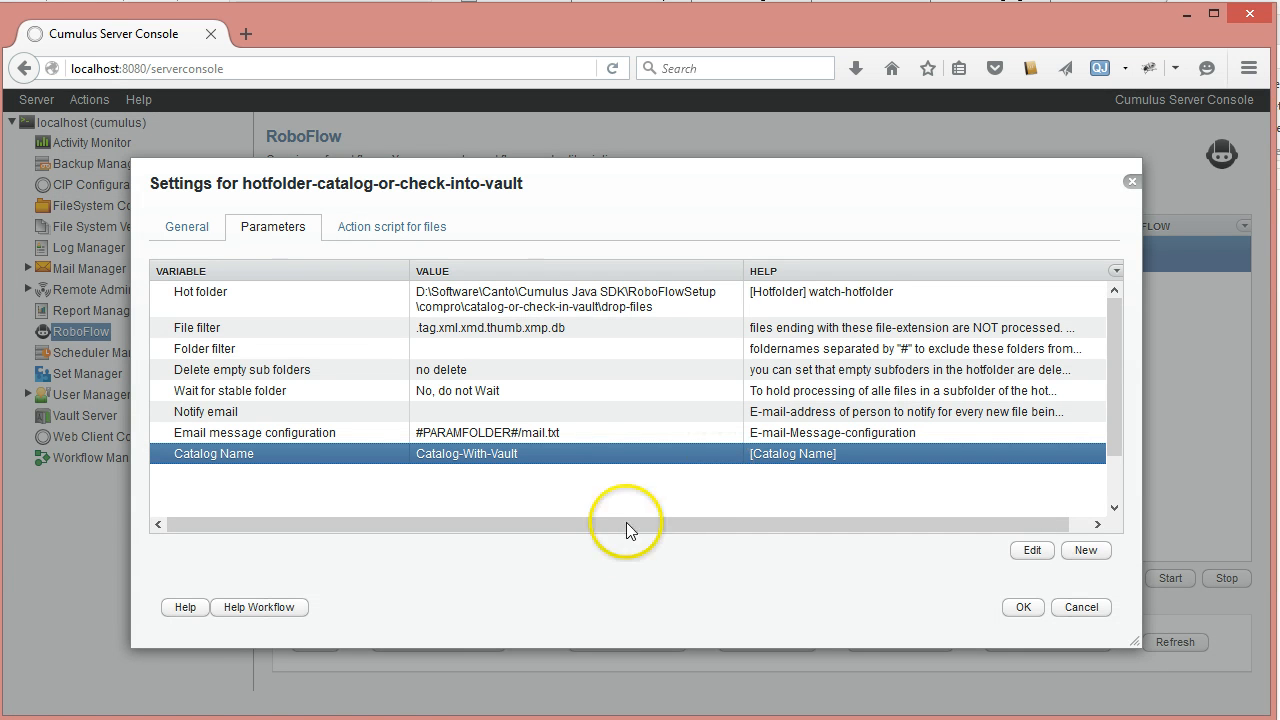
Review the listed workflow parameters and compare them with the catalog setting inside the open-catalog action.
click(462, 308)
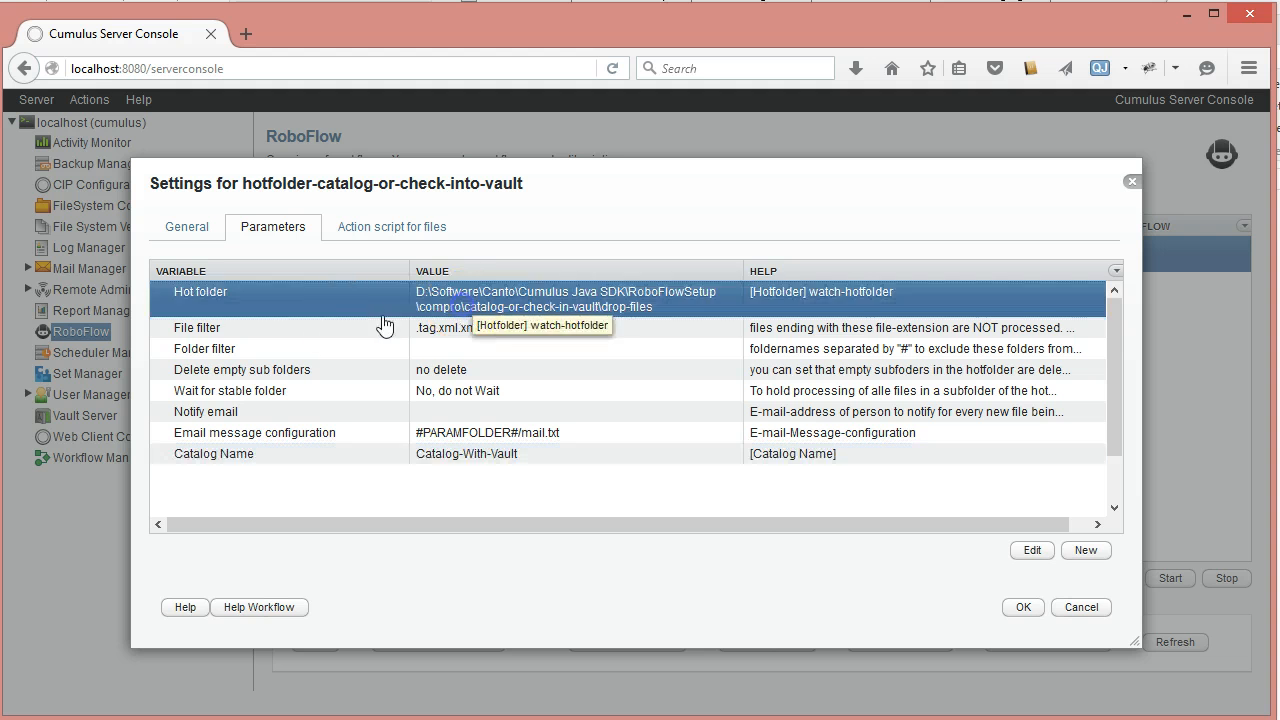
click(345, 330)
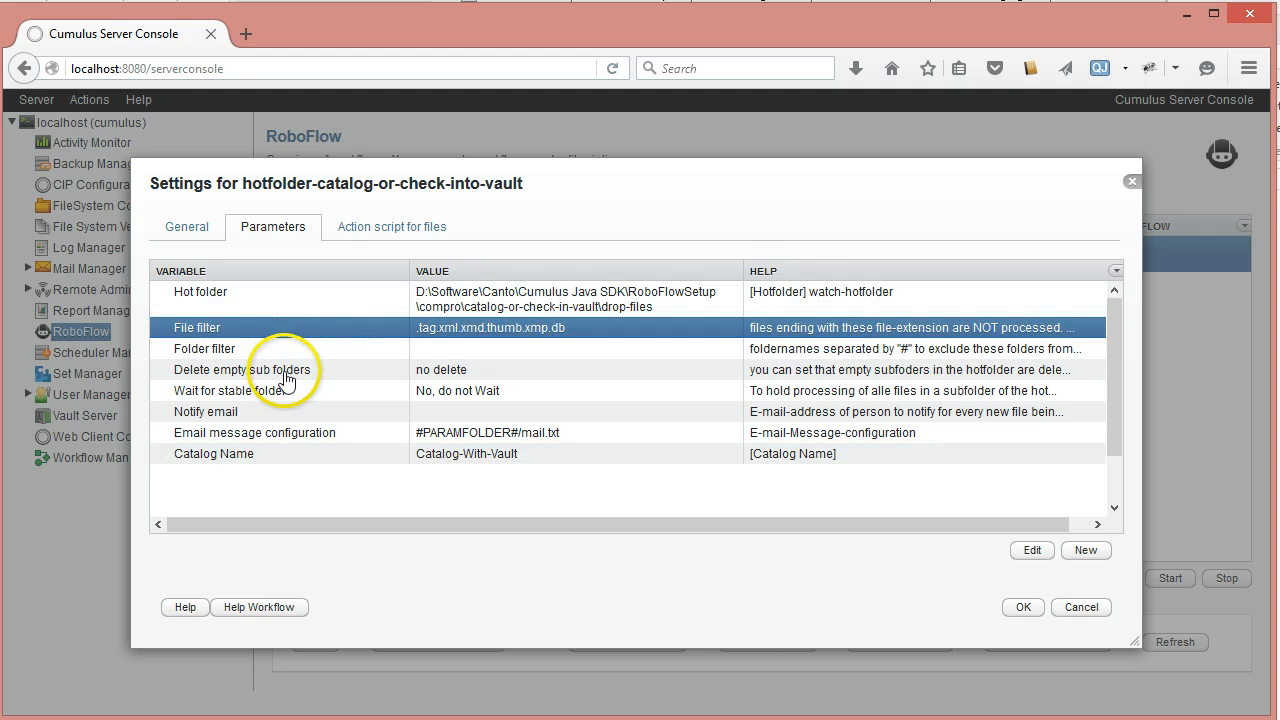
click(334, 303)
click(328, 456)
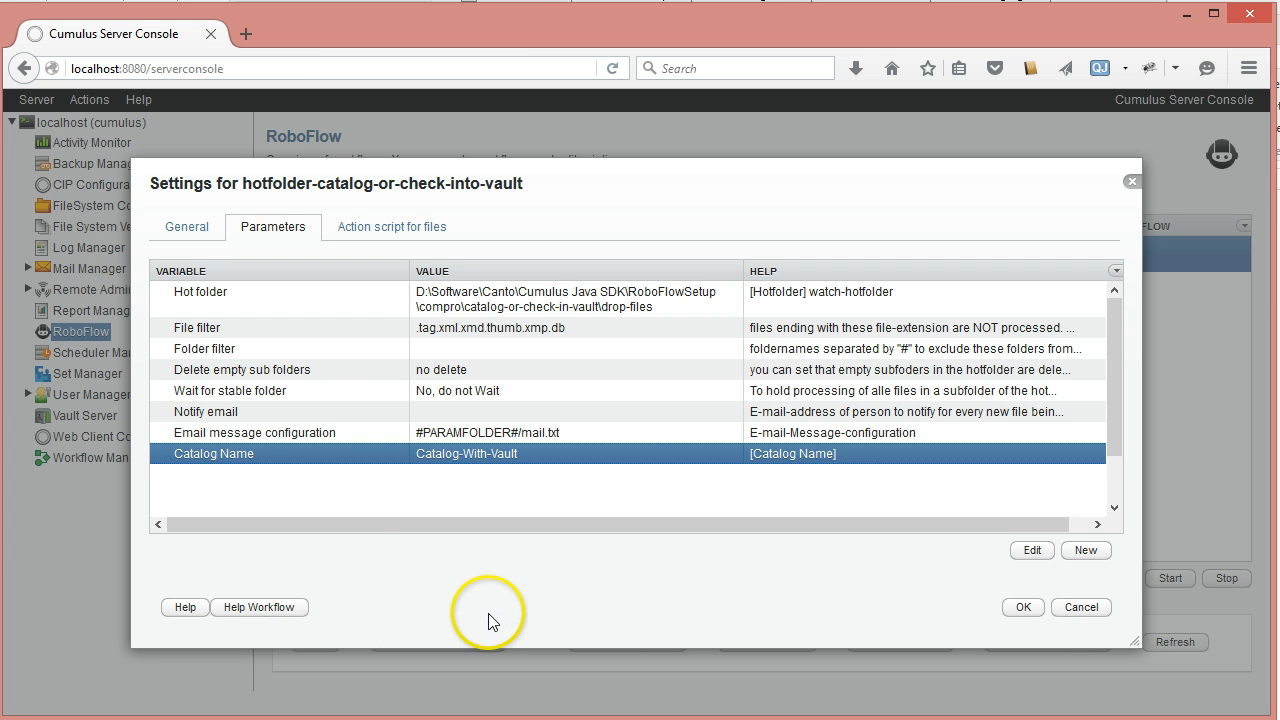
click(412, 227)
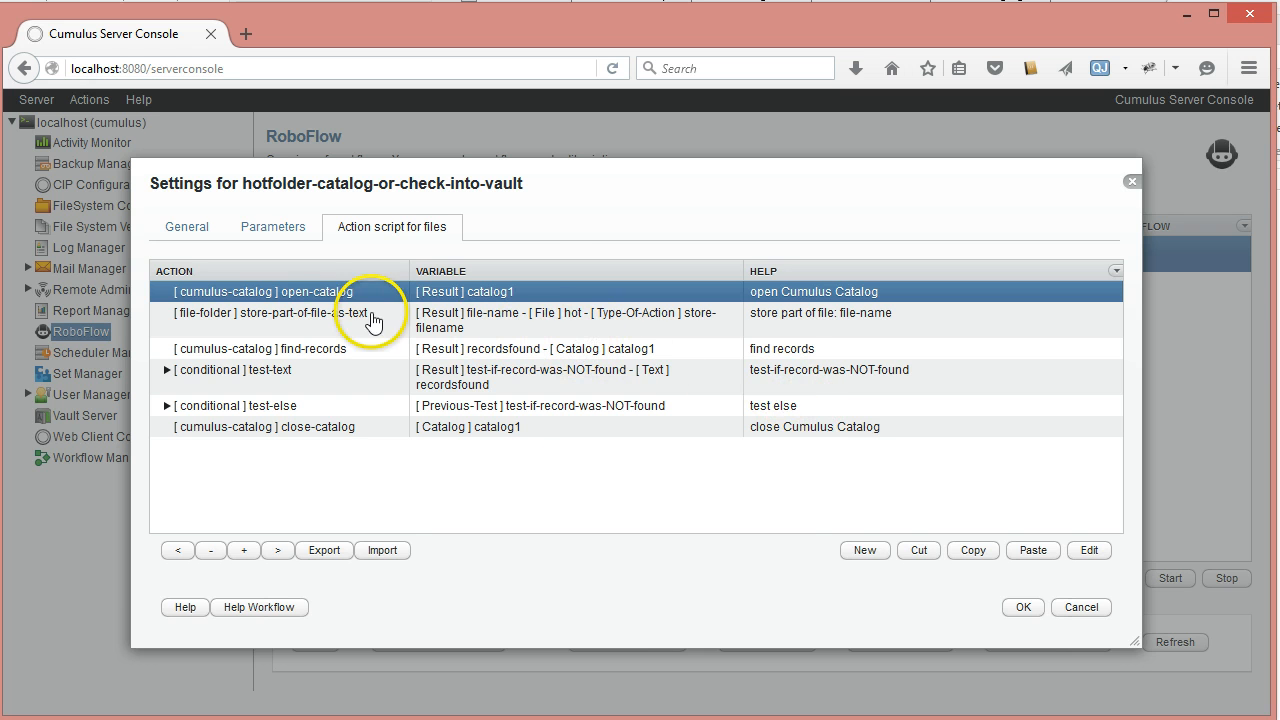
double_click(318, 290)
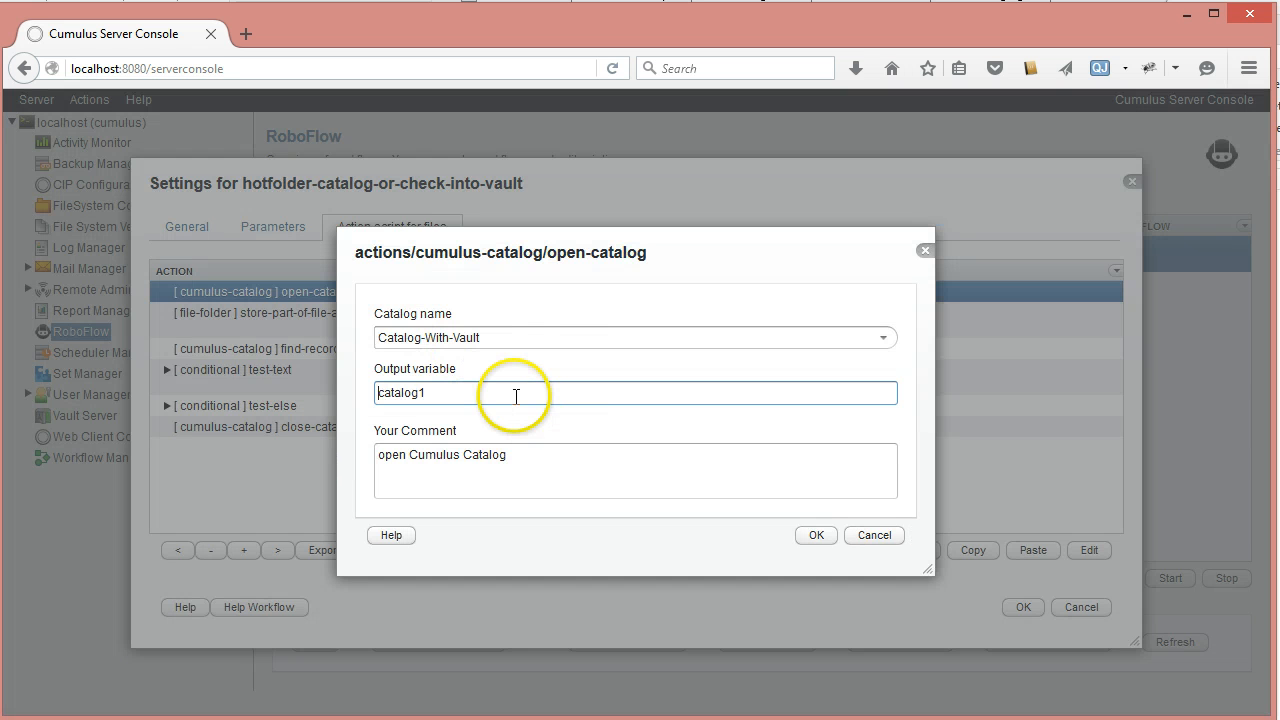
click(874, 535)
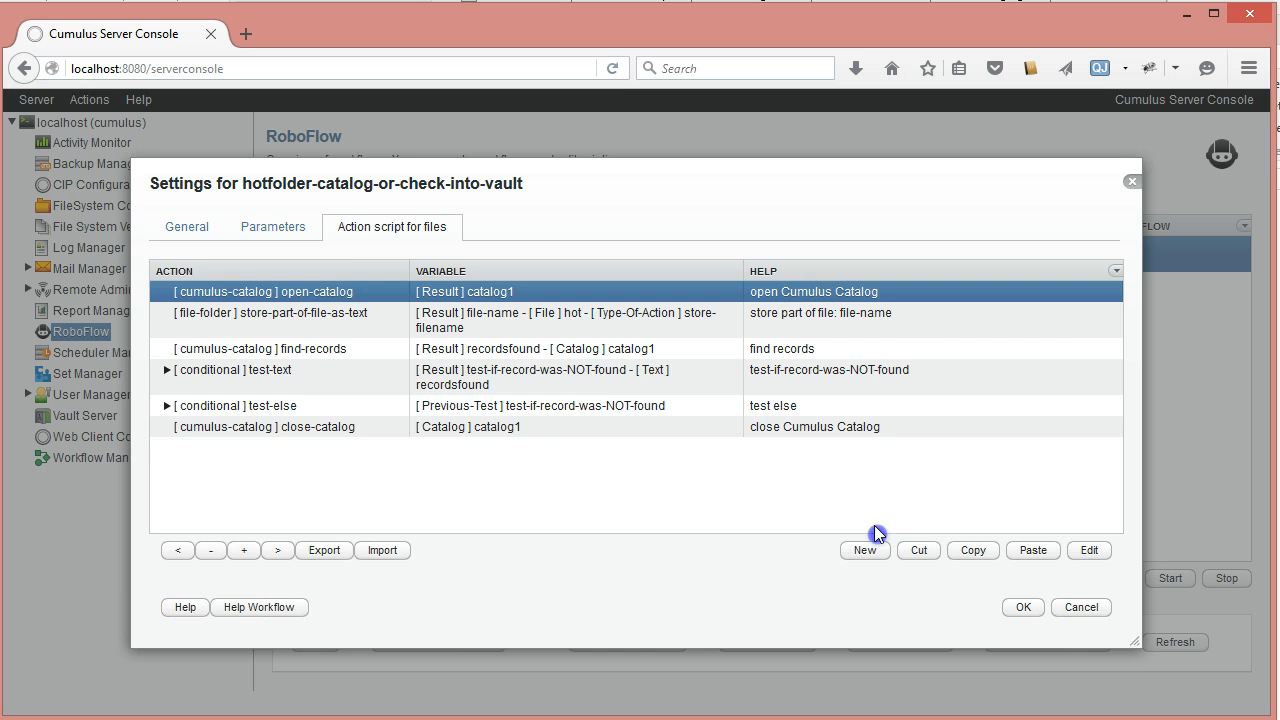
Copy the text Catalog Name from the Catalog Name parameter's comment and leave the parameter without changes.
click(286, 220)
double_click(380, 450)
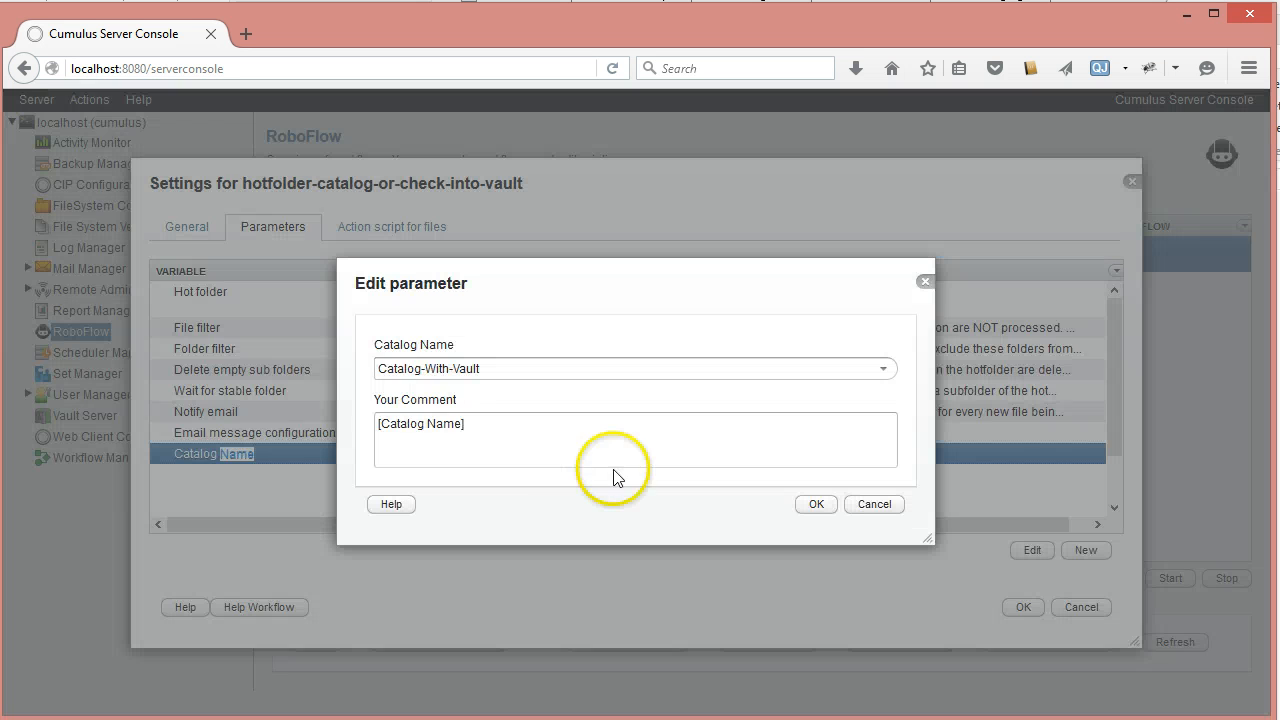
drag(380, 423, 462, 424)
key(ctrl+c)
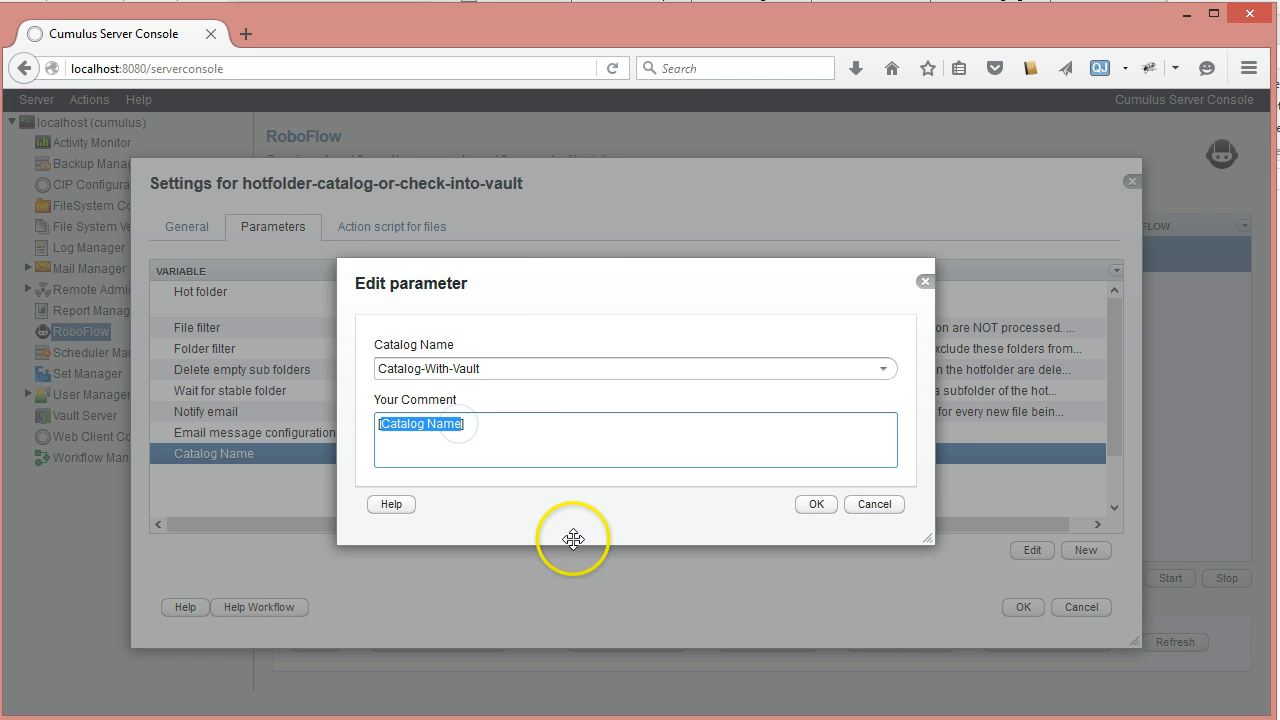
click(866, 505)
Set the open-catalog action's catalog name to #TAG(Catalog Name)TAG#, using the copied parameter name, and save the action.
click(400, 230)
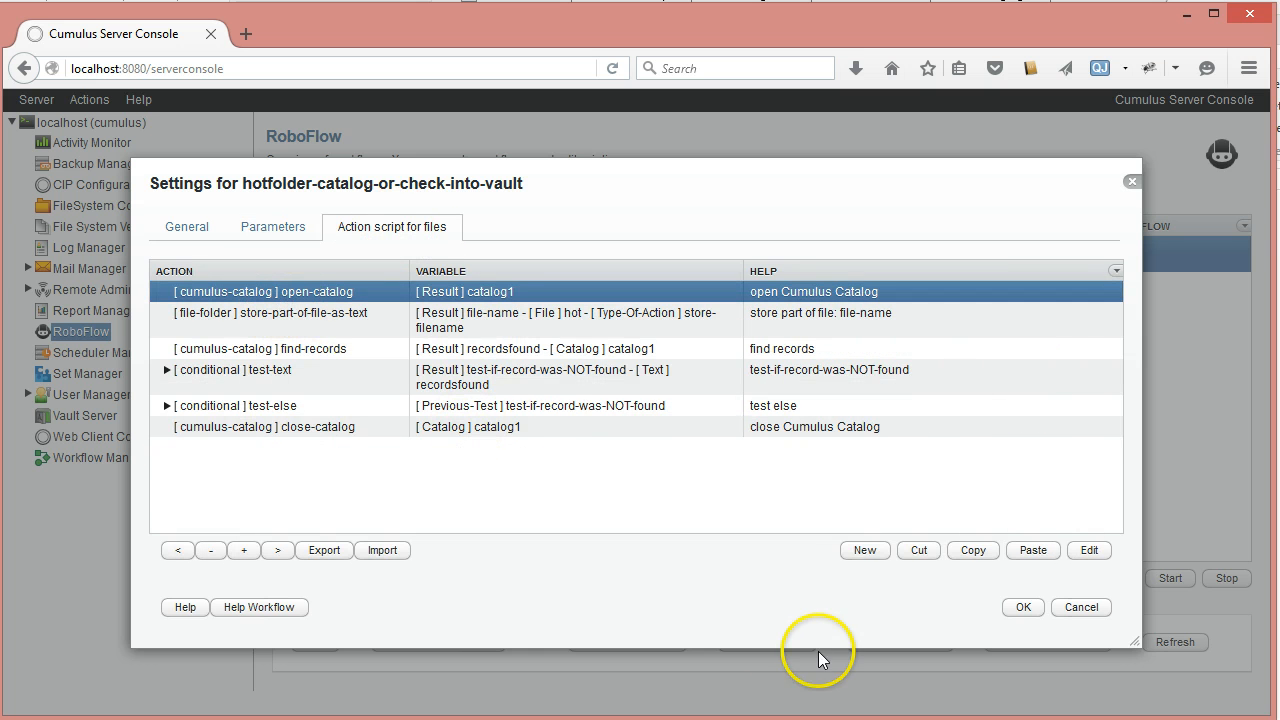
click(1087, 551)
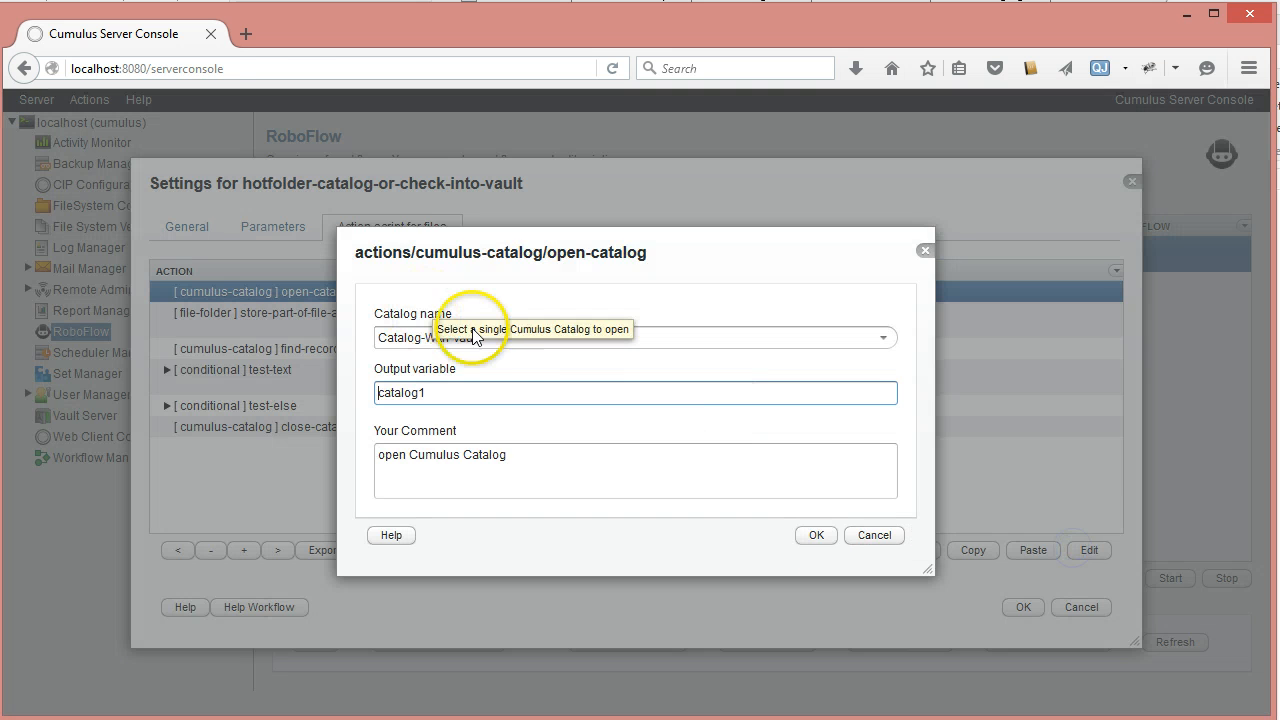
click(379, 337)
drag(486, 342, 320, 337)
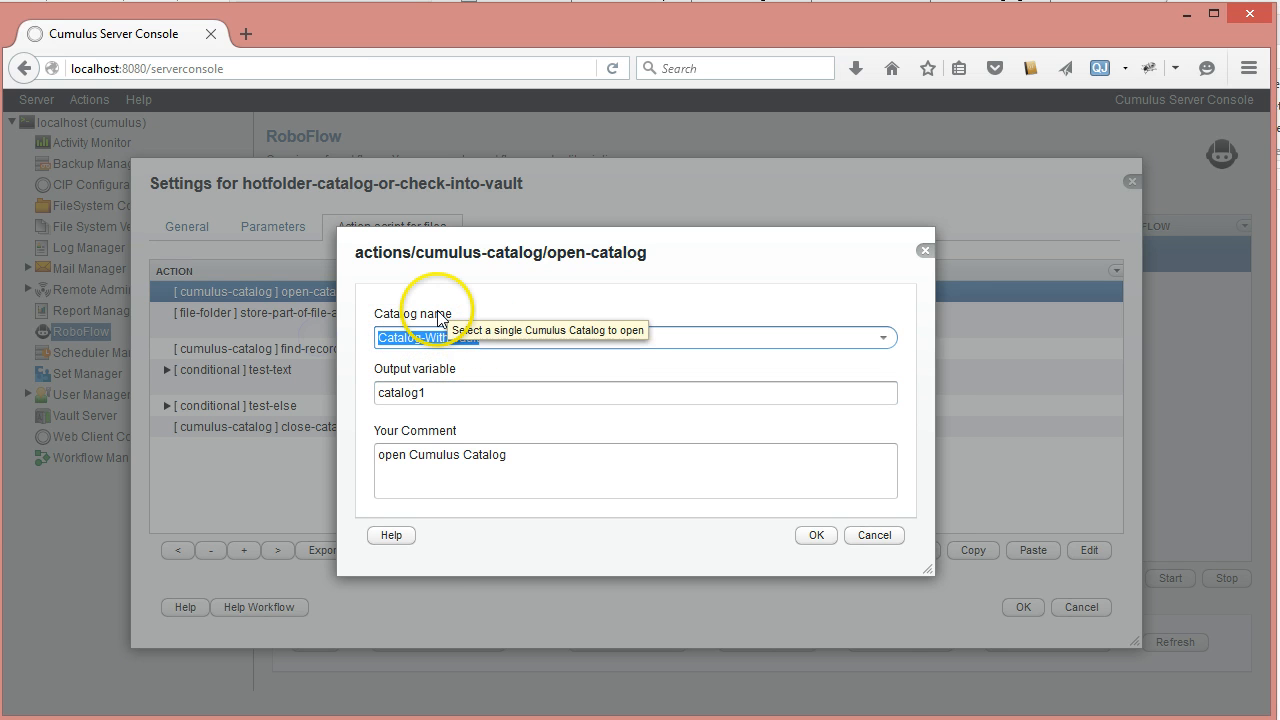
text(##)
text(TAG#)
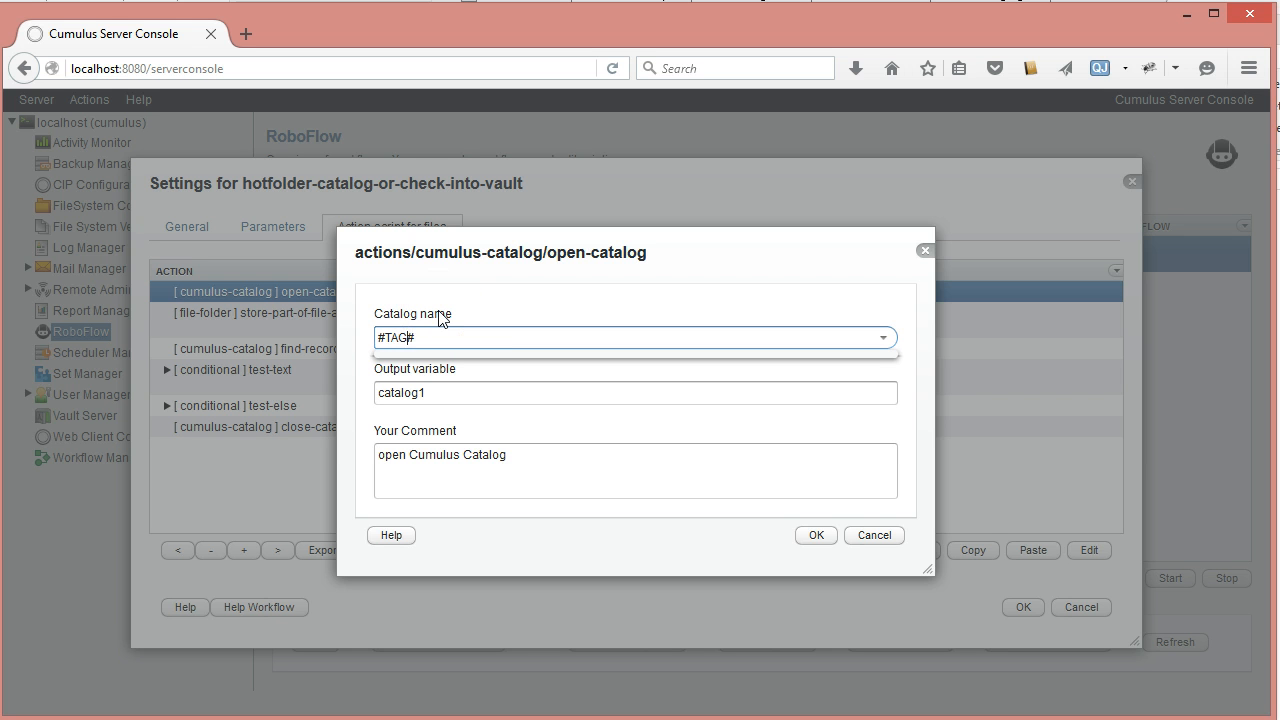
text(()TAG)
key(ctrl+v)
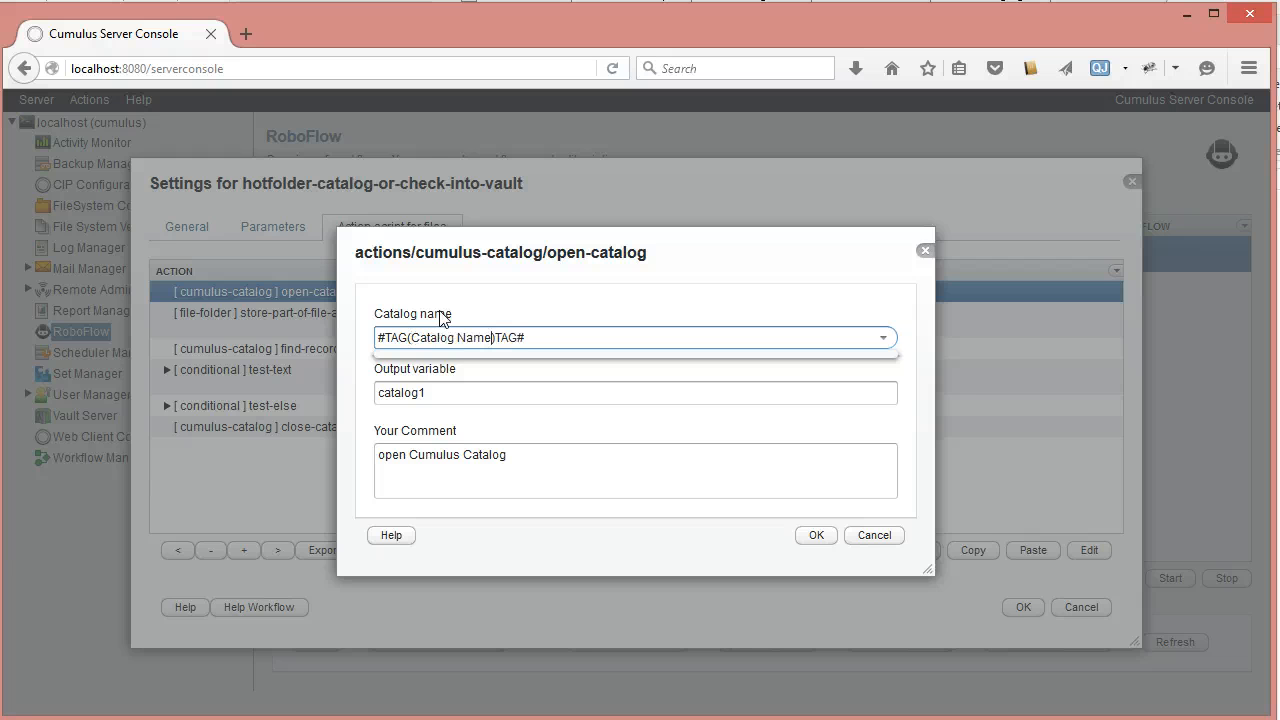
key(Tab)
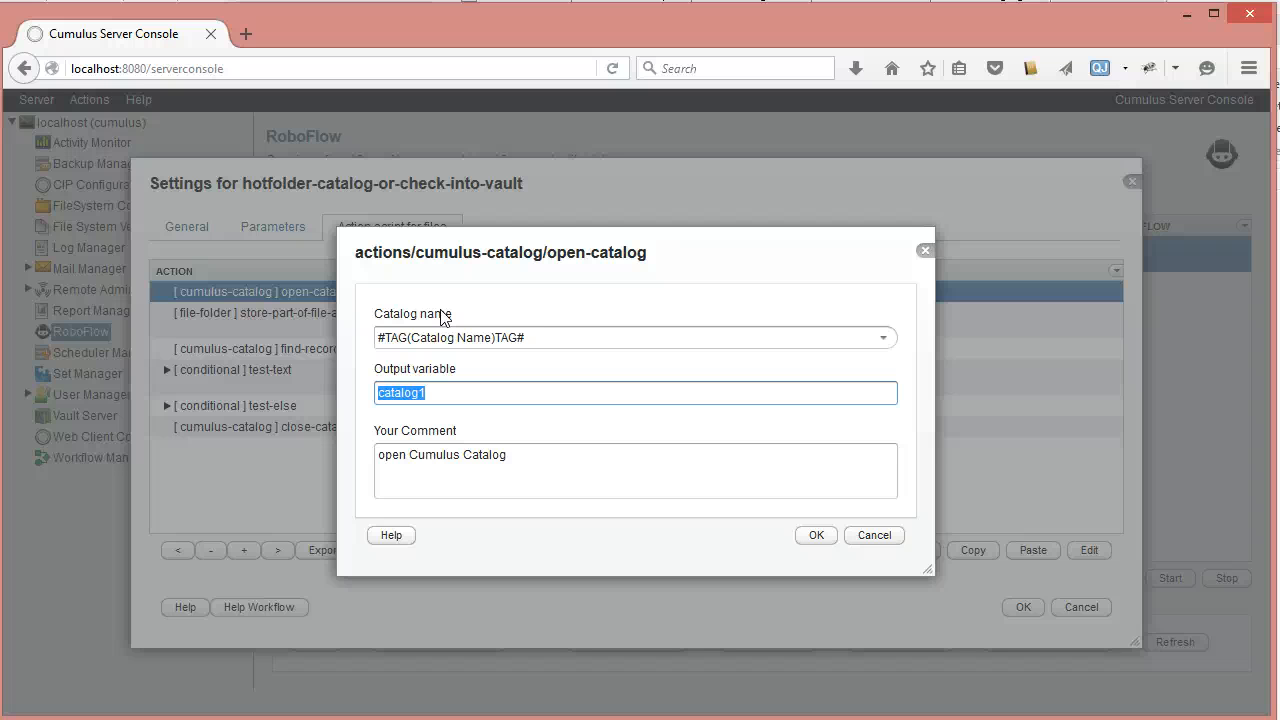
click(815, 537)
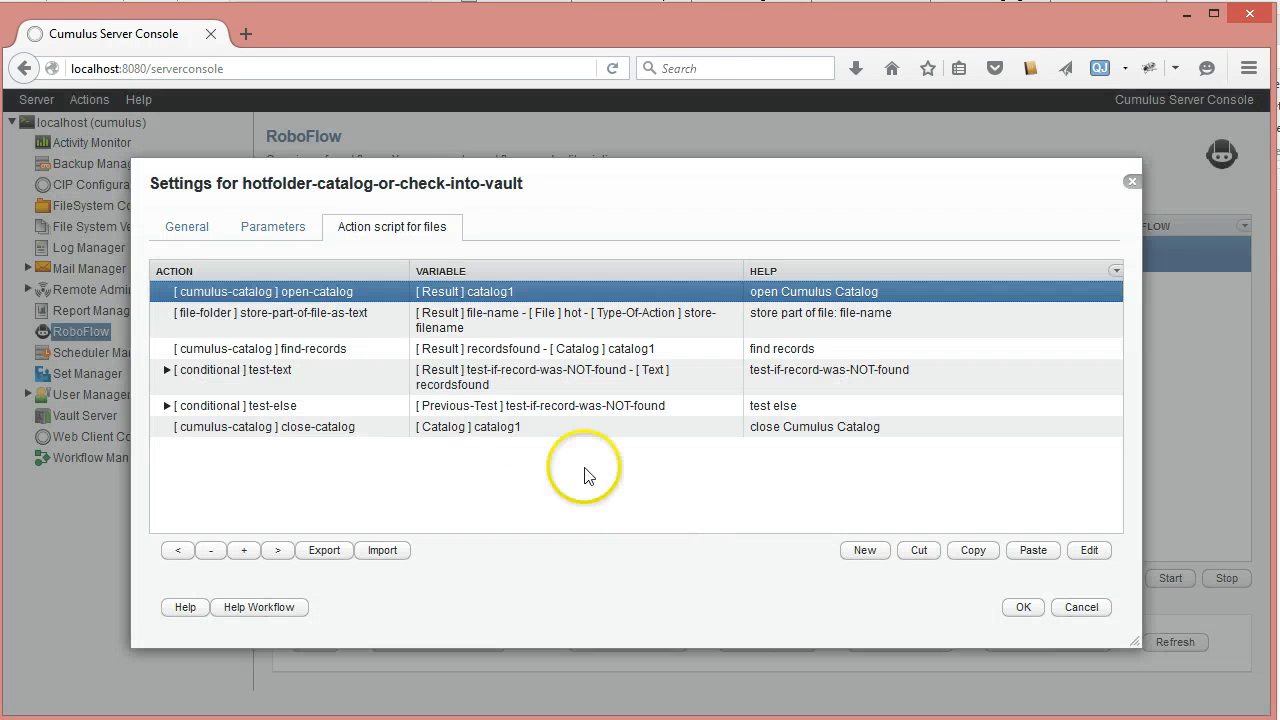
Check the Catalog Name parameter against the action script for files.
click(290, 238)
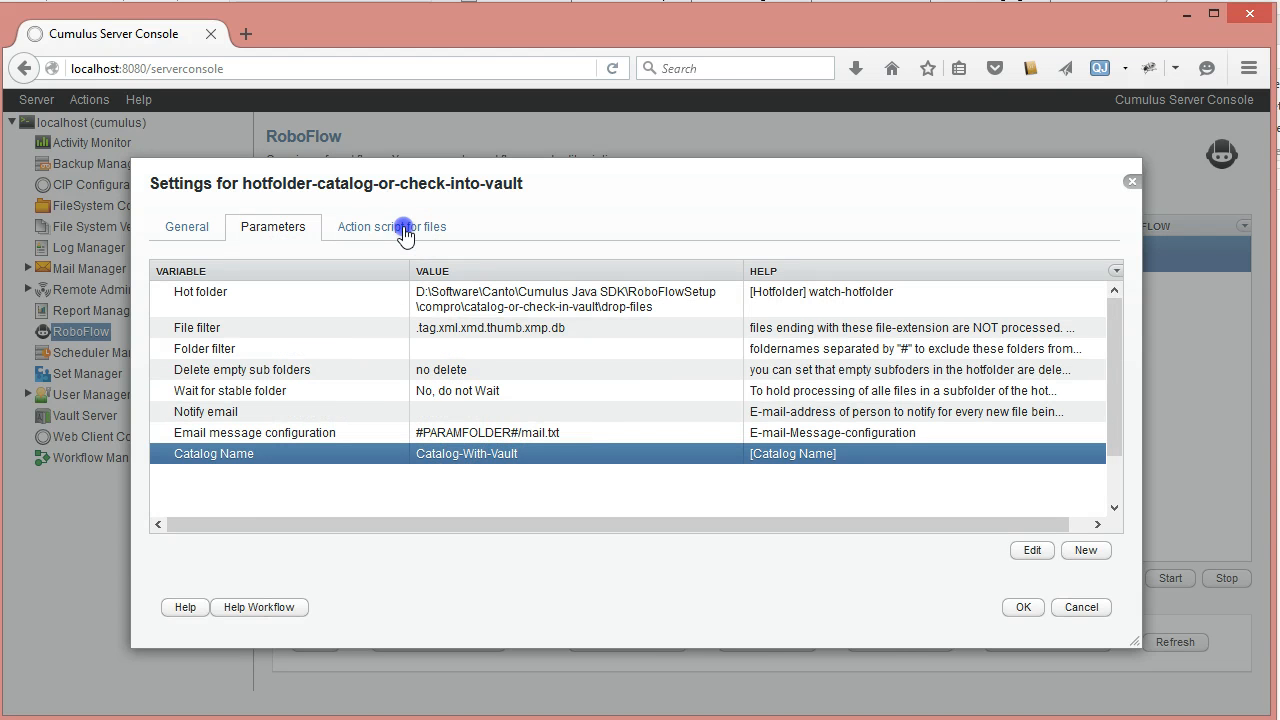
click(404, 234)
click(286, 236)
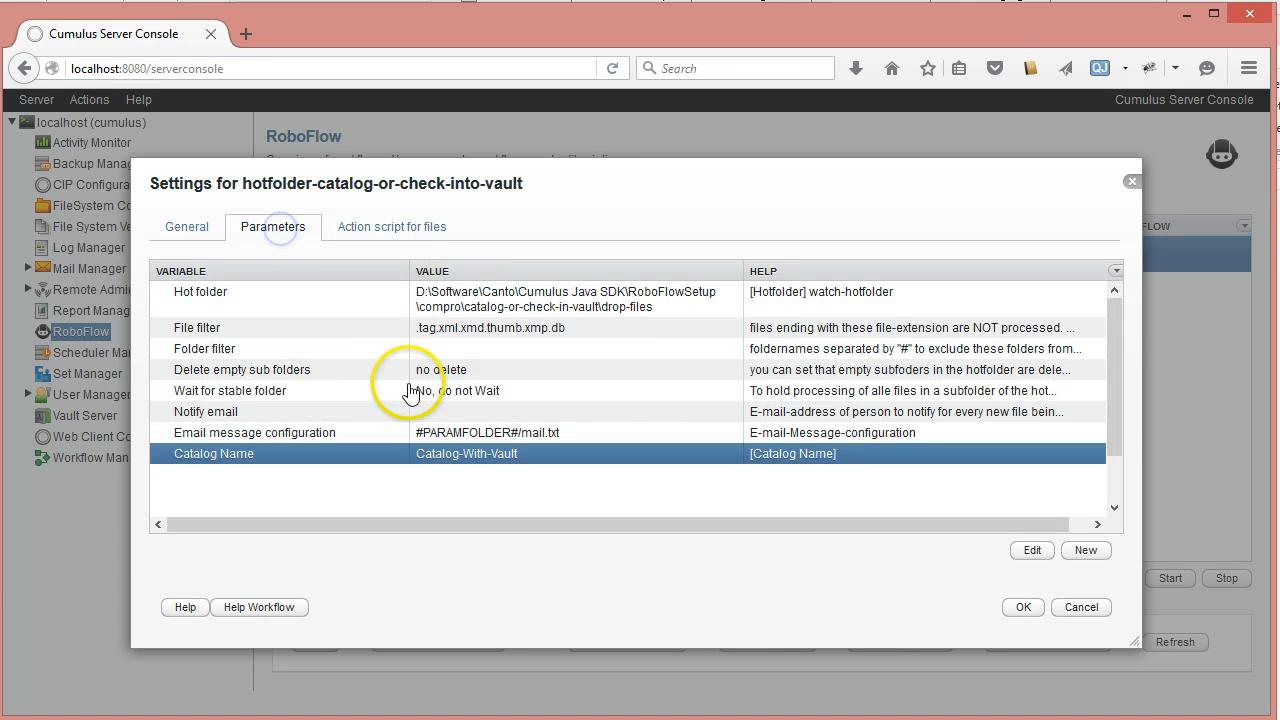
Save the settings of the hotfolder-catalog-or-check-into-vault workflow.
mouse_move(409, 392)
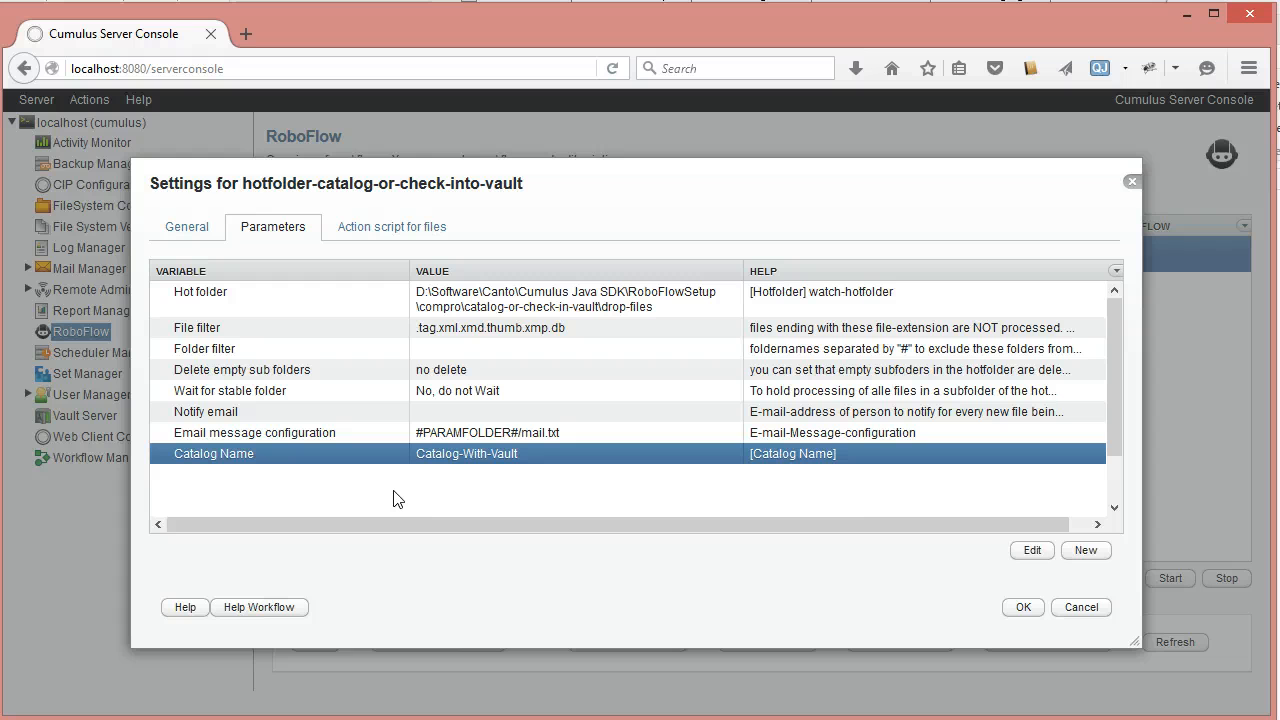
click(1030, 608)
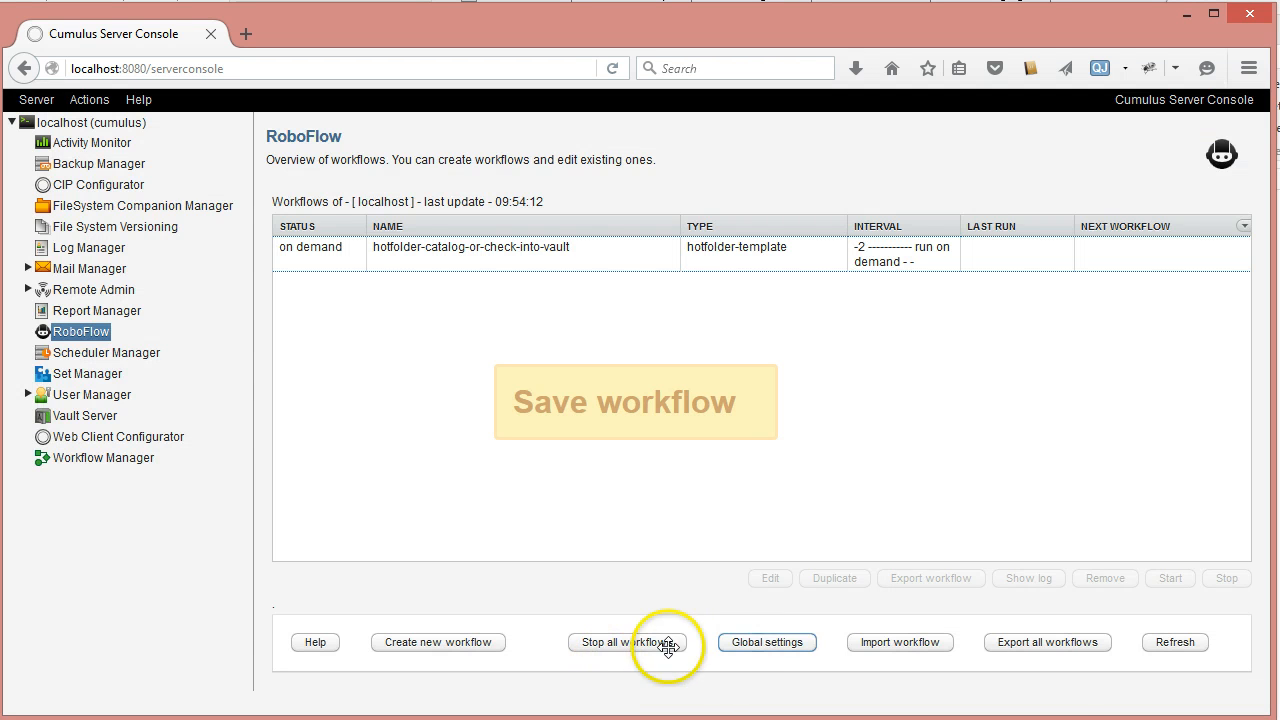
Set the Asset handling set parameter in the RoboFlow global settings to Standard and save the global settings.
click(767, 643)
drag(1041, 336, 1036, 475)
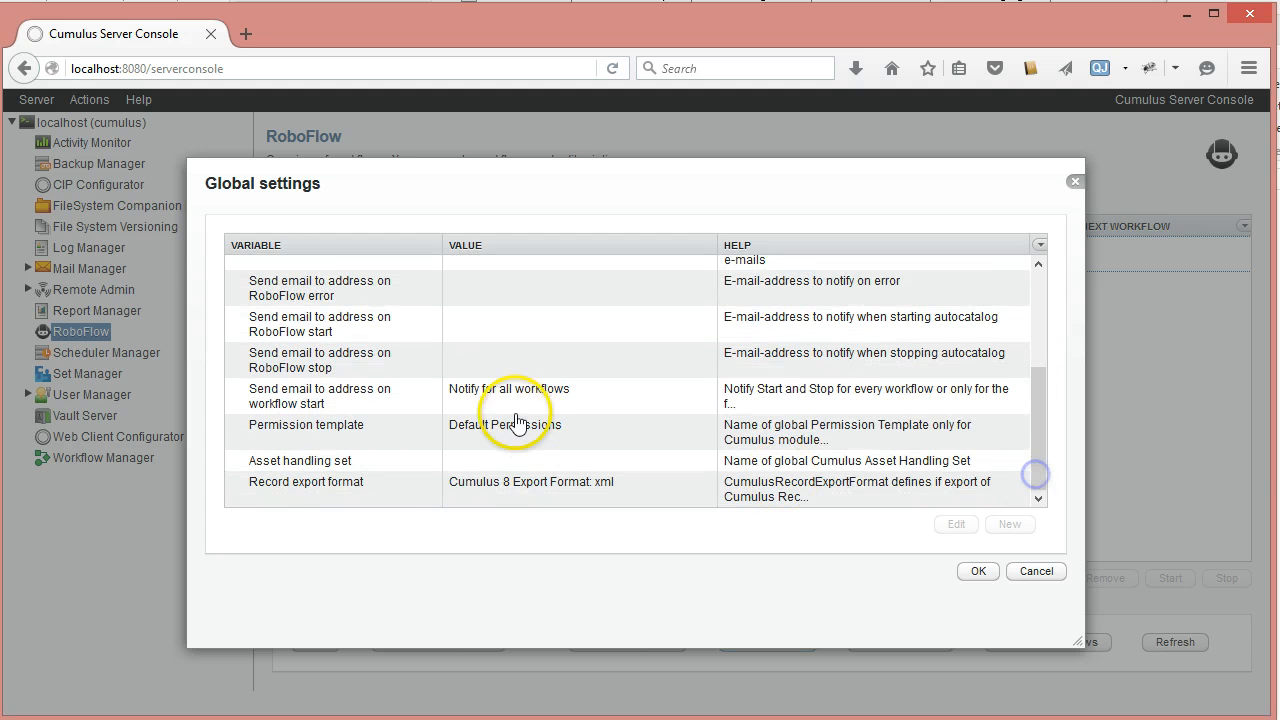
click(518, 462)
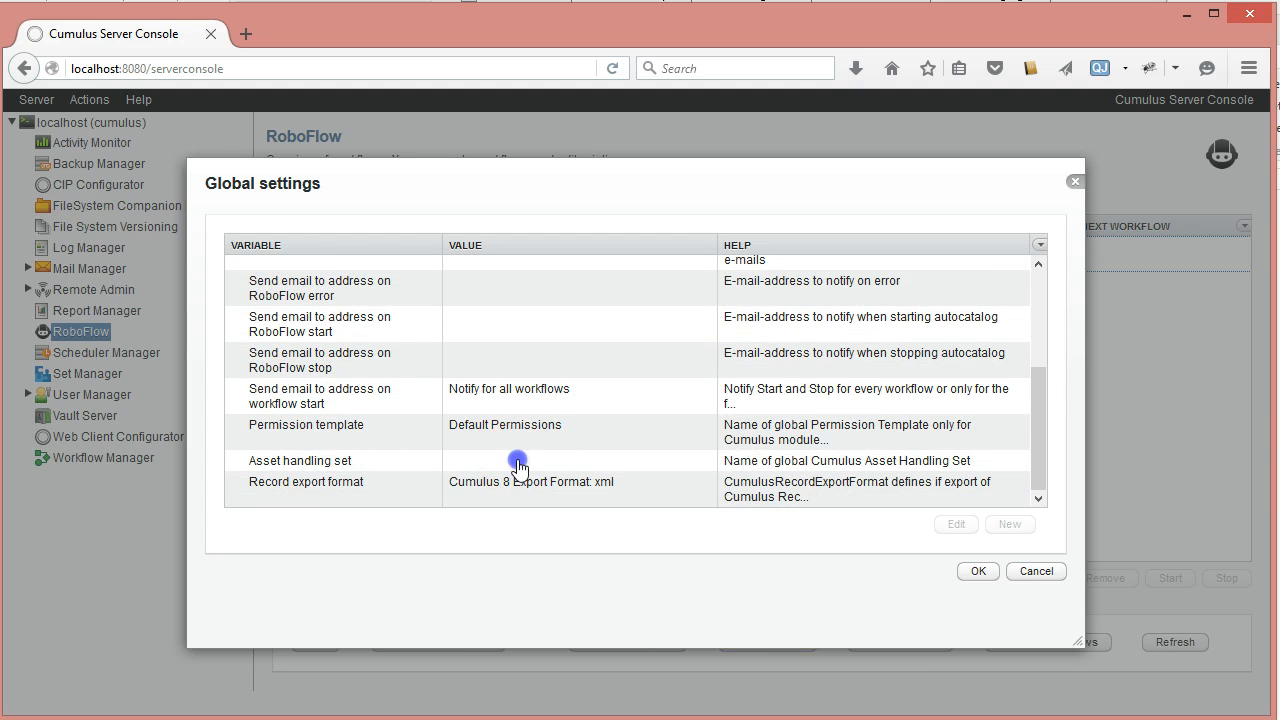
double_click(518, 462)
click(451, 369)
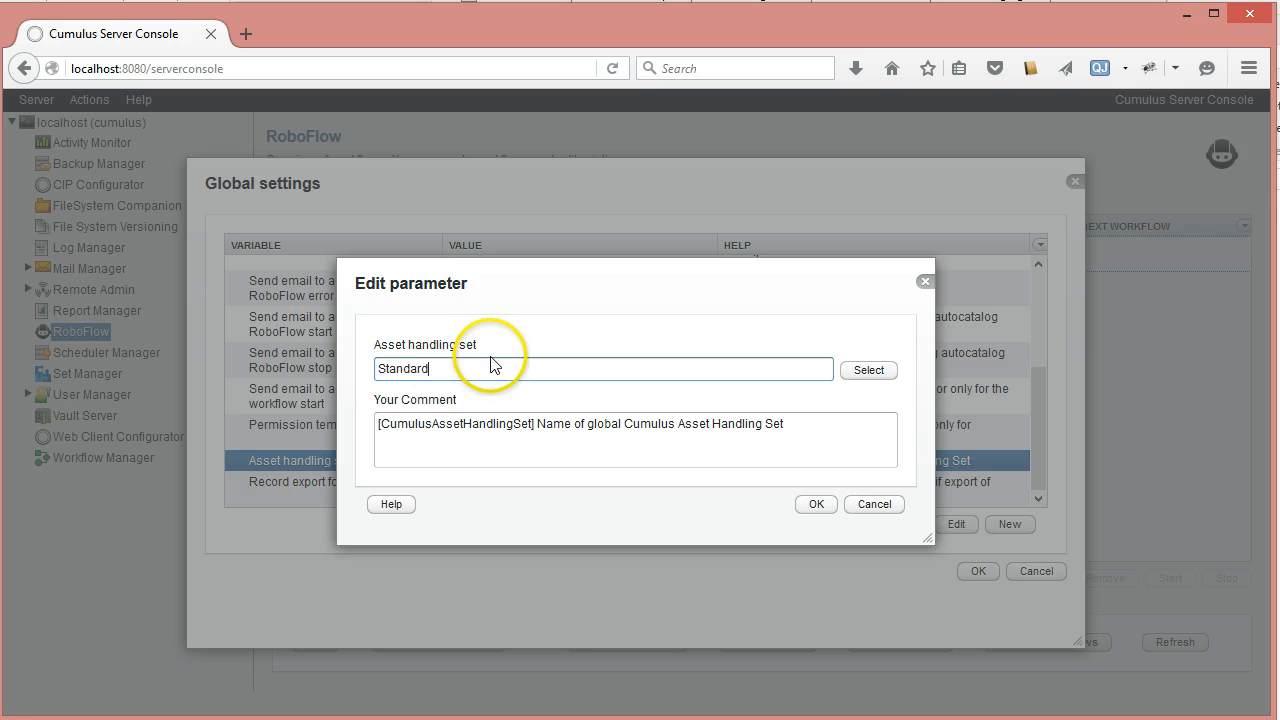
click(380, 425)
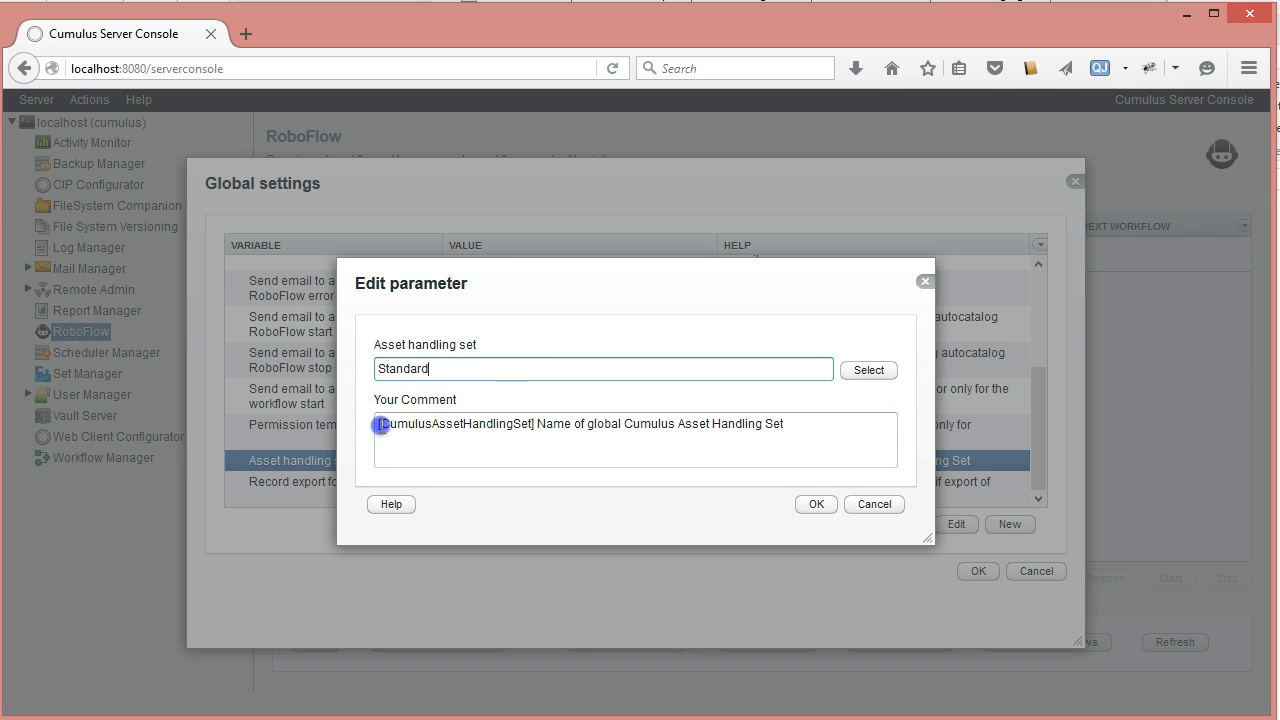
drag(380, 425, 533, 427)
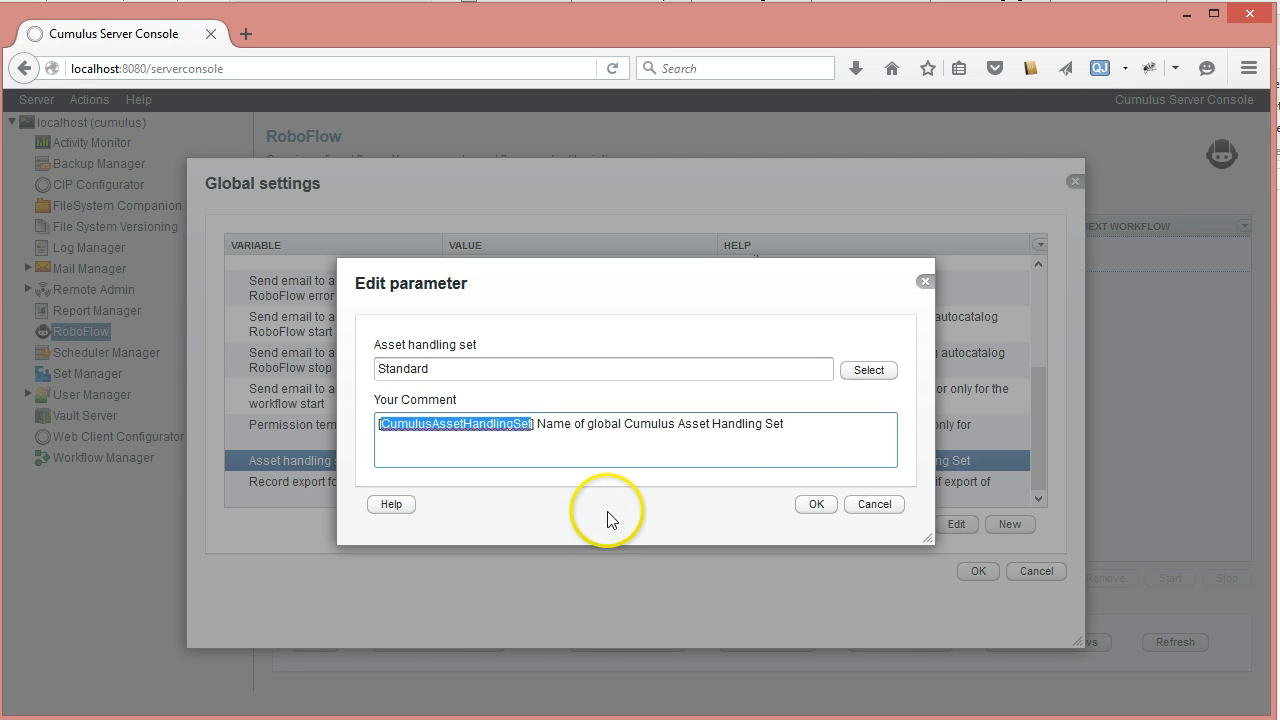
click(815, 505)
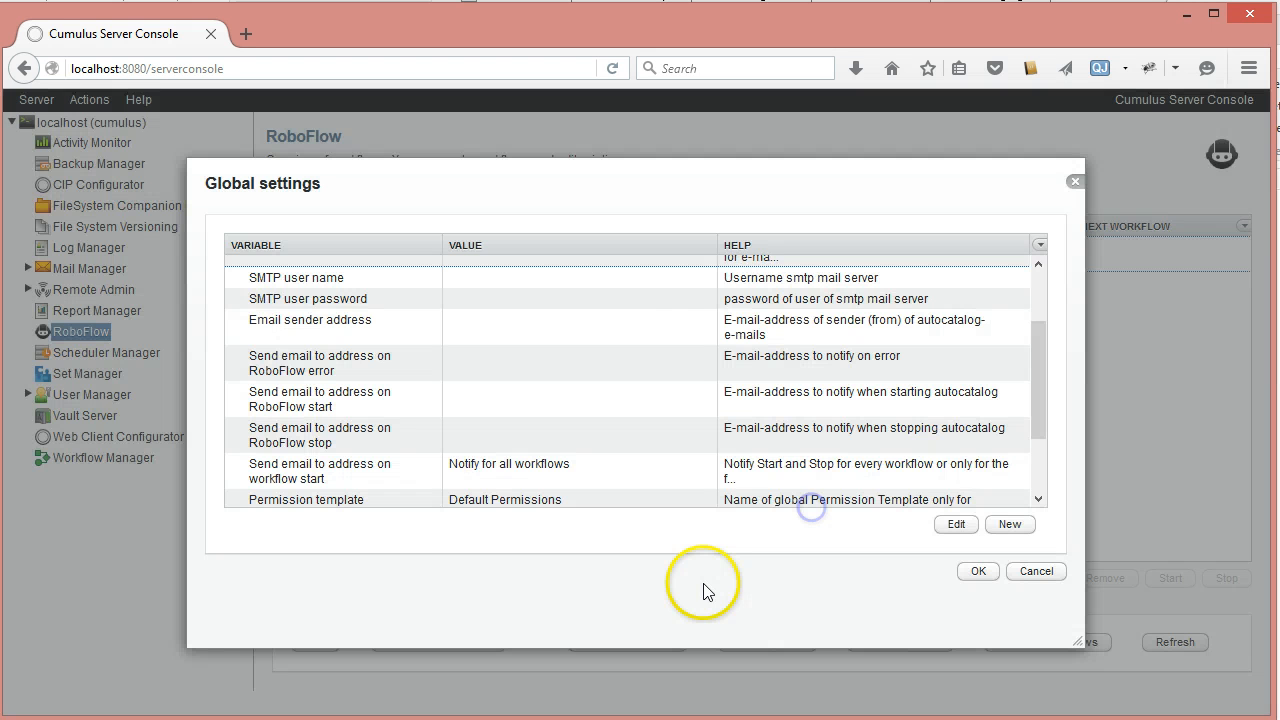
click(978, 571)
In the workflow's catalog-file action under test-text, set the Asset-Handling-Set to the stored tag #TAG(CumulusAssetHandlingSet)TAG#.
double_click(487, 253)
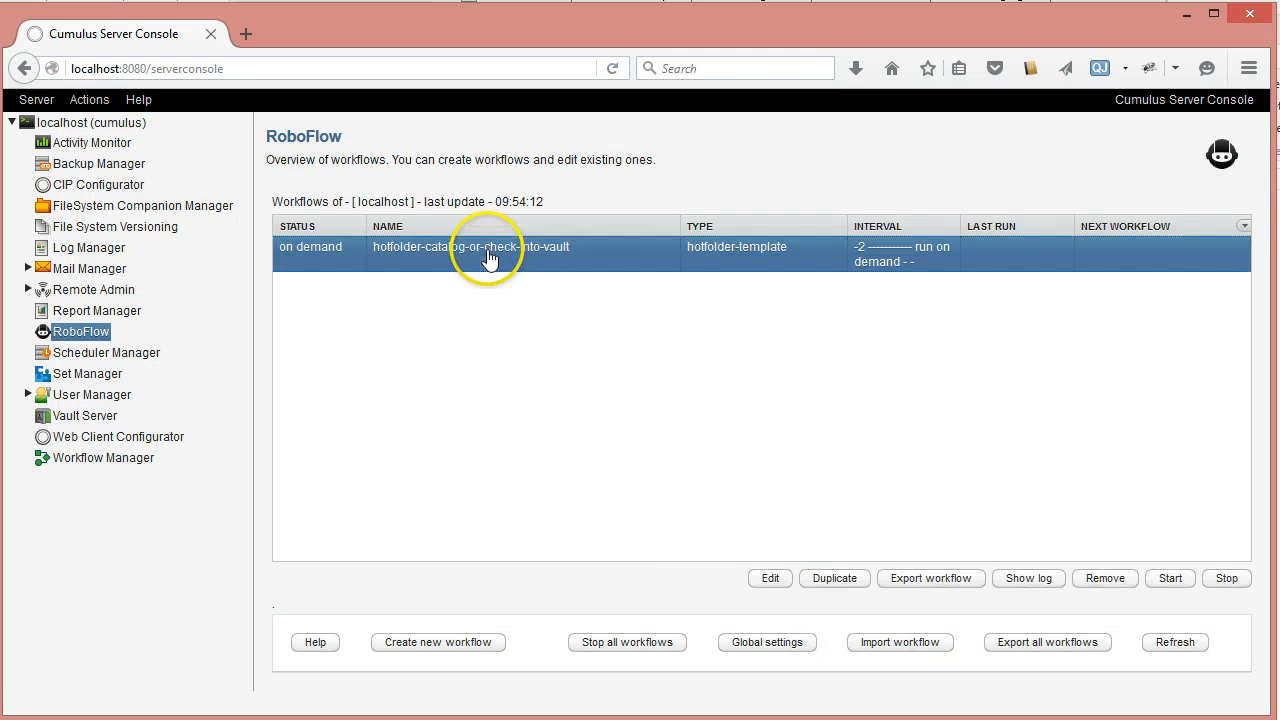
click(385, 228)
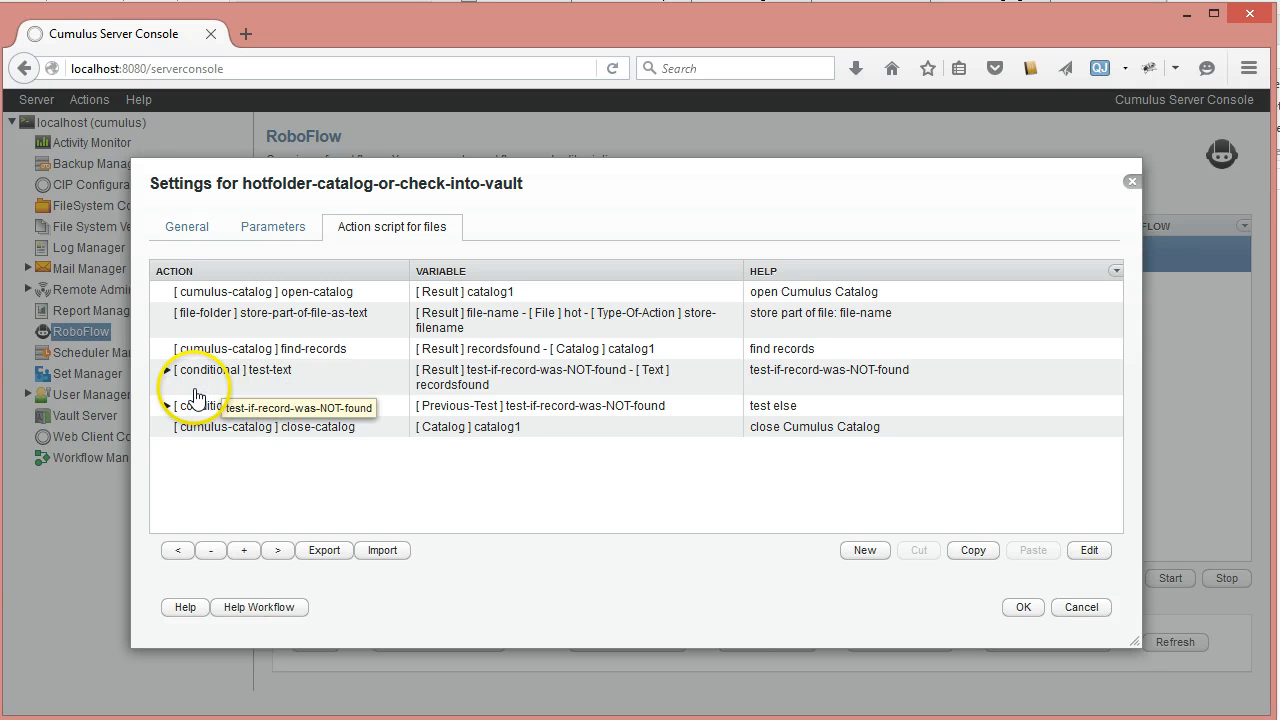
click(168, 371)
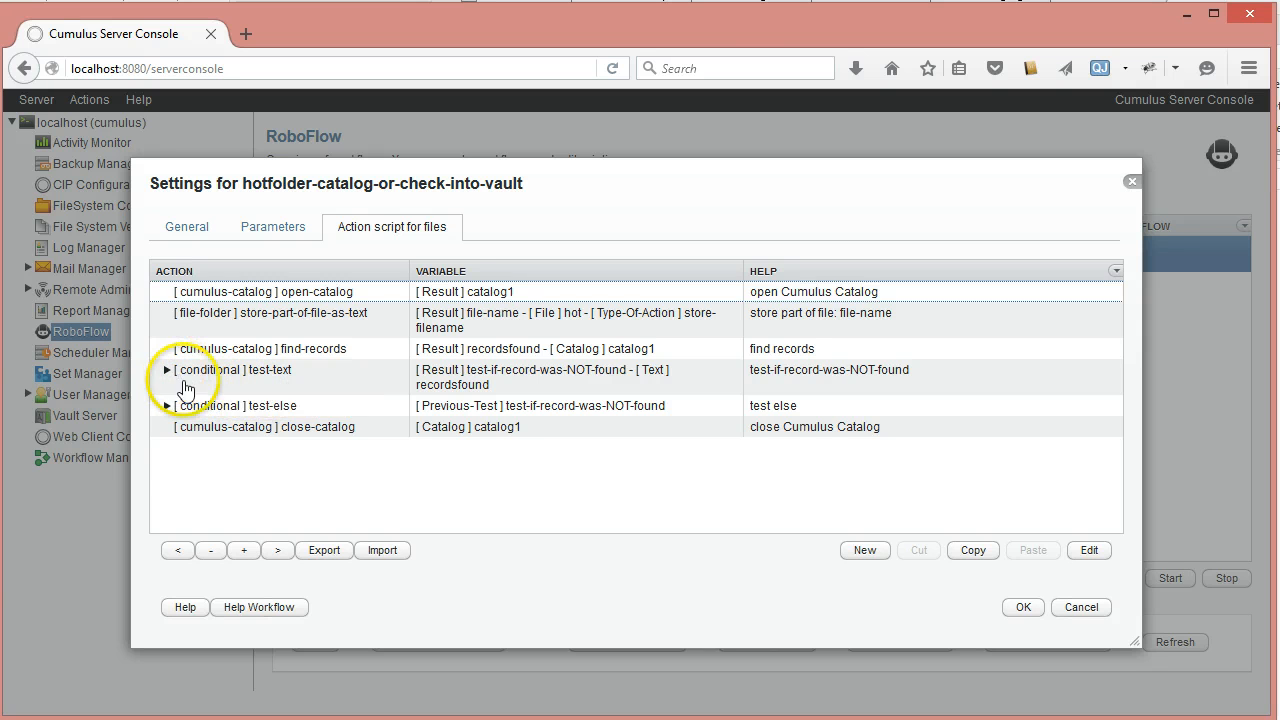
double_click(318, 406)
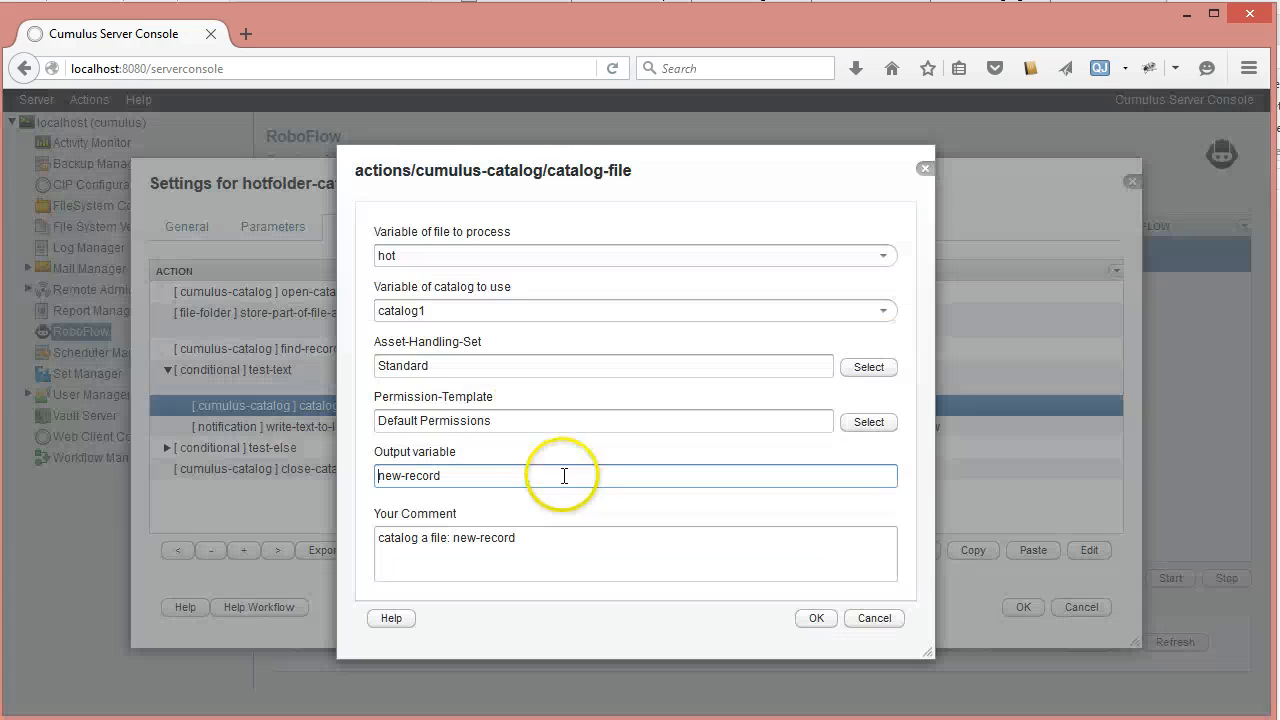
double_click(398, 366)
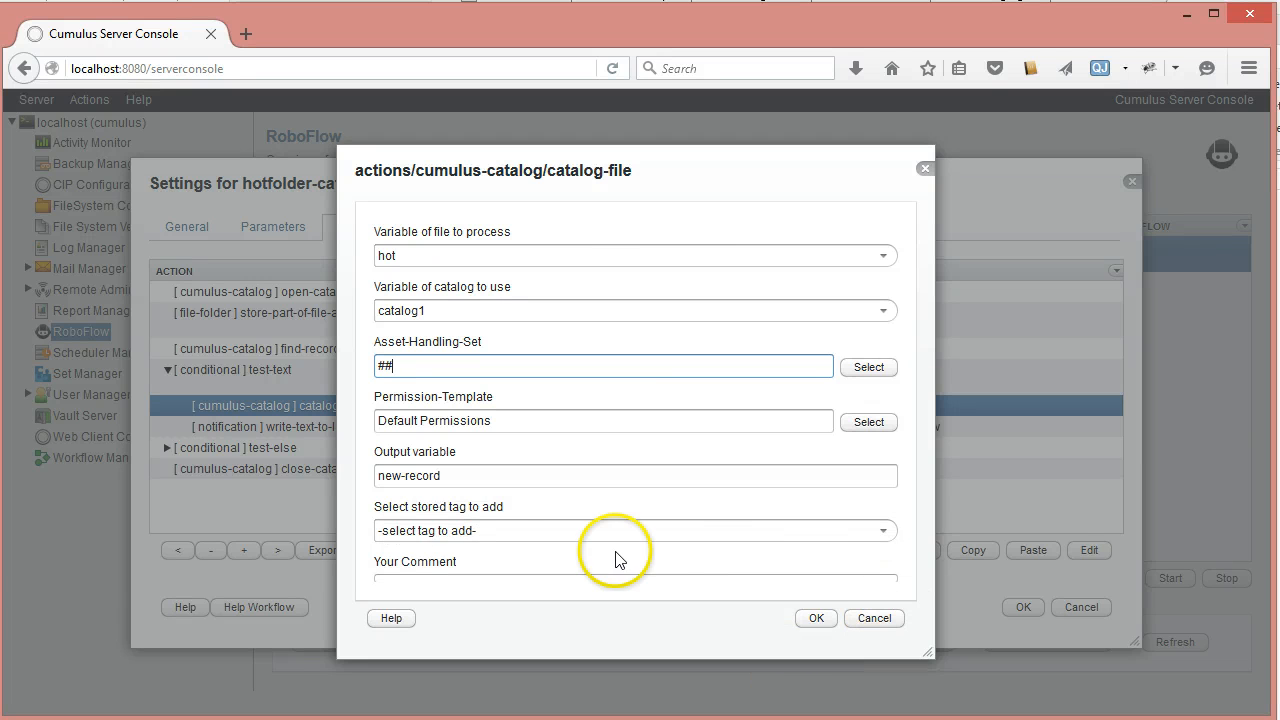
click(432, 536)
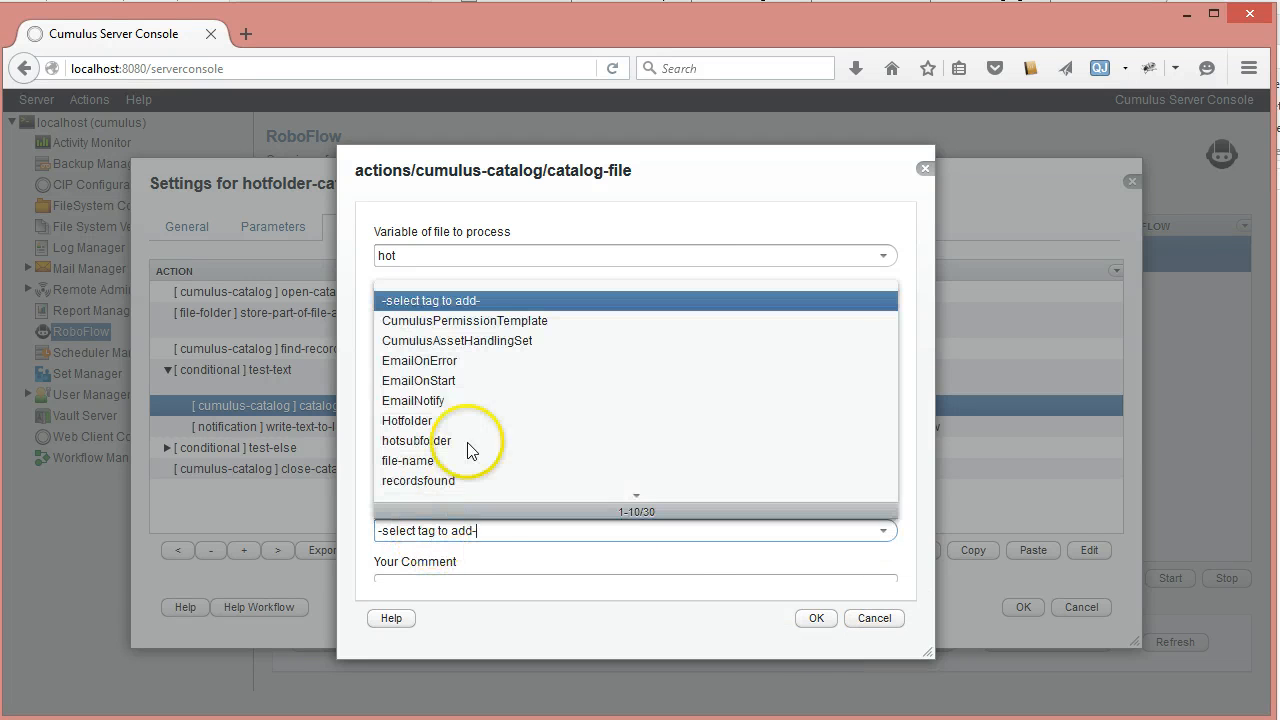
click(460, 340)
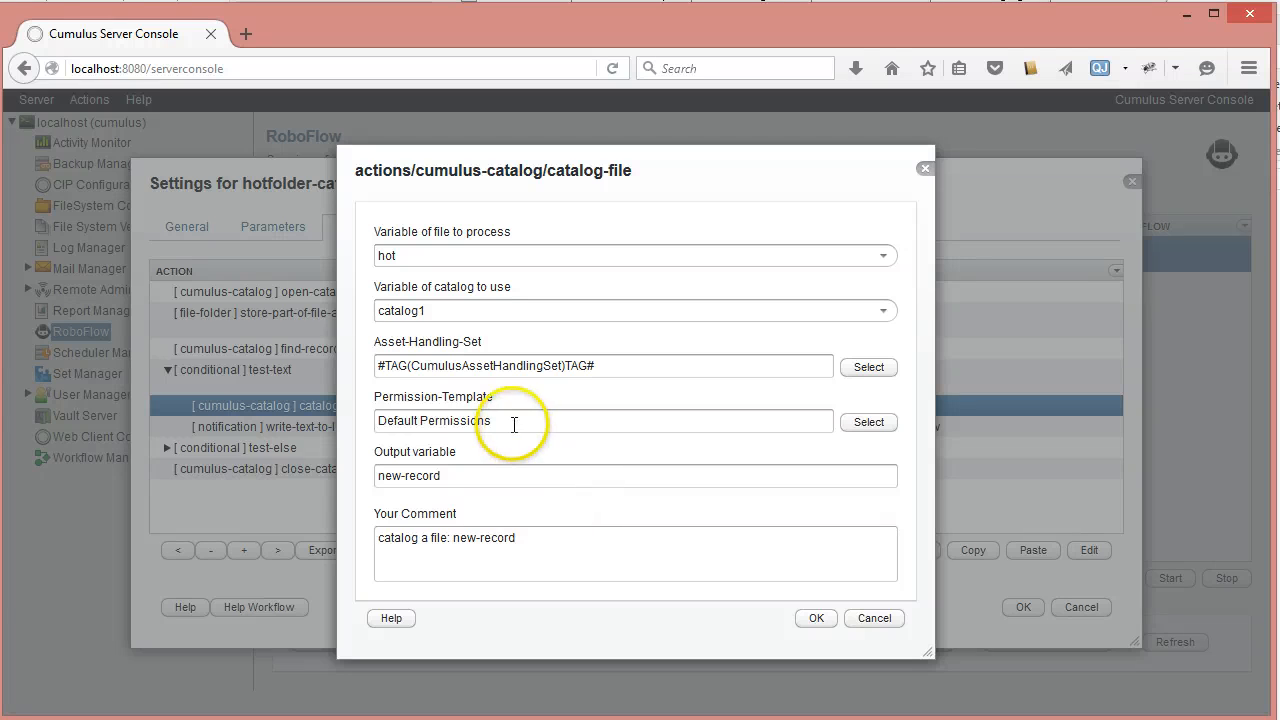
Set the catalog-file action's Permission-Template to the stored tag #TAG(CumulusPermissionTemplate)TAG#, then save the action and the workflow.
click(430, 421)
text(#)
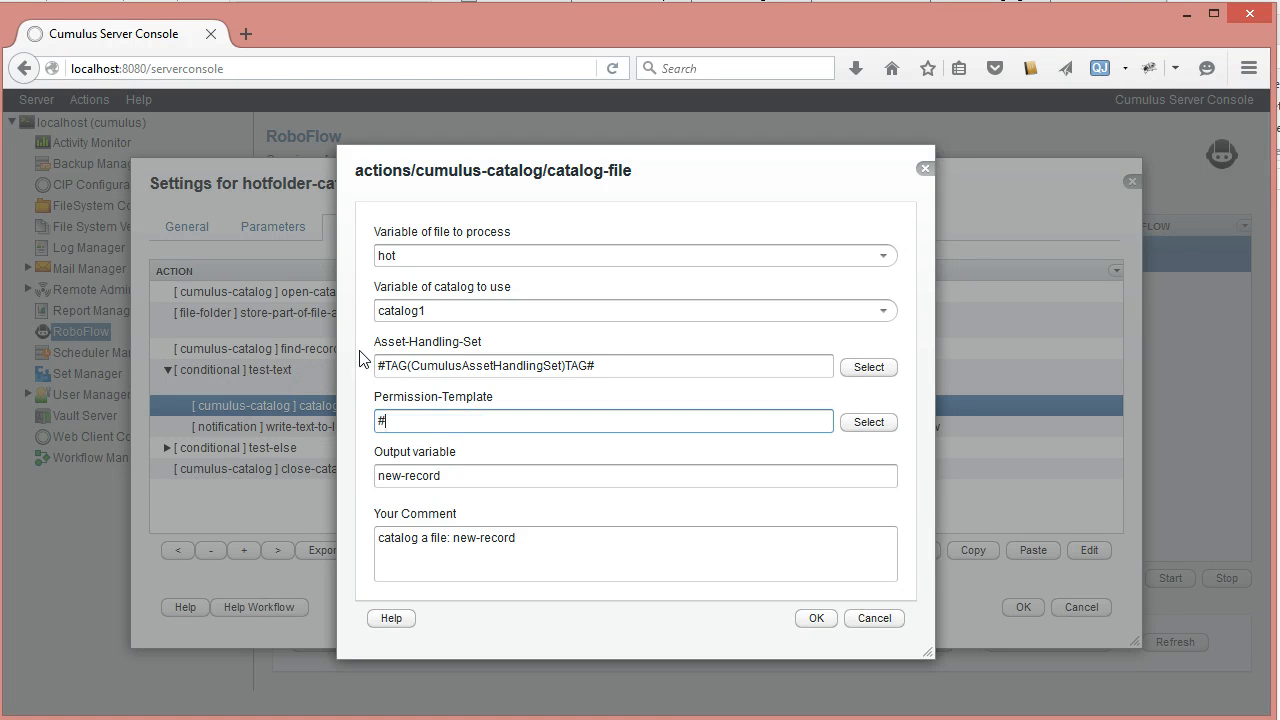
text(#)
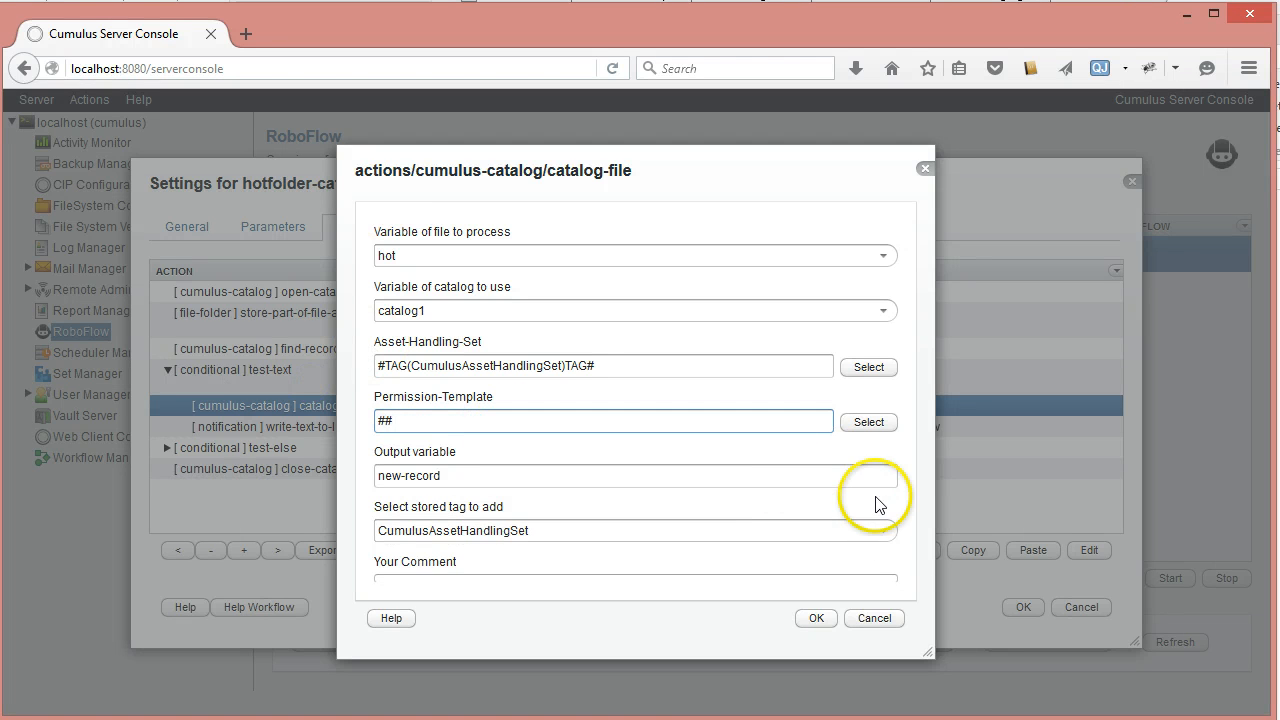
click(886, 530)
click(430, 320)
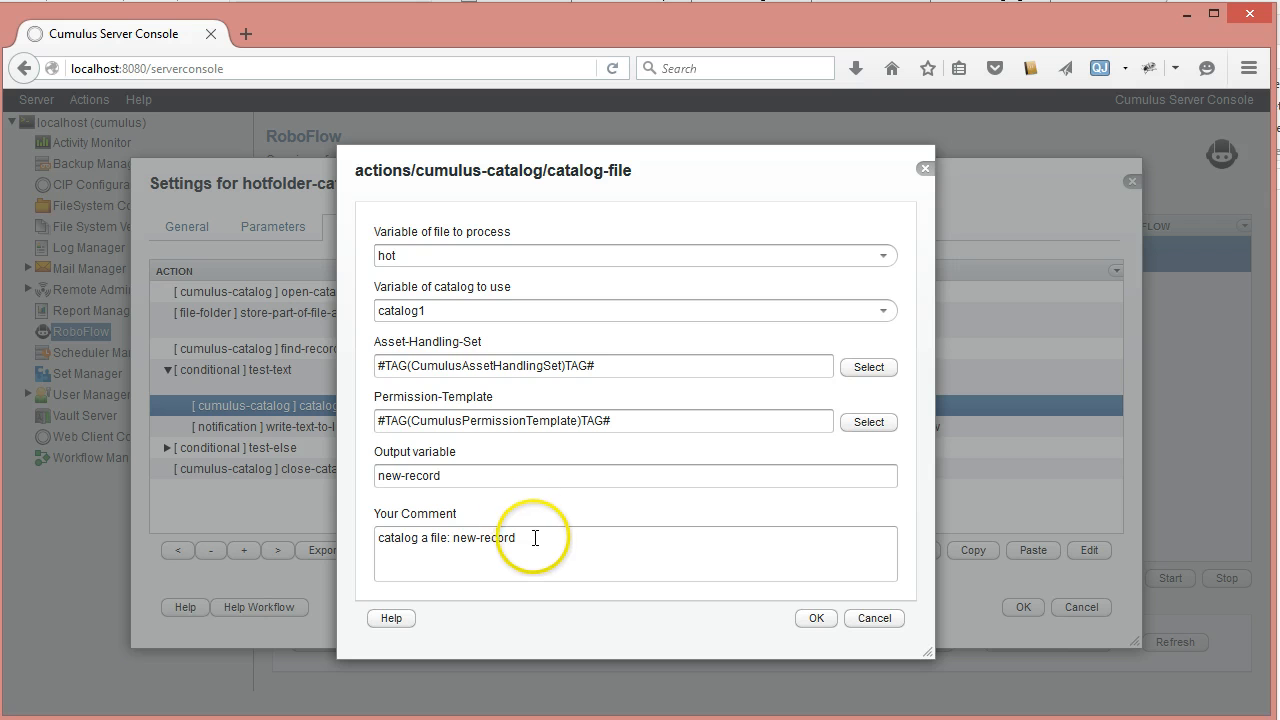
click(816, 618)
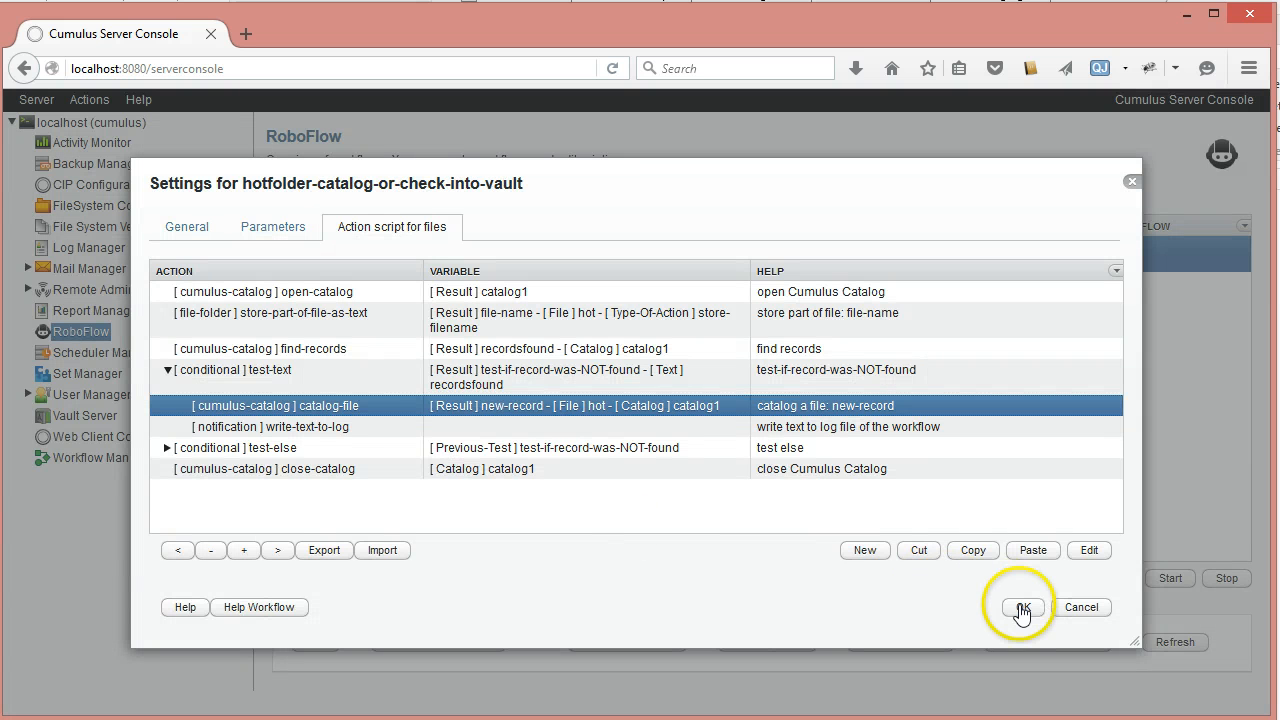
click(1022, 607)
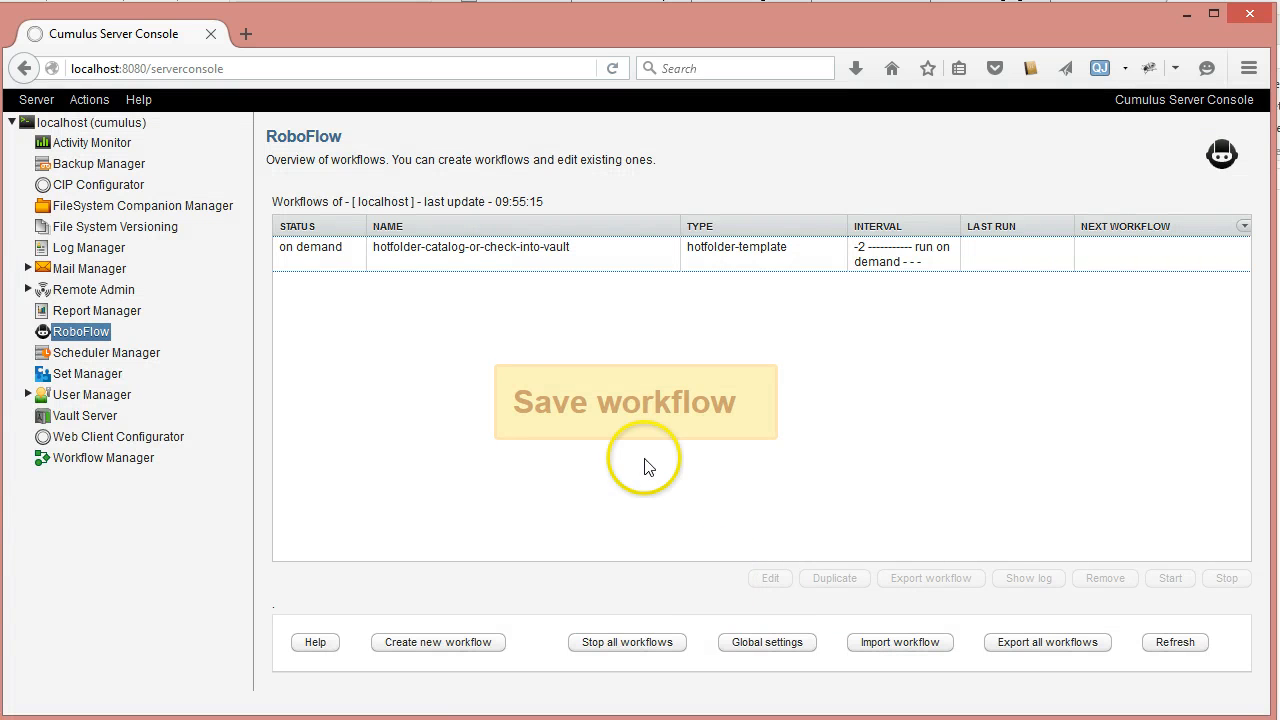
Check the permission template and asset handling set in the global settings and leave them without changes.
click(798, 652)
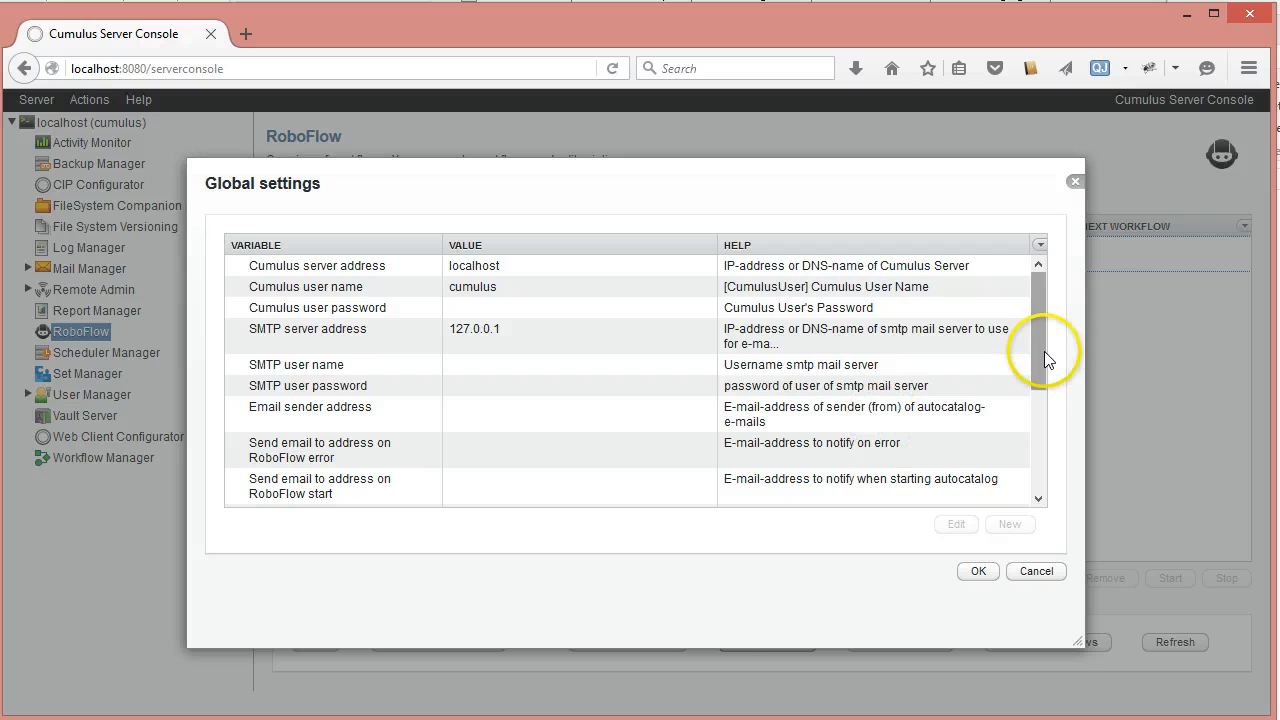
drag(1040, 351, 1033, 473)
click(1030, 573)
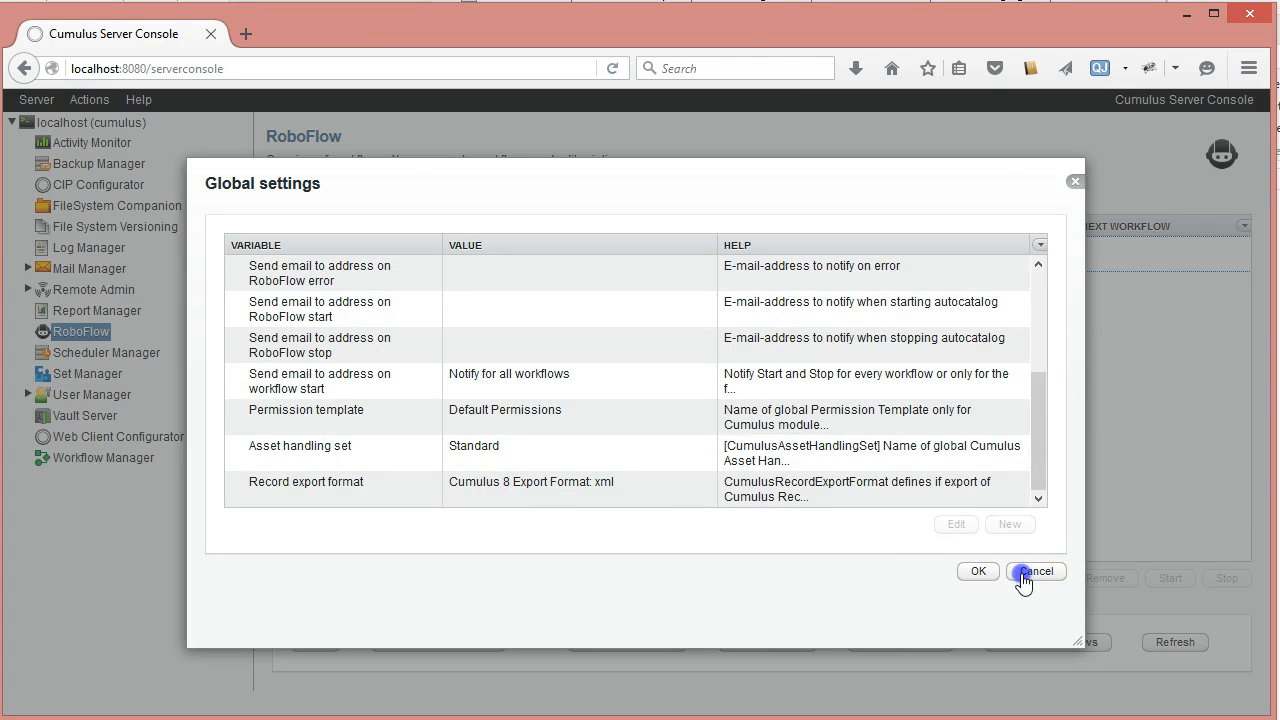
Reopen the hotfolder-catalog-or-check-into-vault workflow and review its Catalog Name parameter against the action script for files.
click(523, 250)
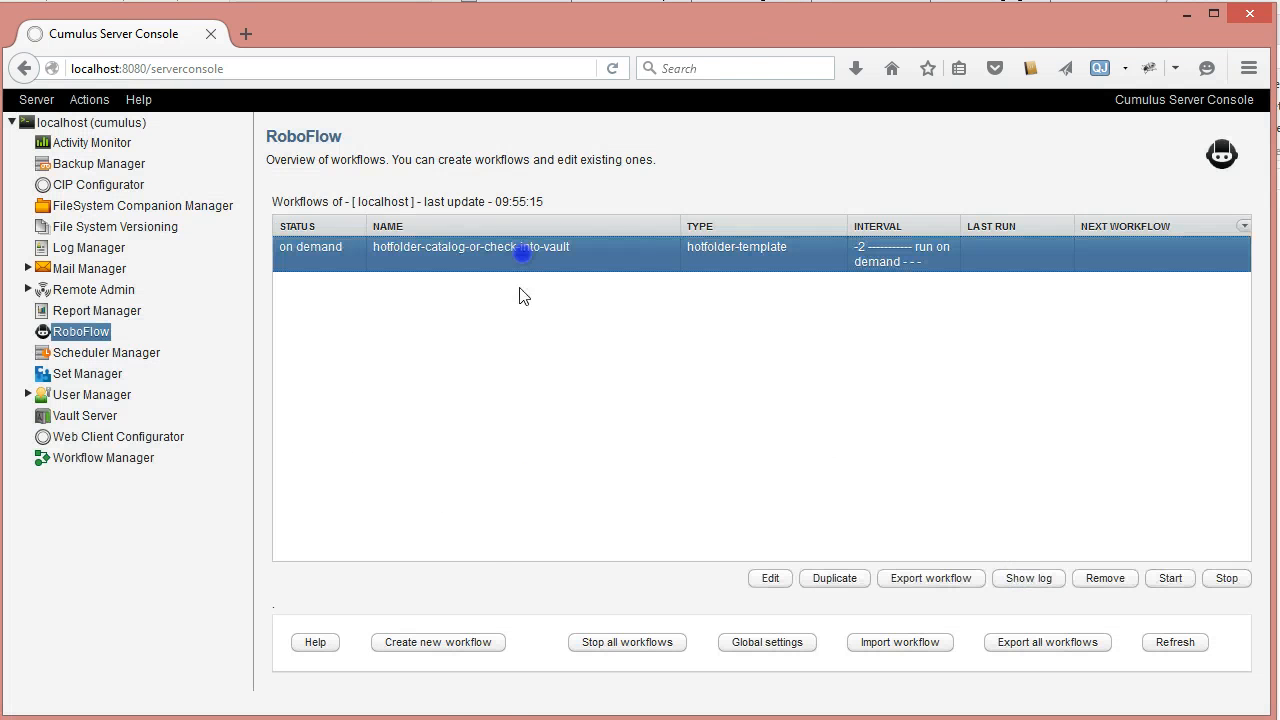
click(764, 580)
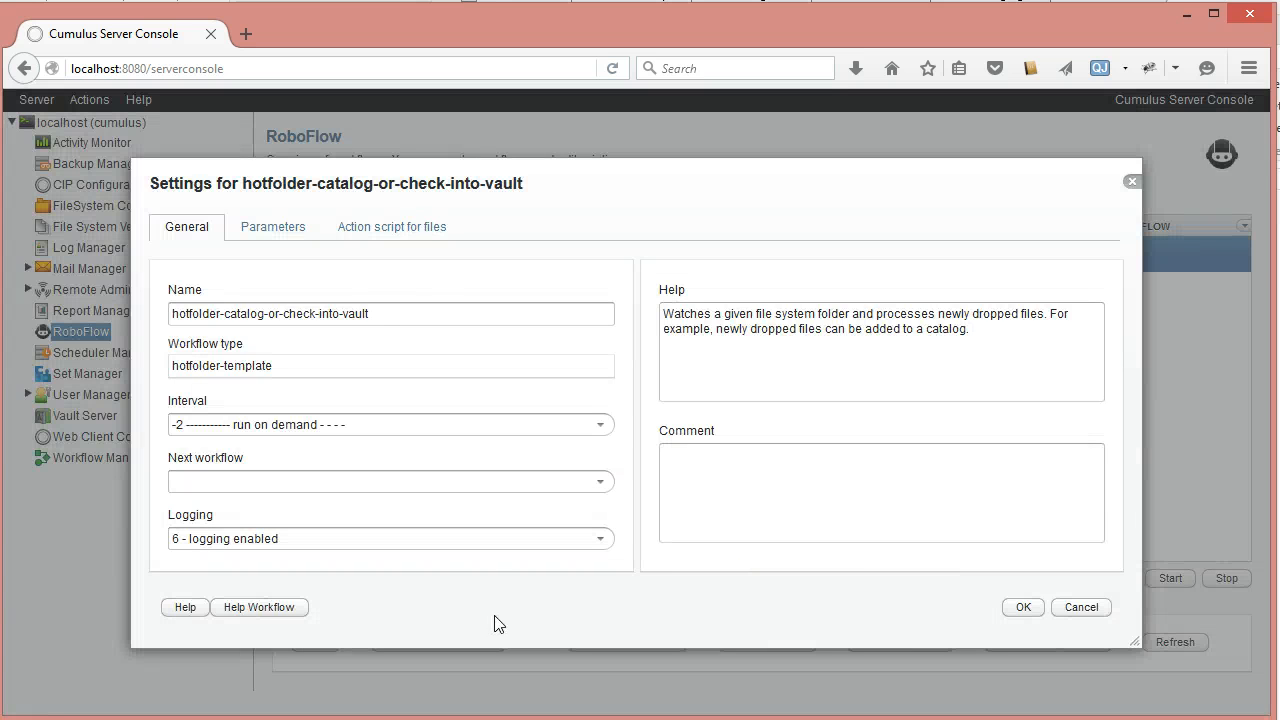
click(292, 228)
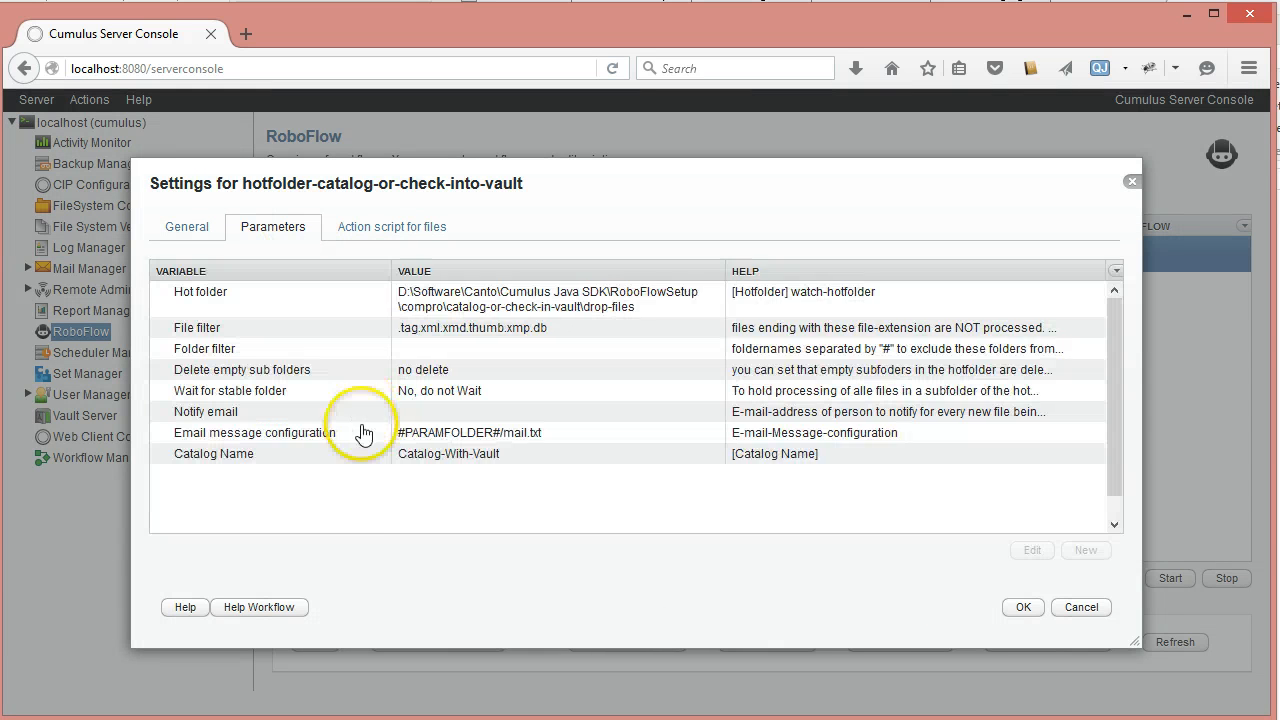
click(302, 457)
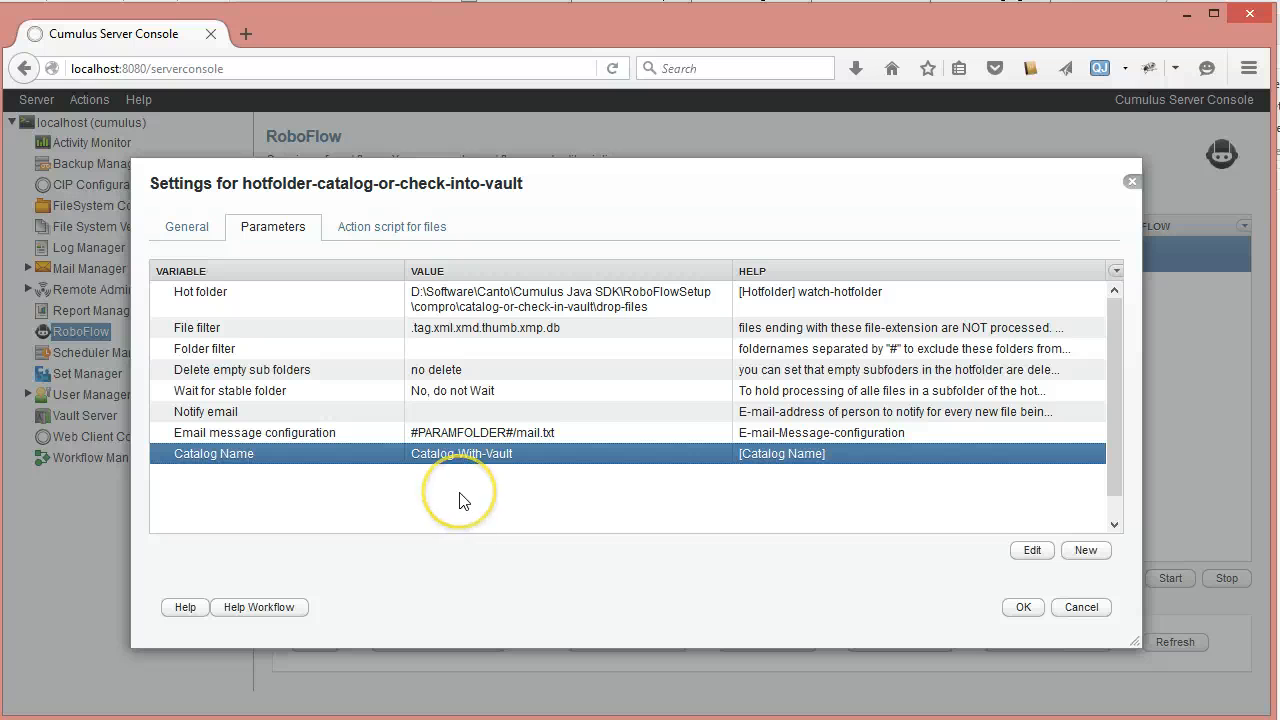
click(373, 225)
click(263, 228)
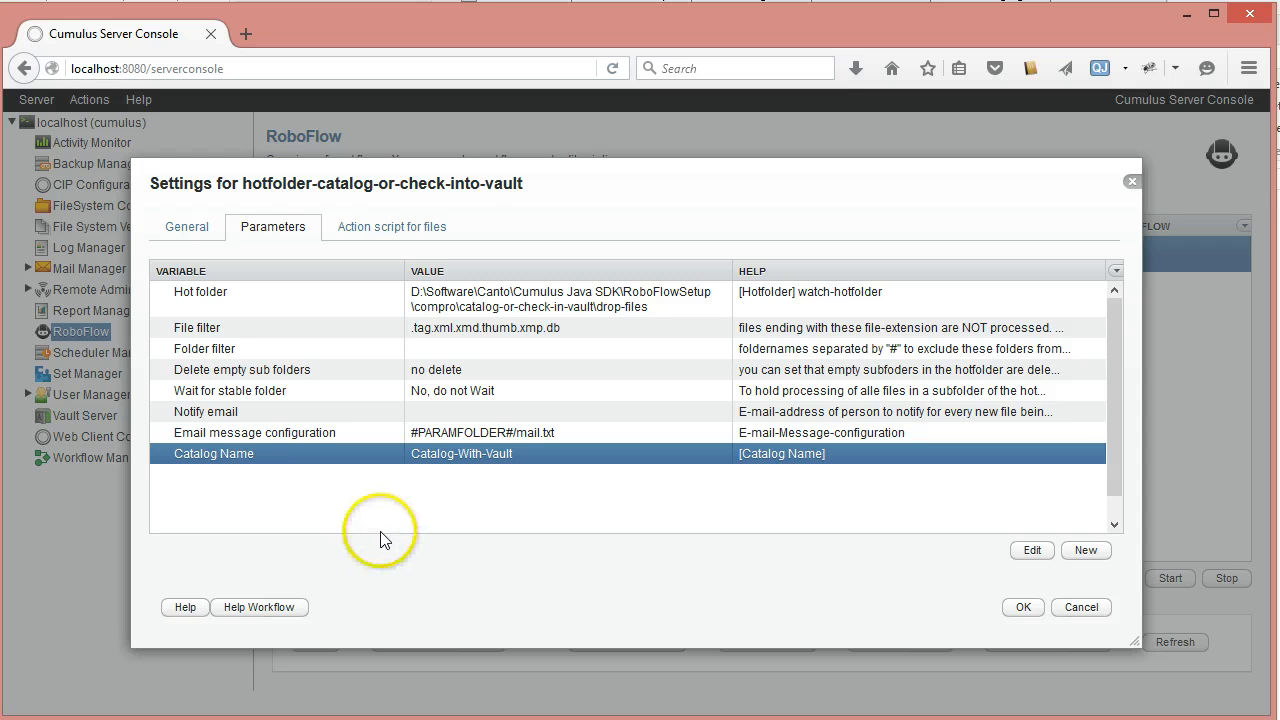
In the check-in-file action nested under test-else, set the Asset-Handling-Set to the stored tag #TAG(CumulusAssetHandlingSet)TAG#.
click(372, 228)
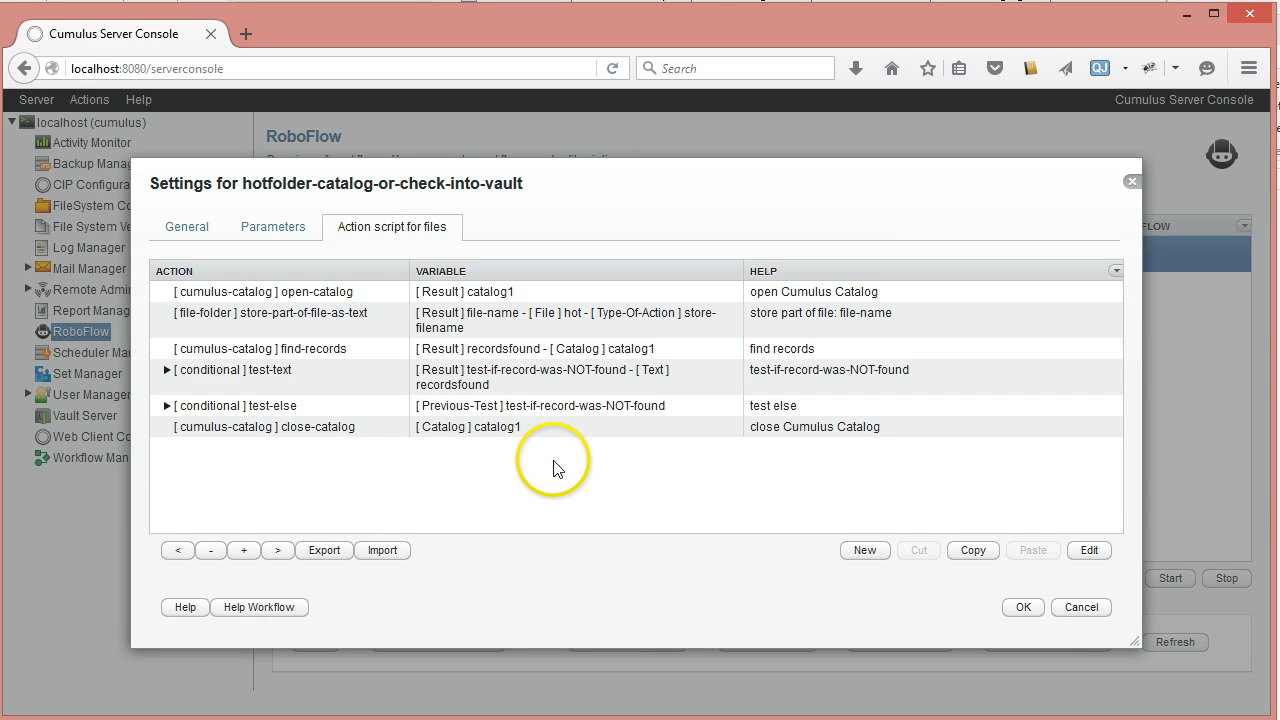
click(174, 407)
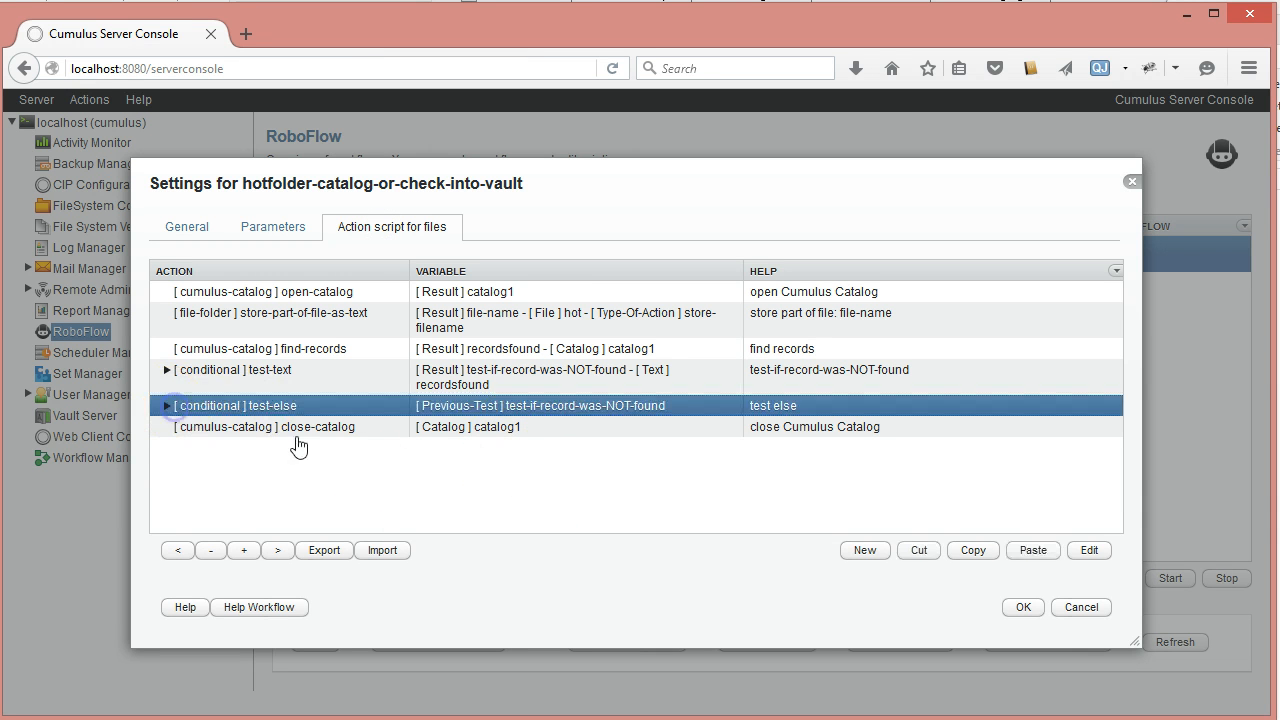
click(167, 406)
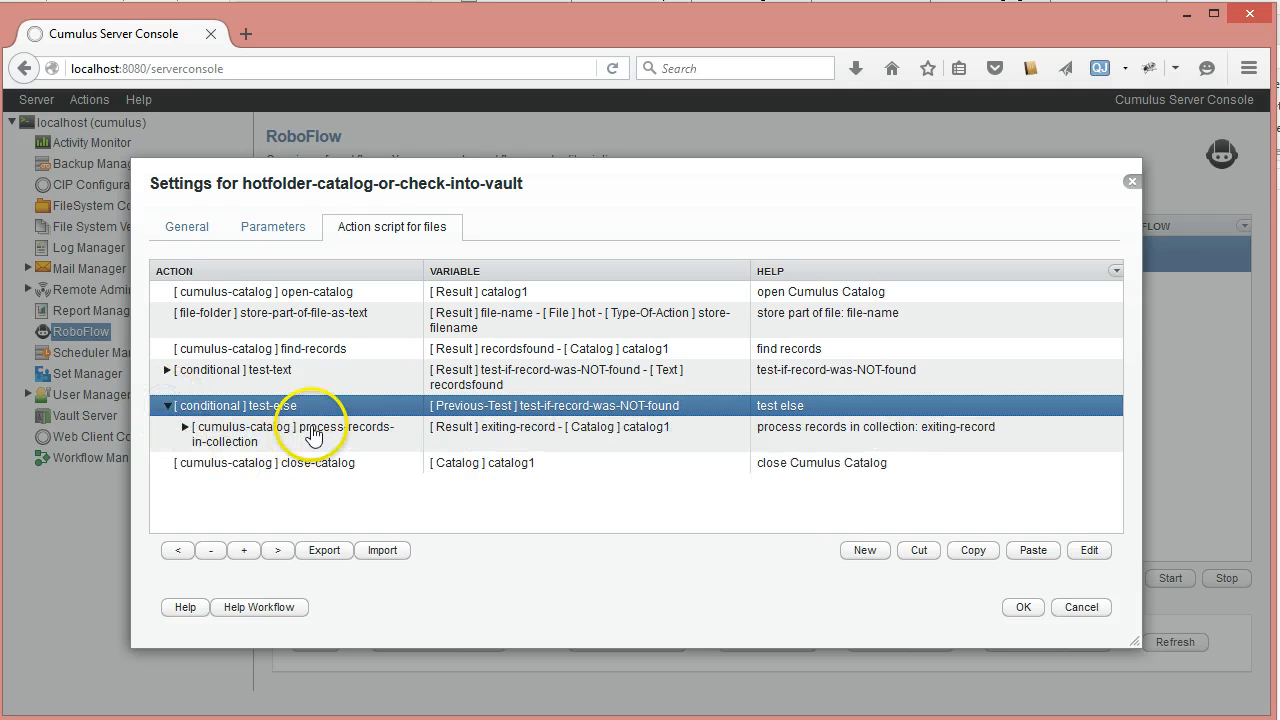
click(185, 427)
click(363, 470)
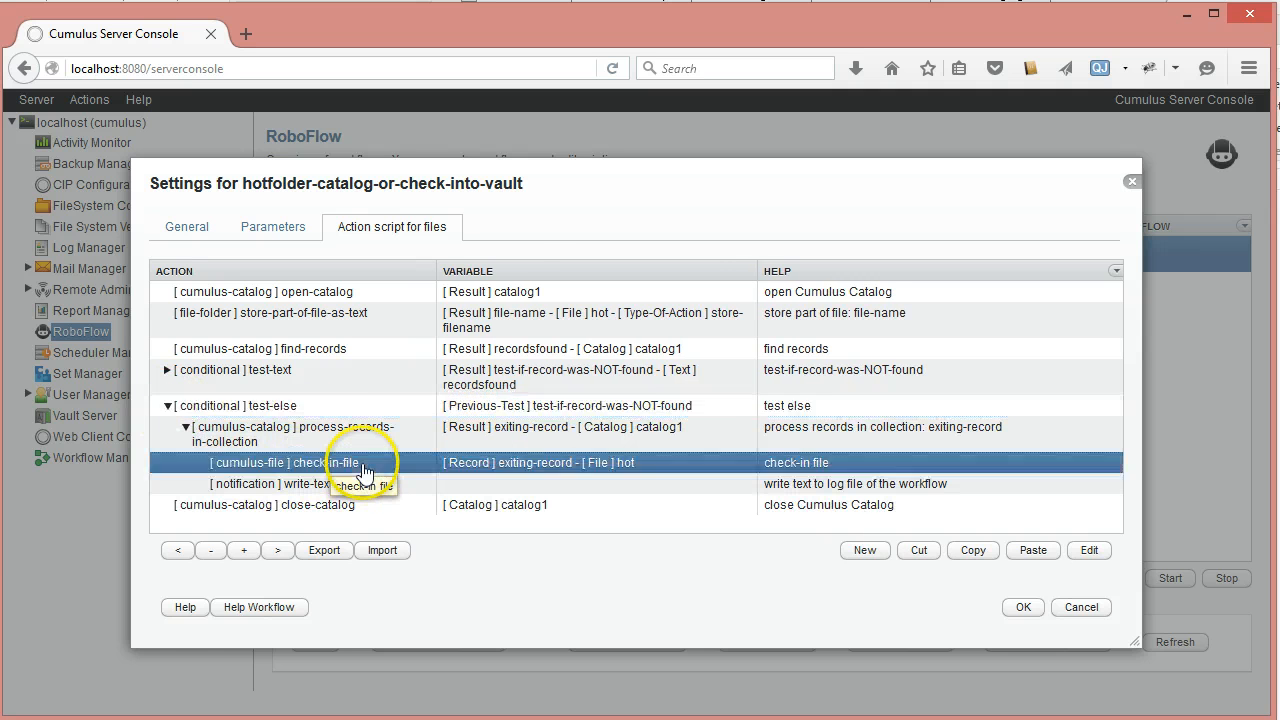
double_click(364, 465)
drag(435, 391, 298, 388)
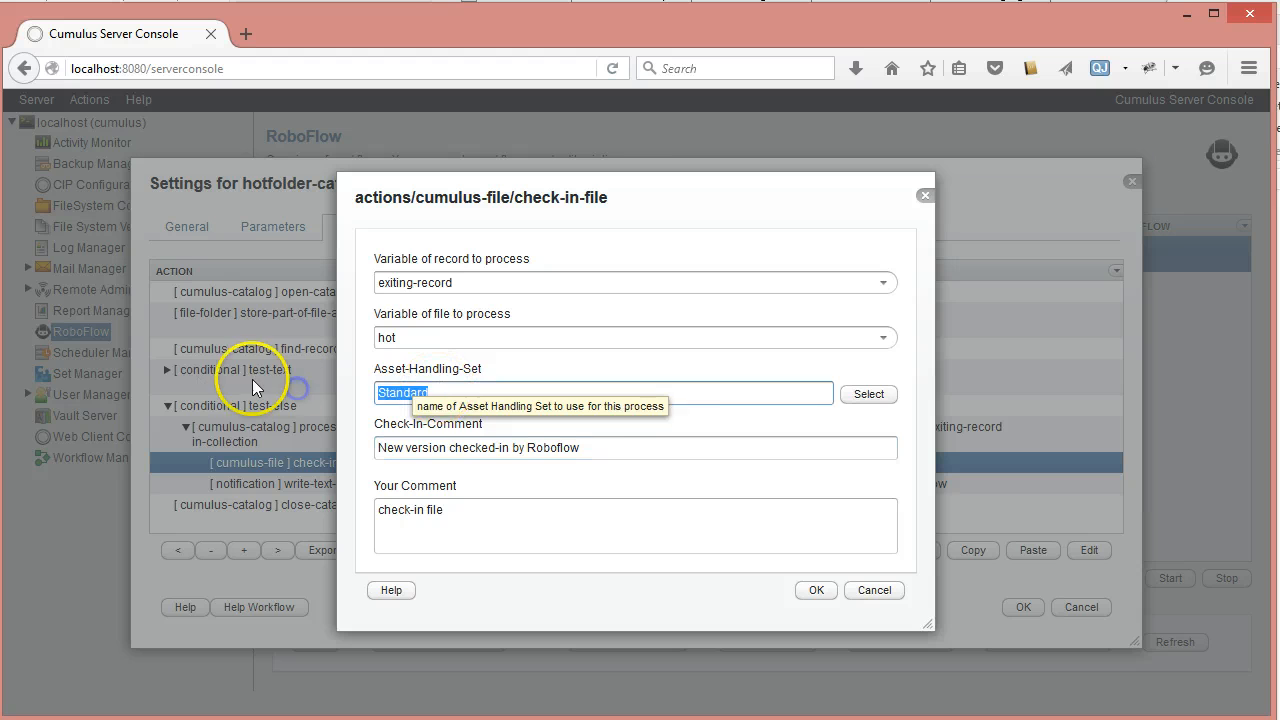
text(##)
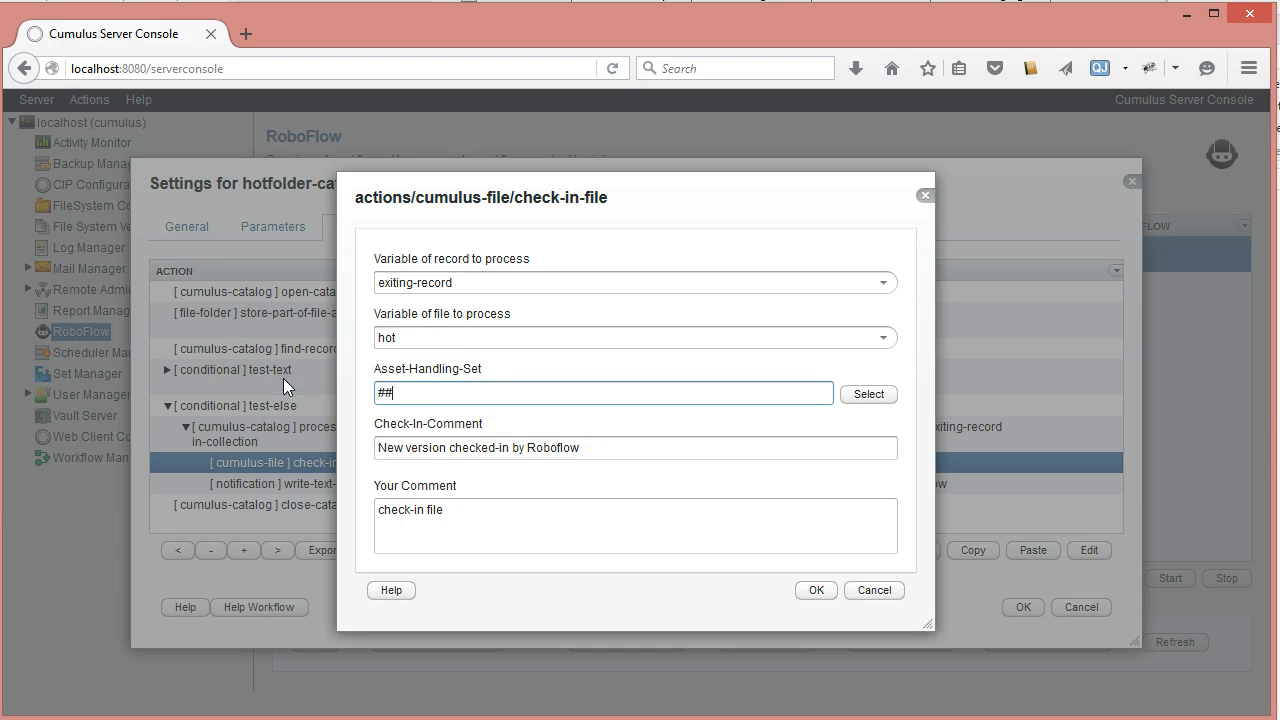
click(883, 506)
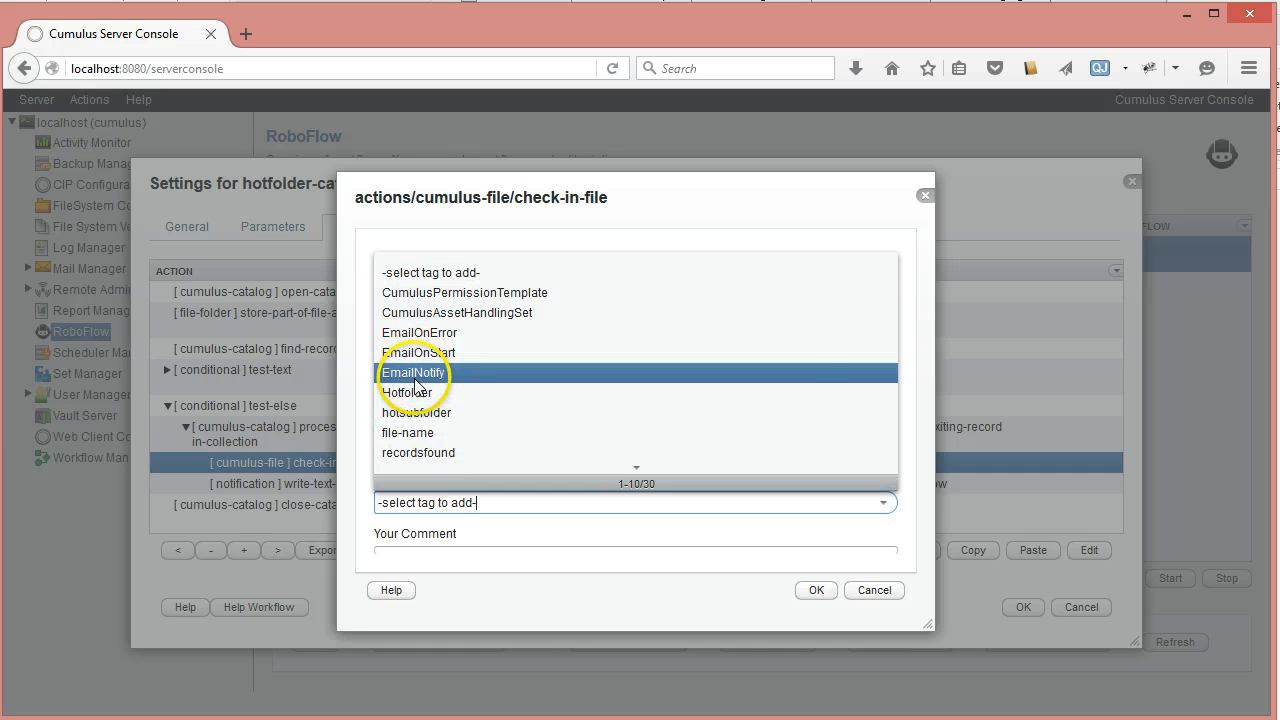
click(427, 313)
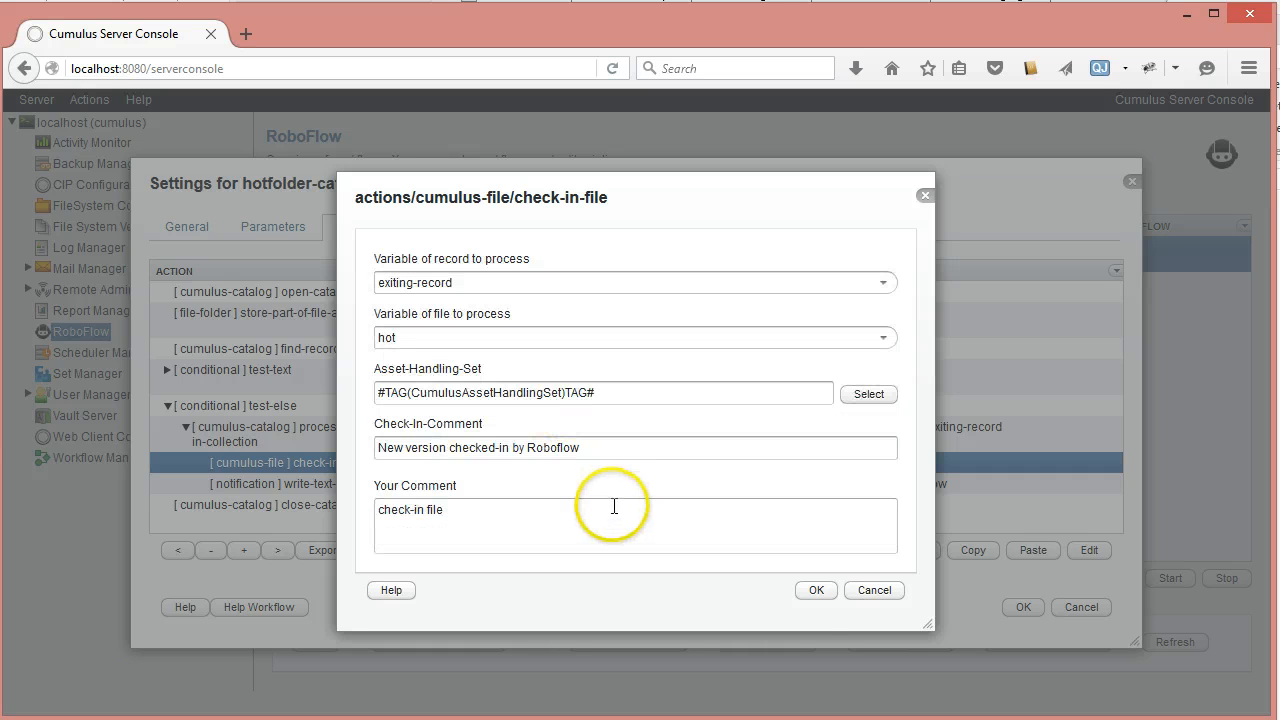
click(815, 591)
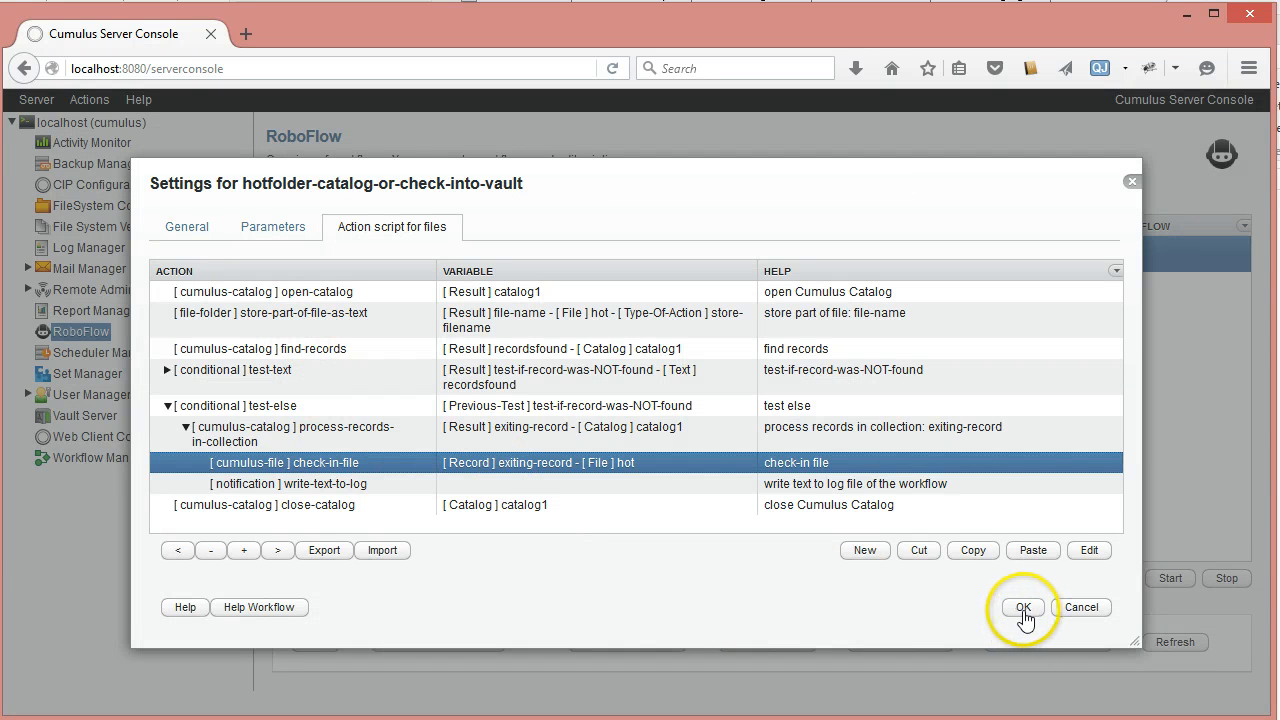
Recheck the Asset-Handling-Set tag in the check-in-file action, then save the workflow.
double_click(421, 463)
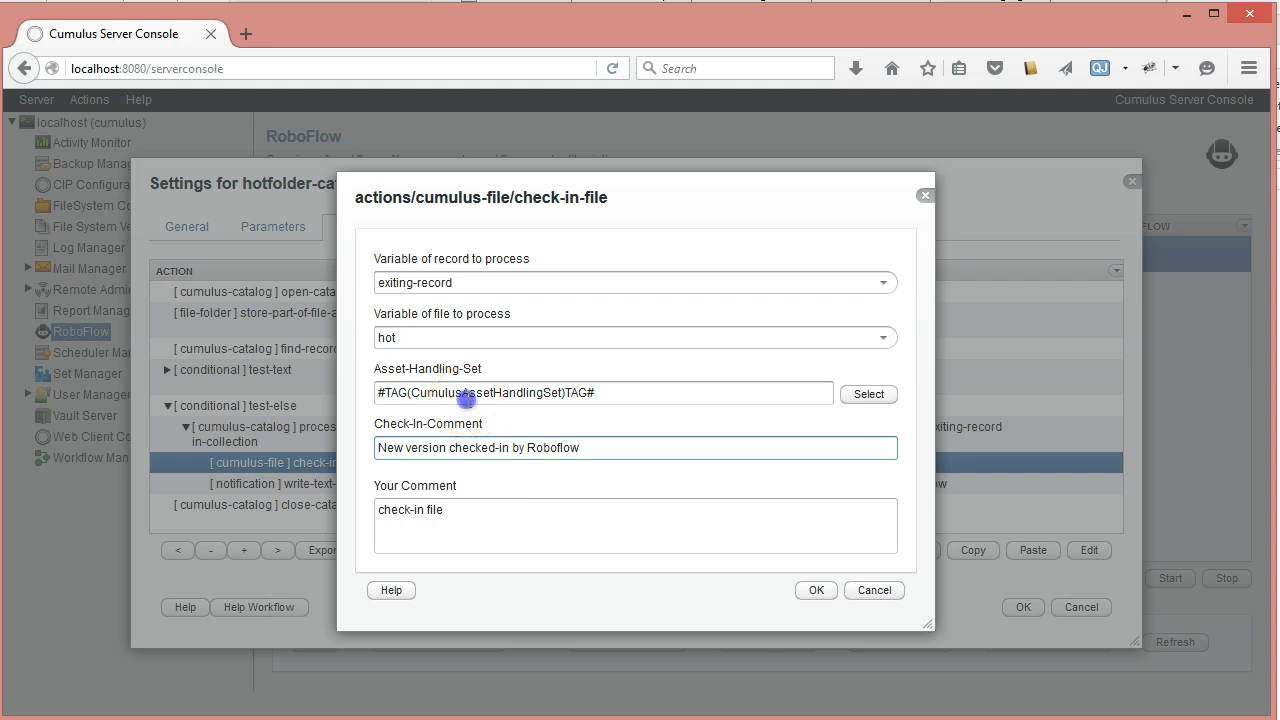
double_click(467, 393)
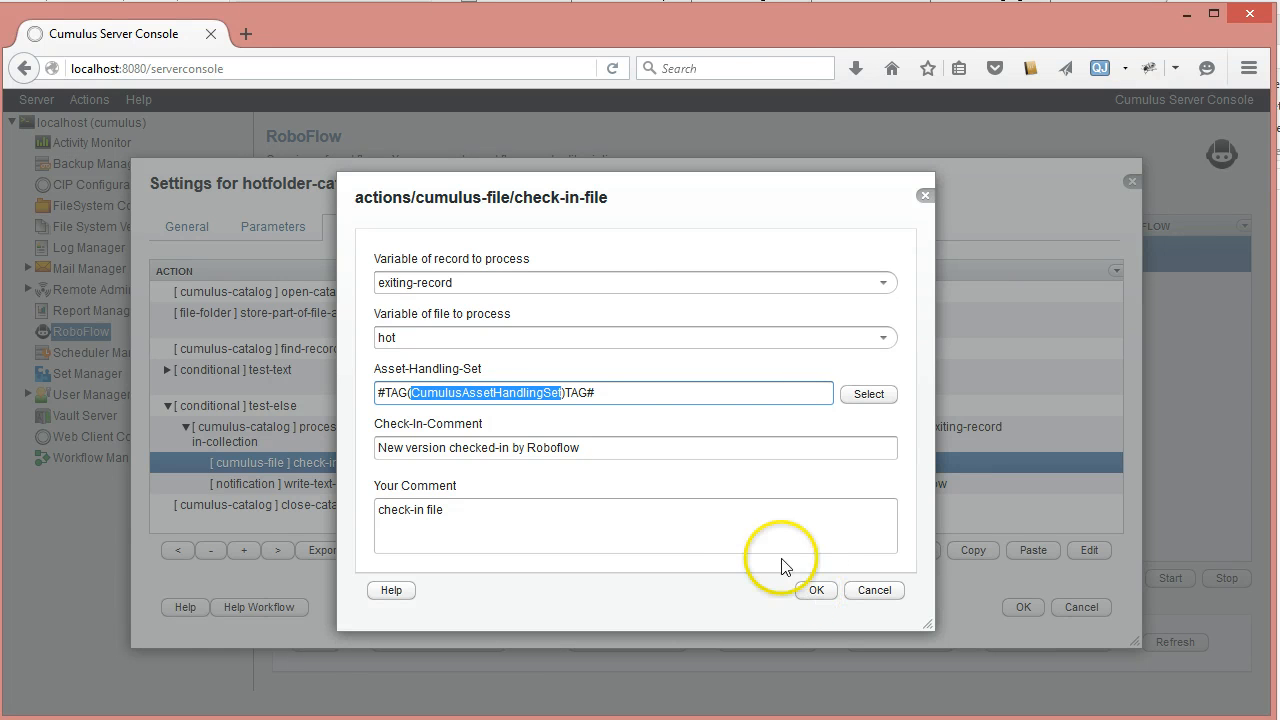
click(819, 589)
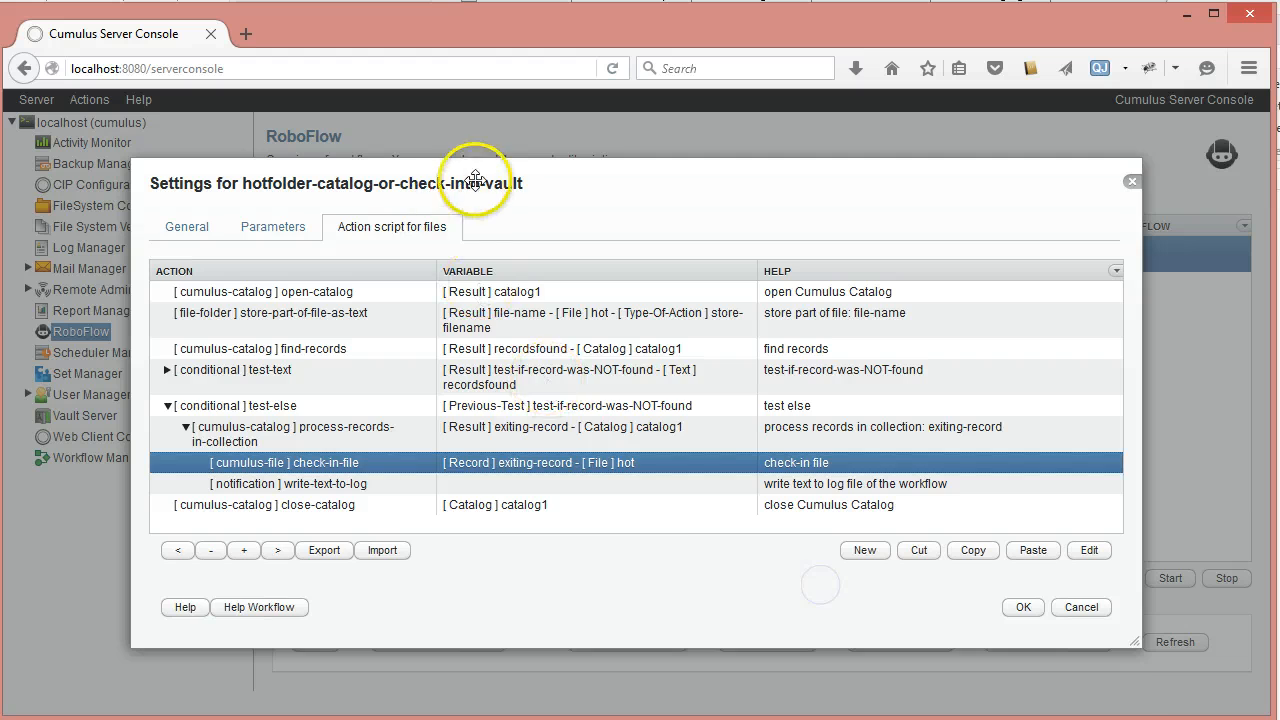
drag(475, 181, 514, 172)
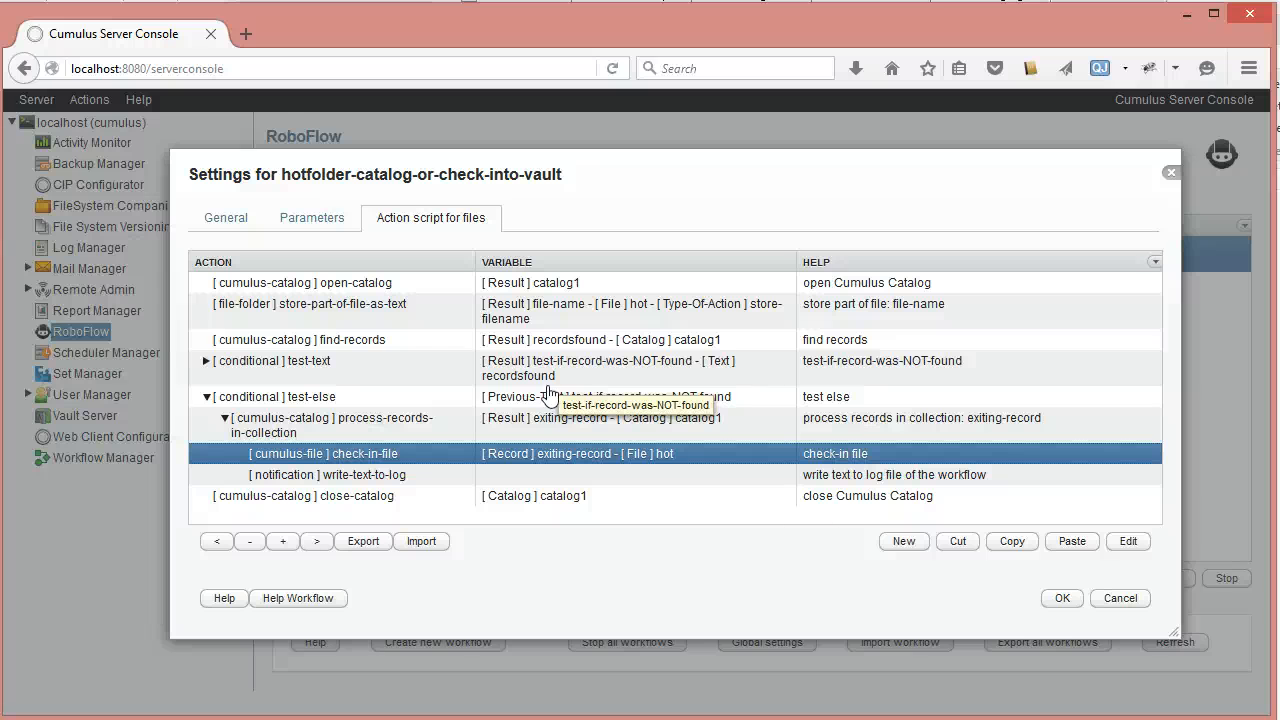
click(1060, 596)
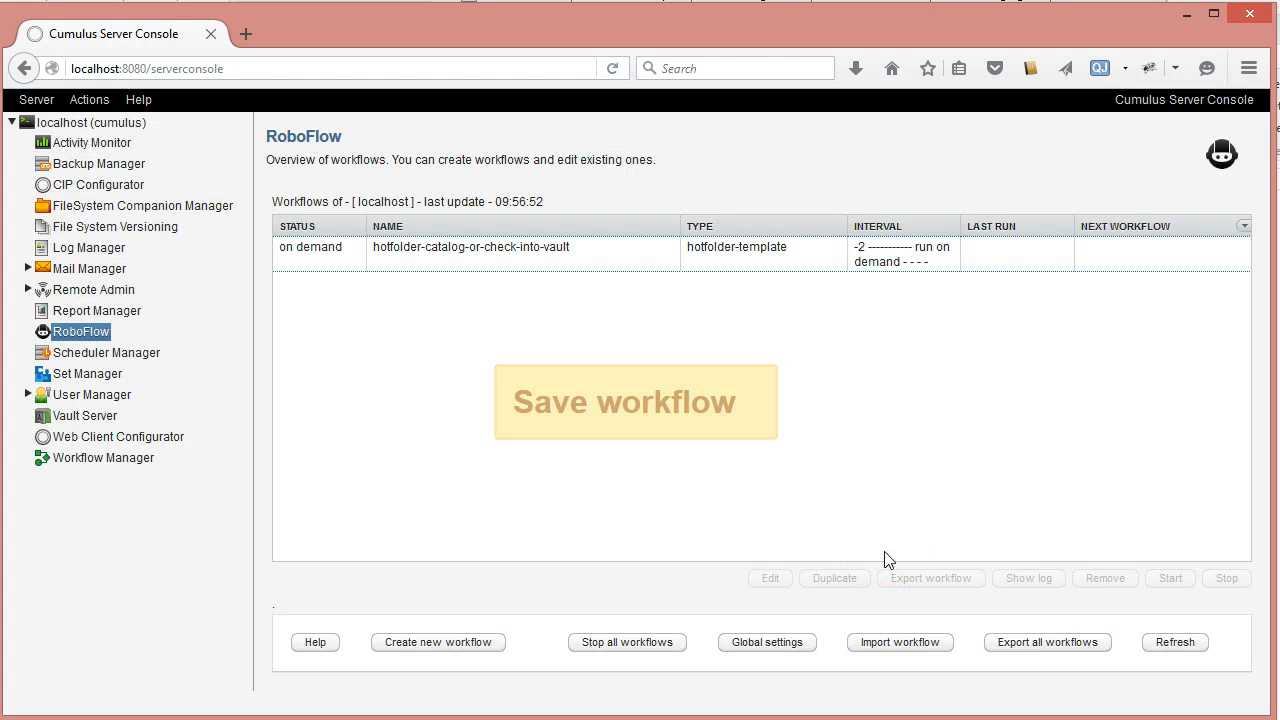
Reopen the hotfolder-catalog-or-check-into-vault workflow's action script for files and review where open-catalog and close-catalog sit.
click(480, 250)
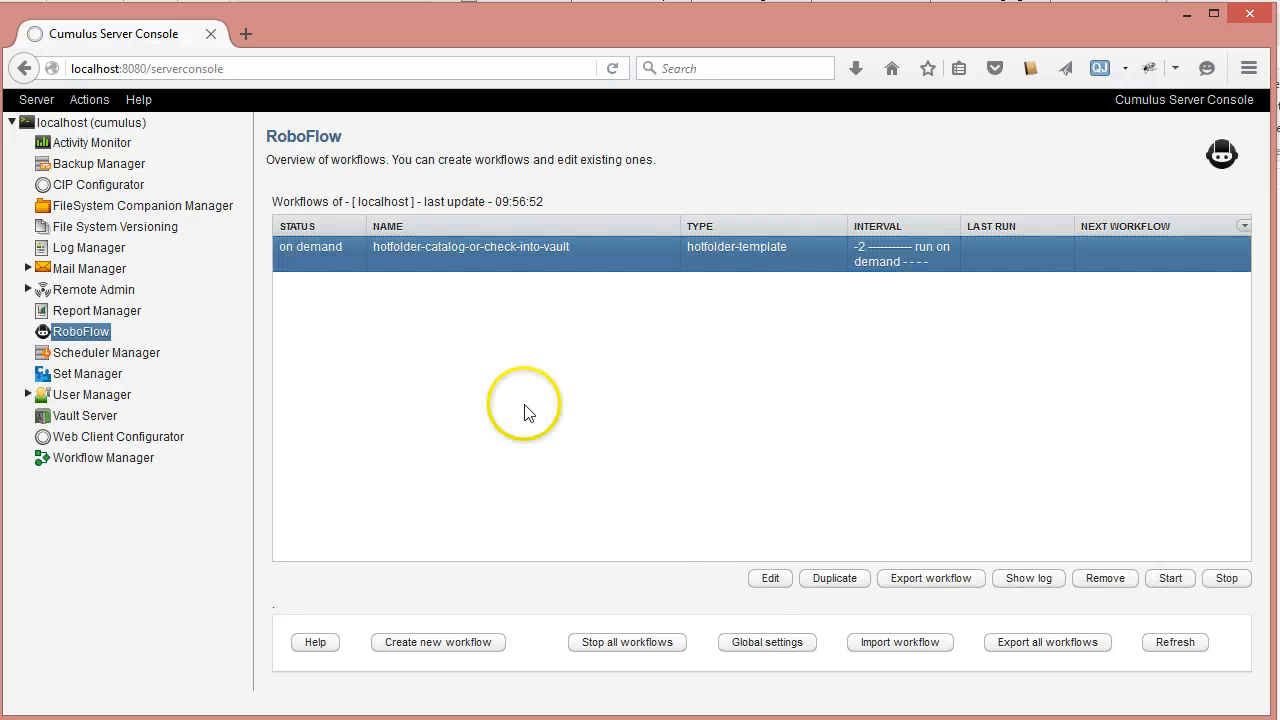
click(770, 578)
click(391, 226)
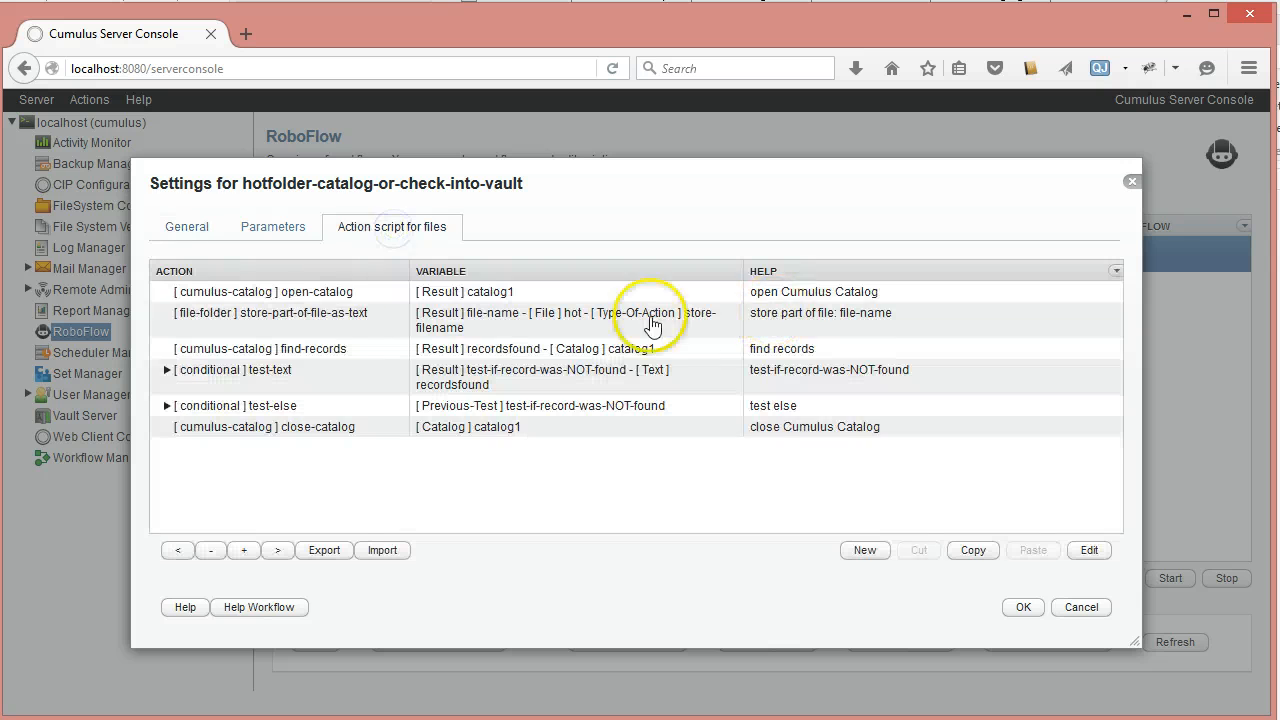
click(314, 297)
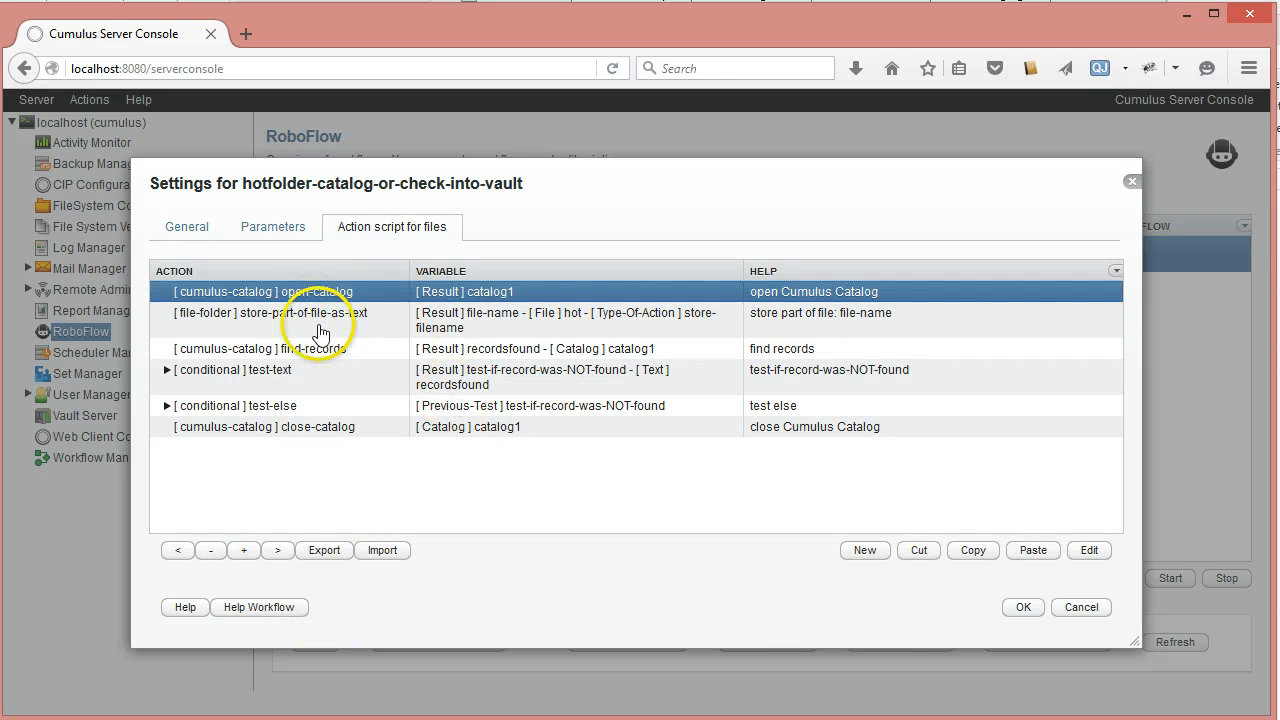
click(338, 427)
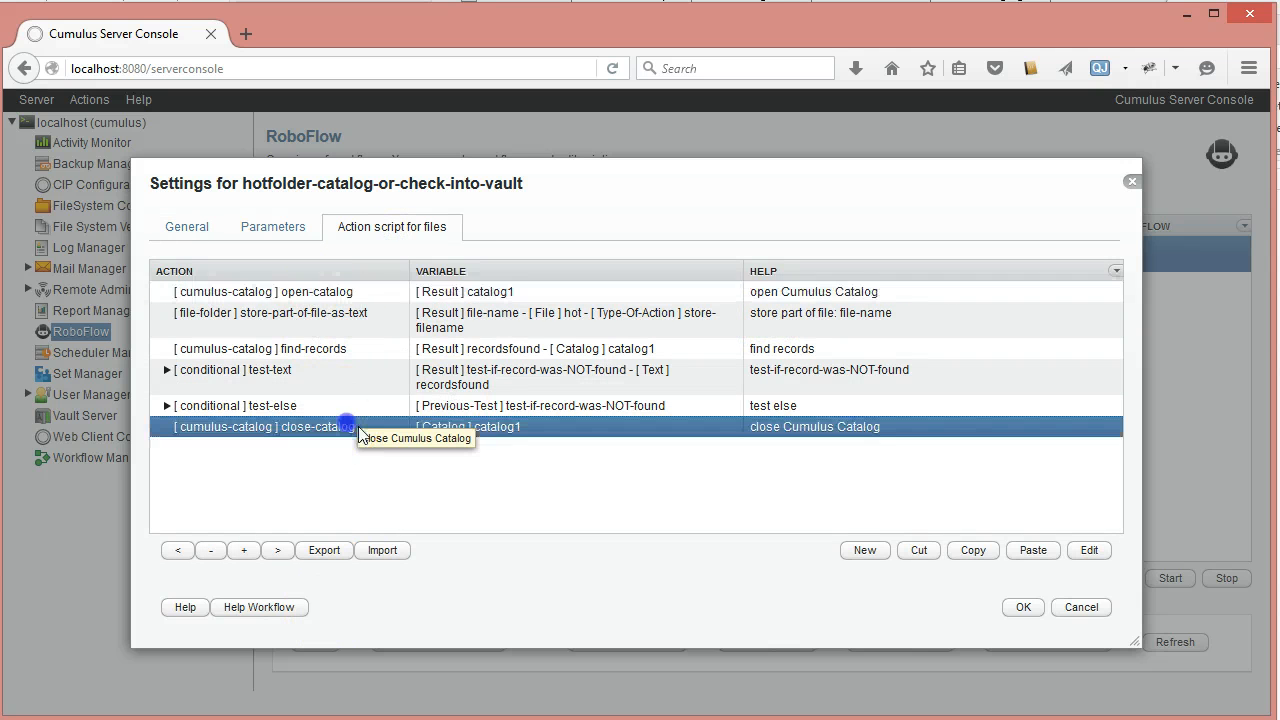
click(386, 291)
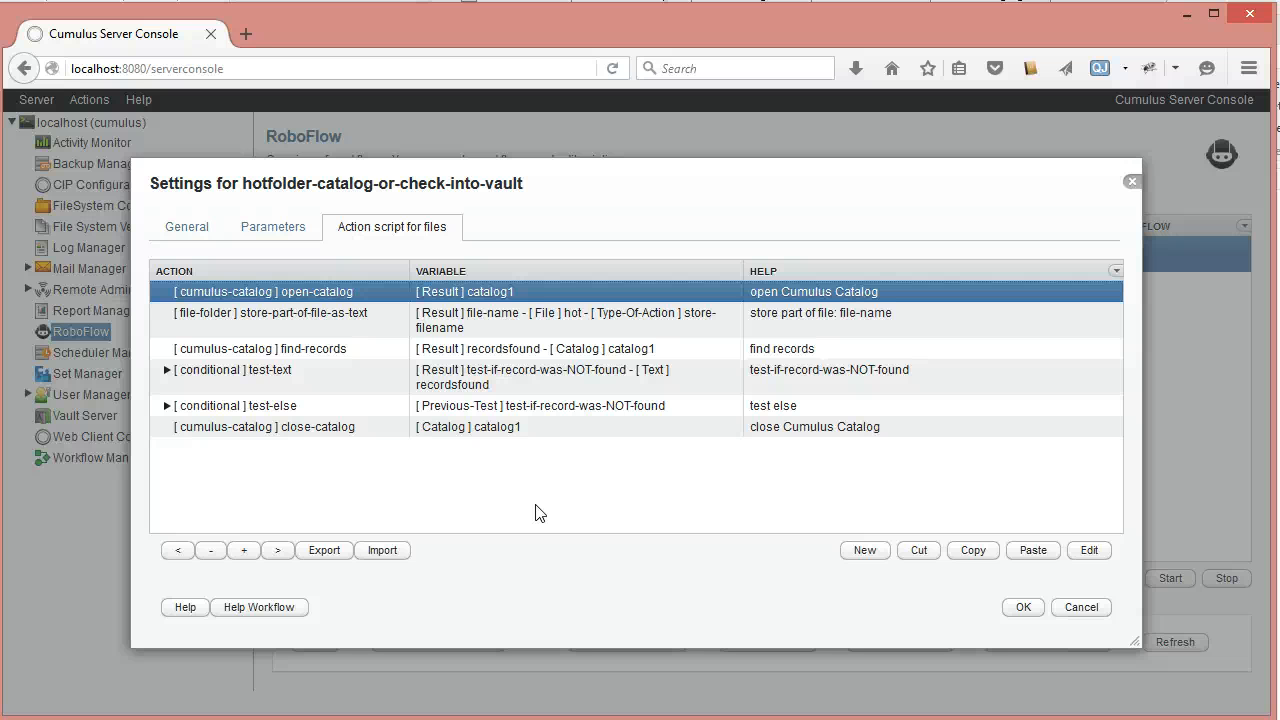
click(540, 432)
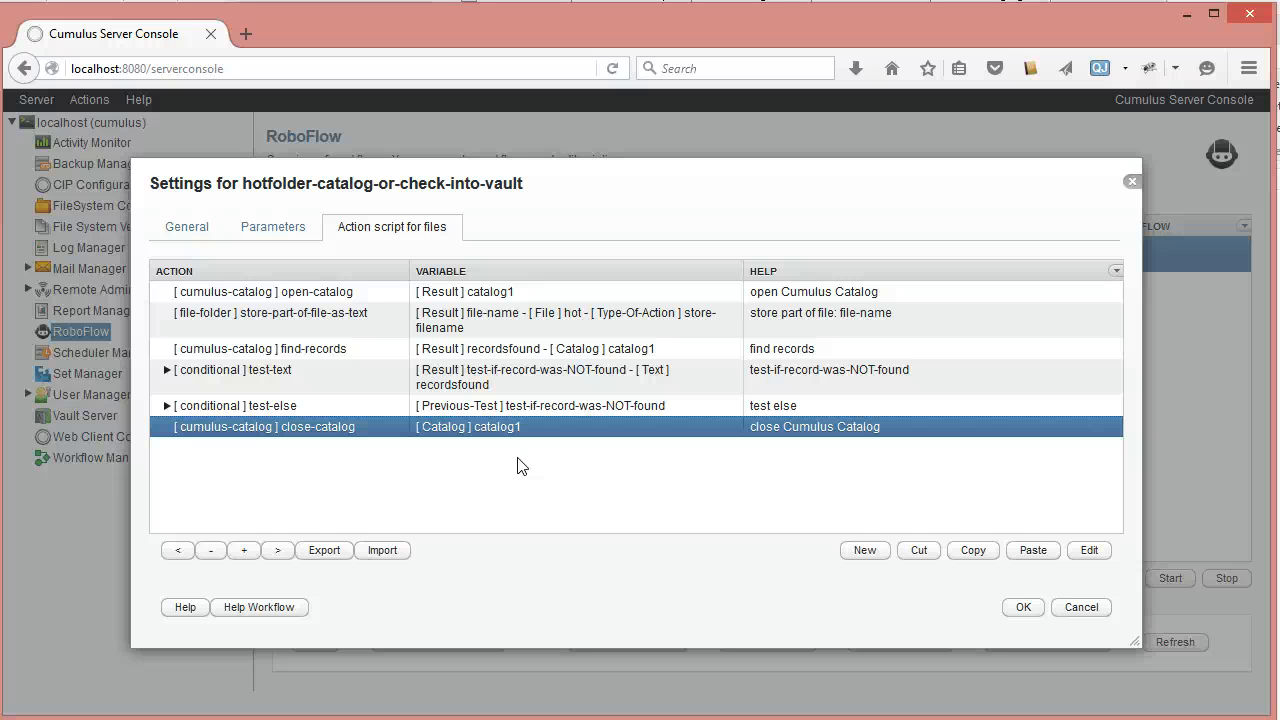
Add a new test-workflow-progress action from the conditional category directly after the open-catalog action.
click(311, 290)
click(869, 550)
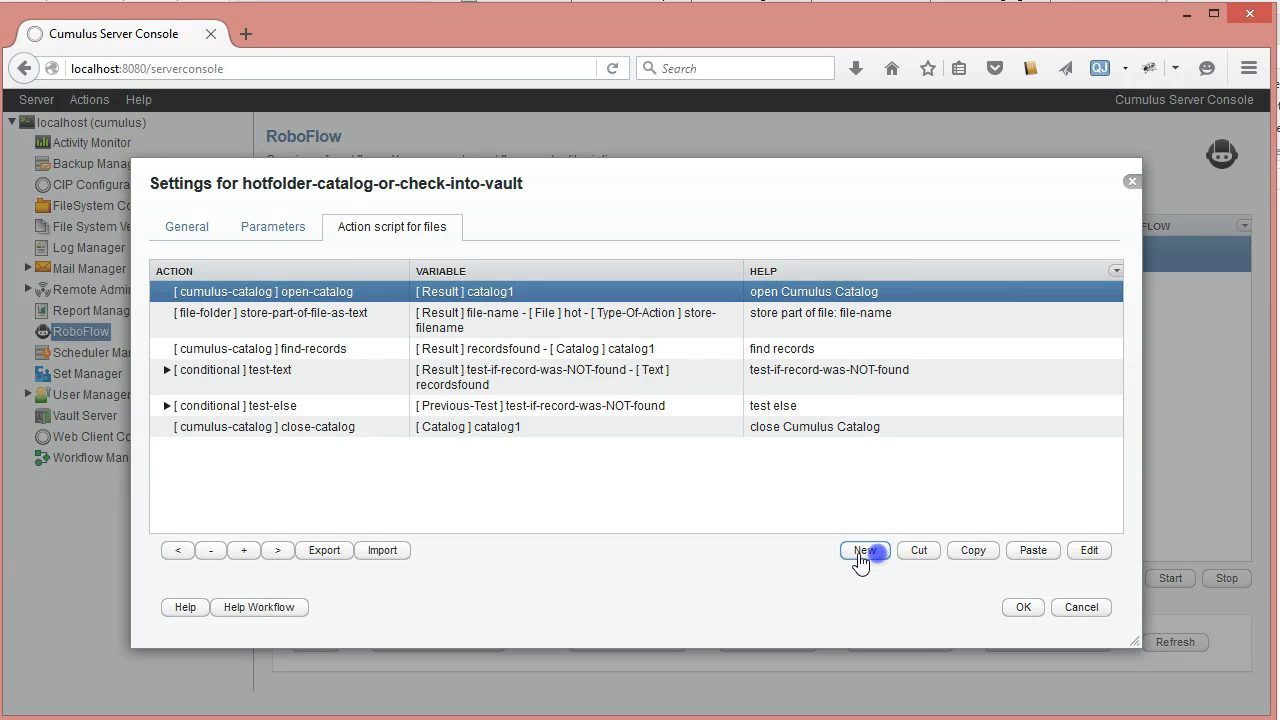
click(902, 332)
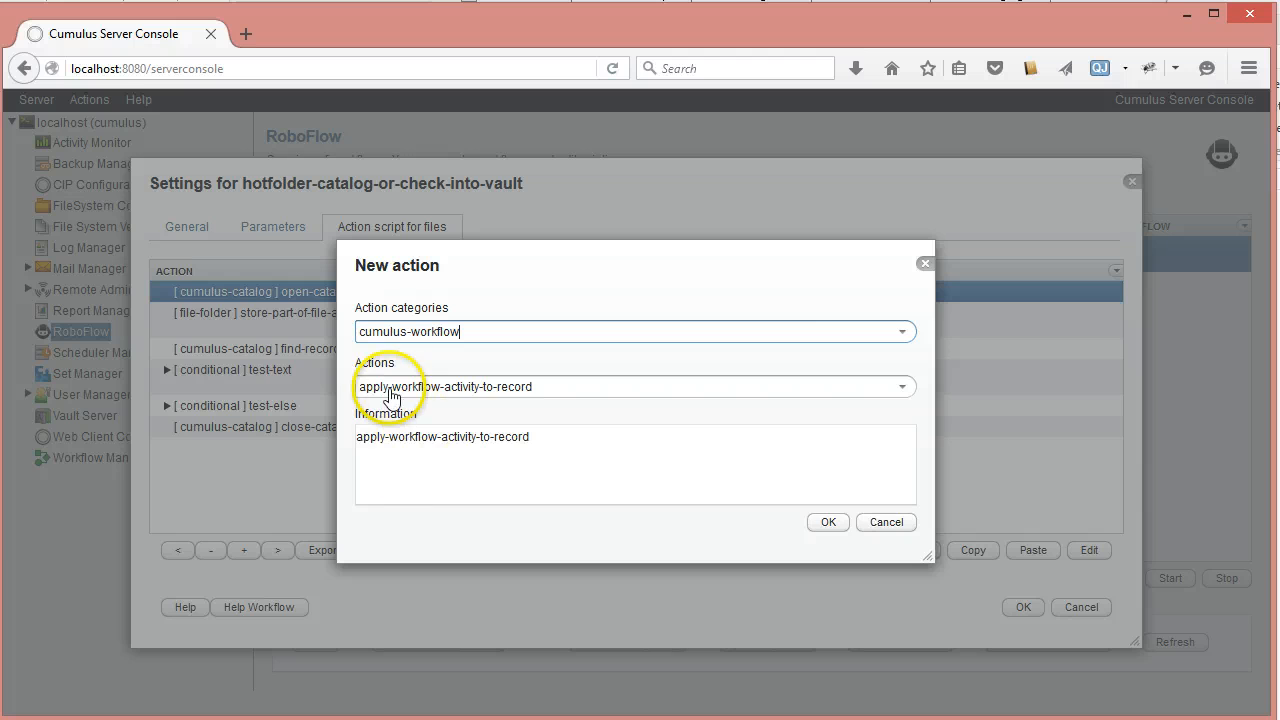
click(902, 332)
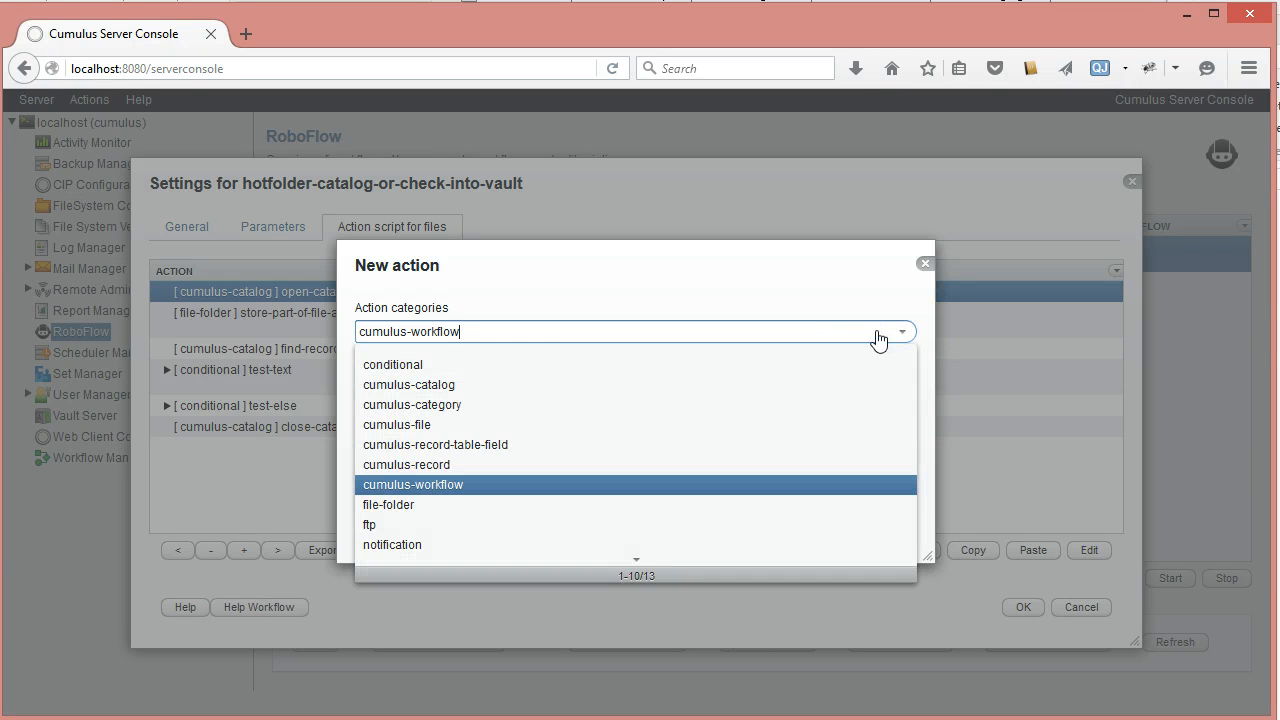
click(466, 362)
click(902, 387)
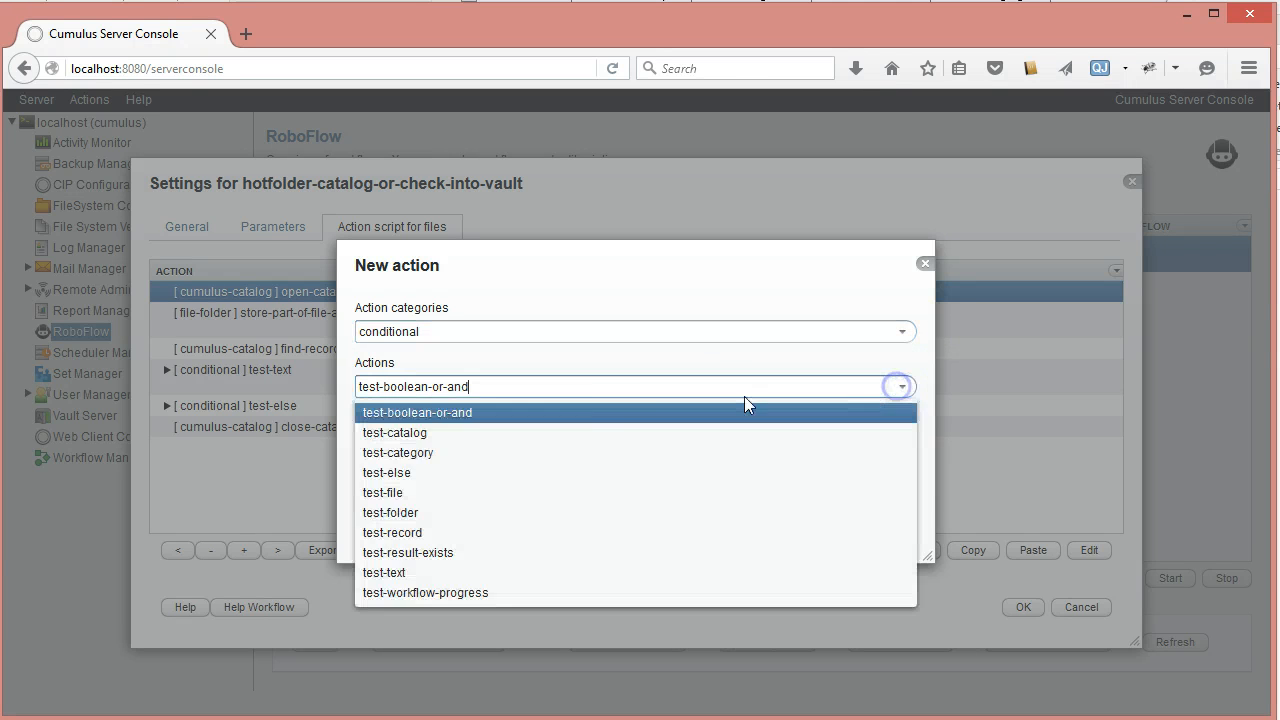
click(431, 594)
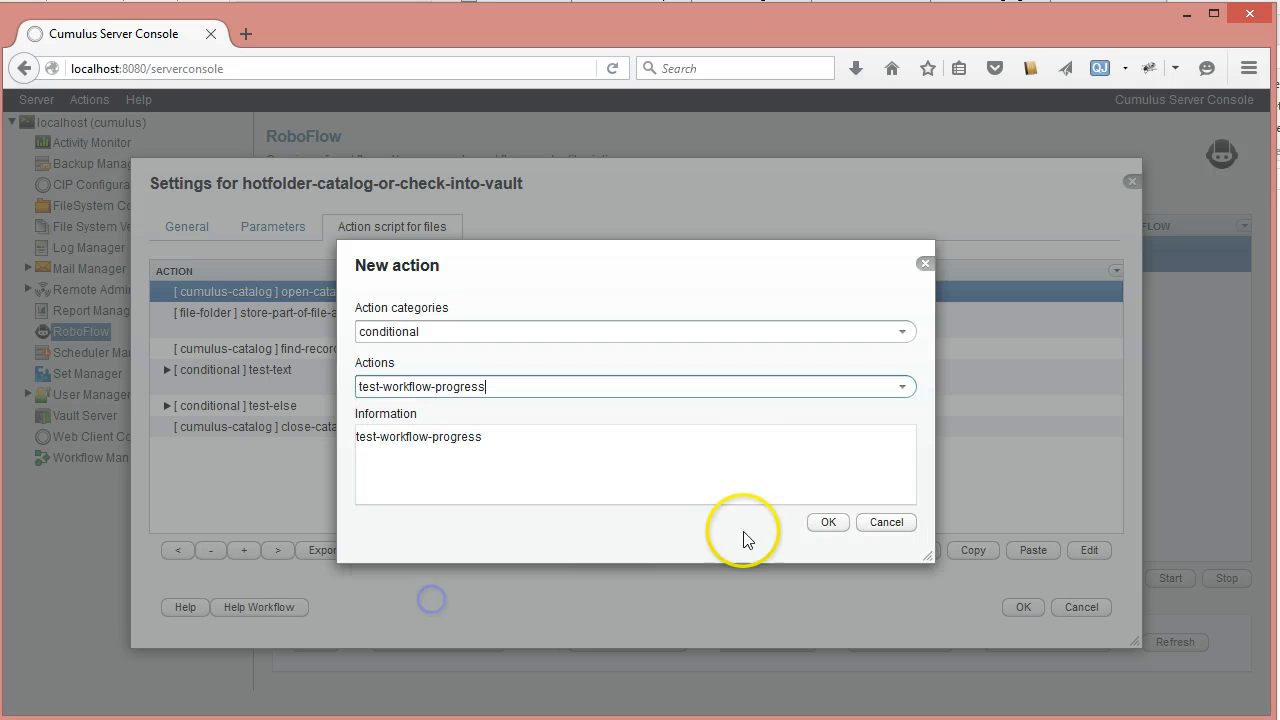
click(828, 523)
Set the new test's Workflow-Progress to First-Item-Of-Loop, with test-if-first-item-of-loop as both its output variable and comment.
click(886, 338)
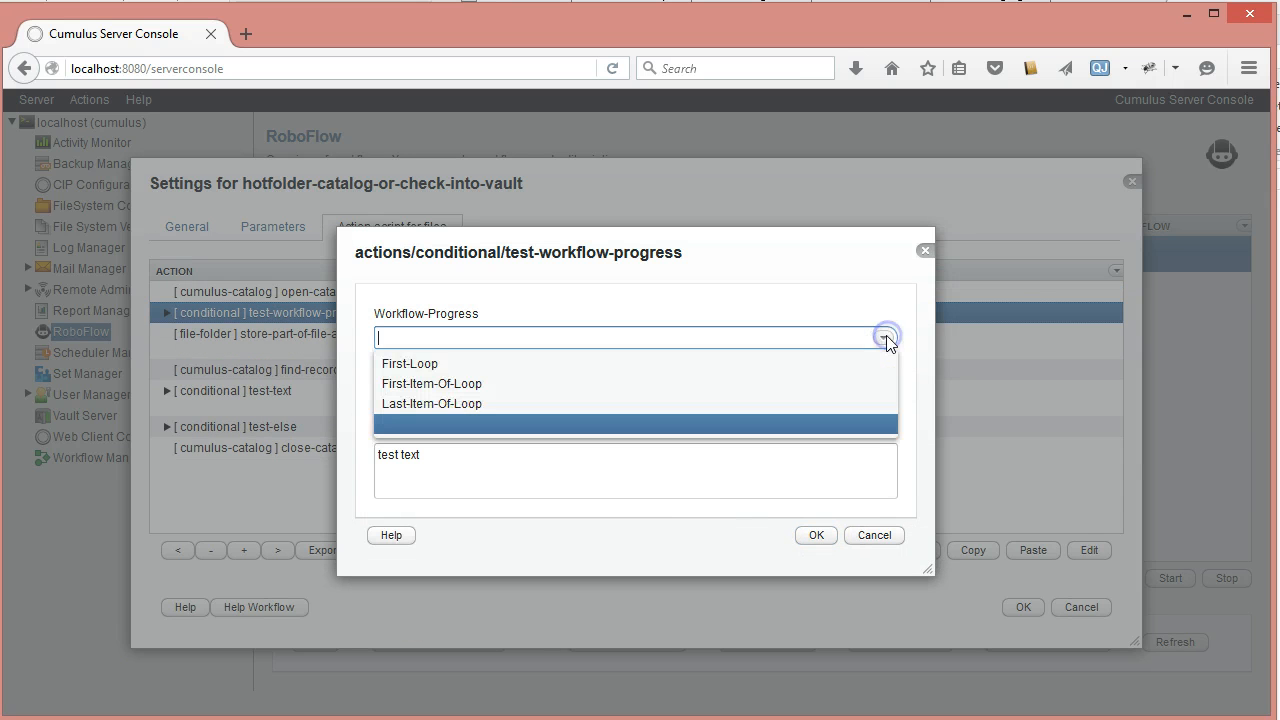
click(475, 378)
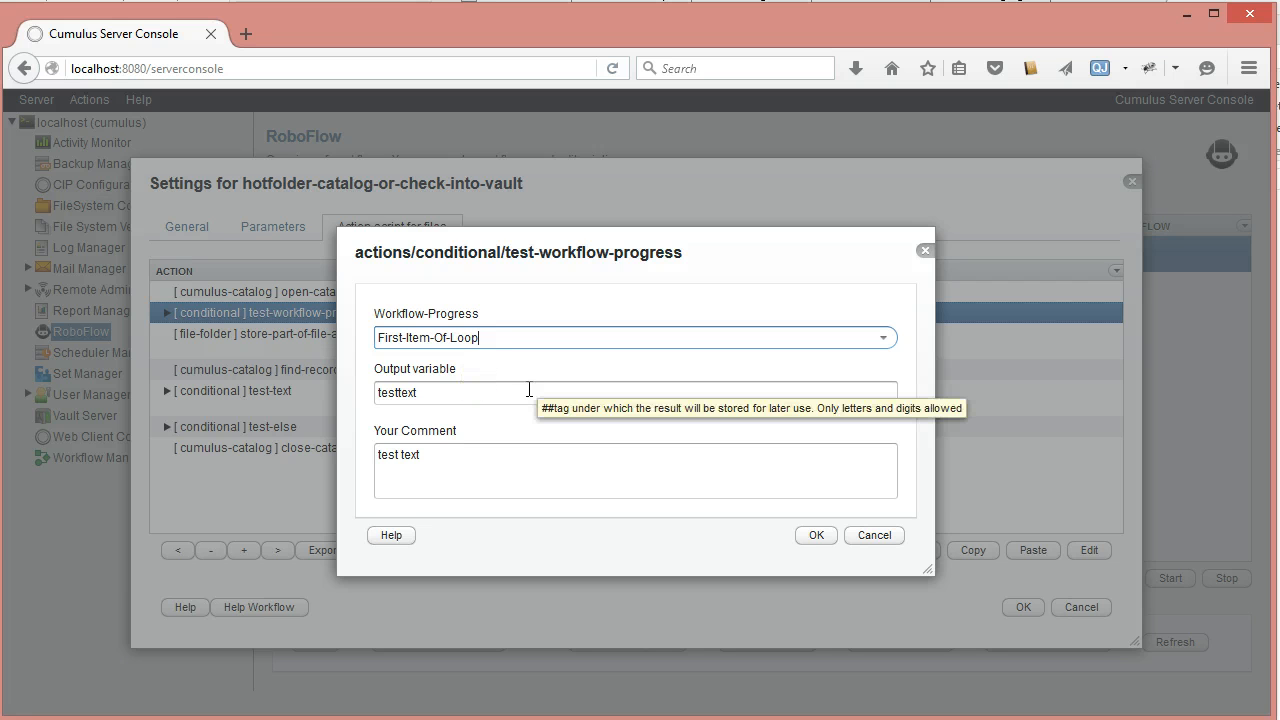
double_click(457, 395)
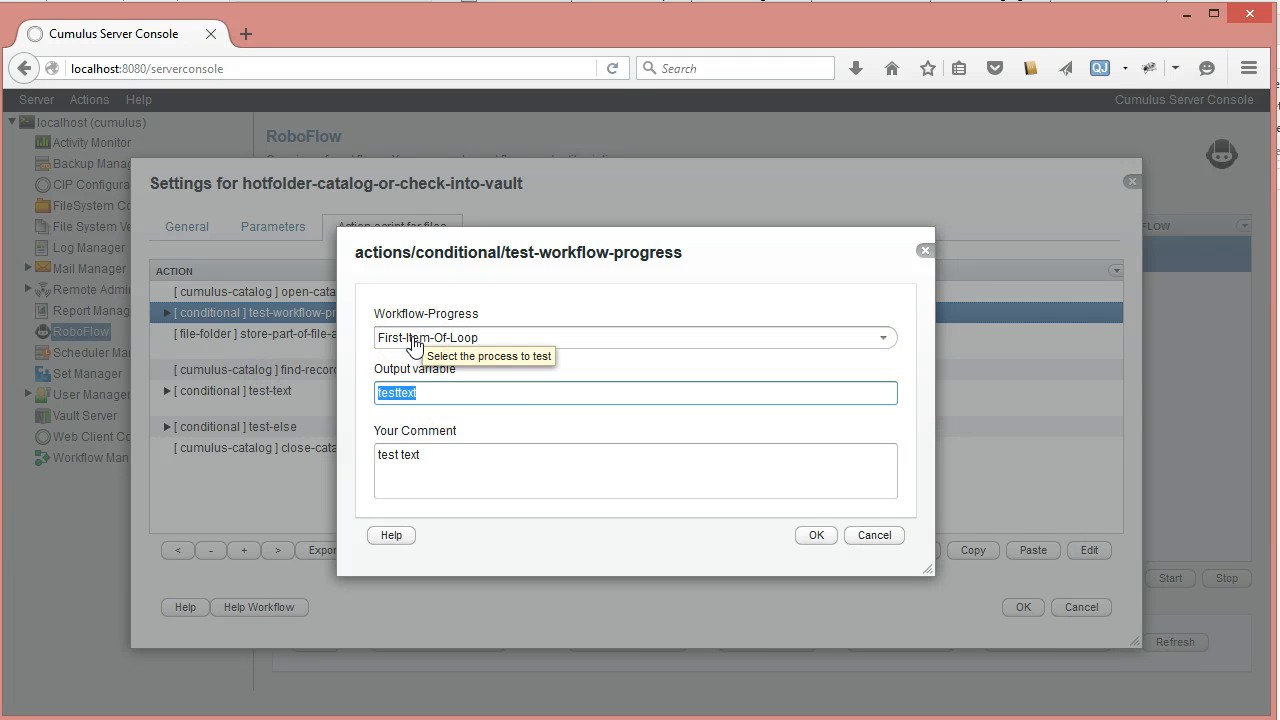
text(test-item-of-loop)
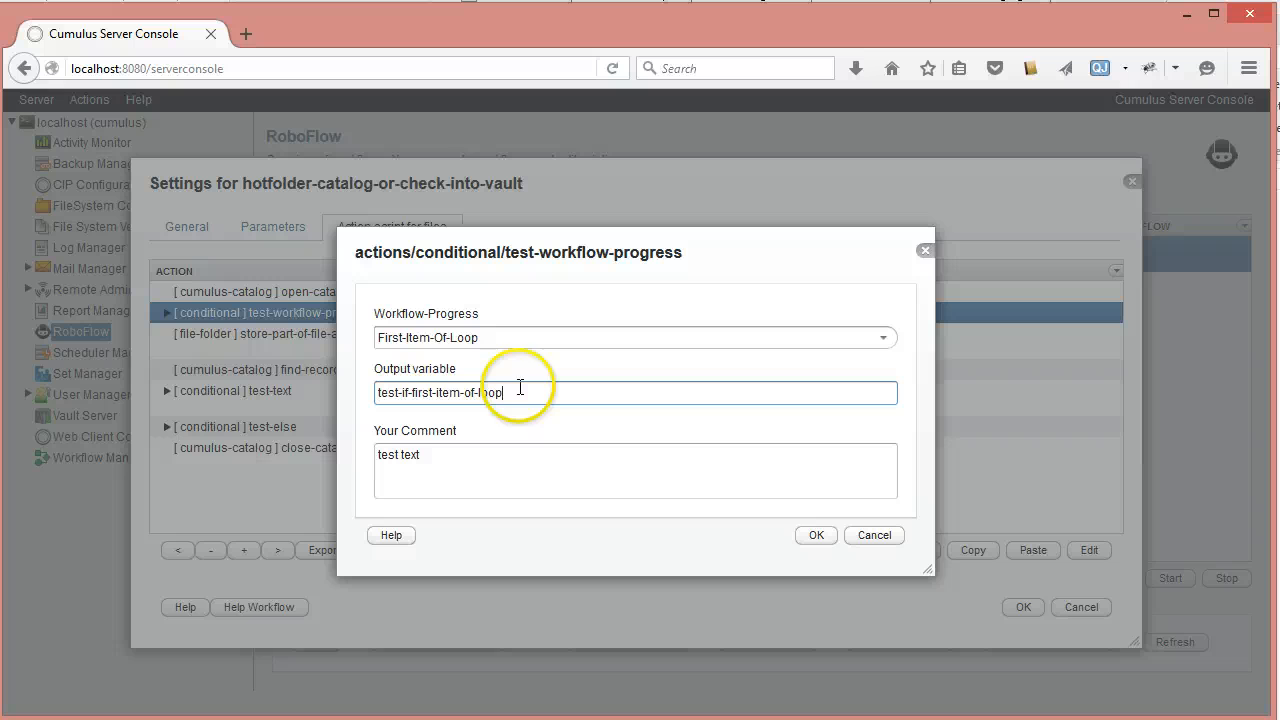
drag(518, 392, 254, 352)
key(ctrl+c)
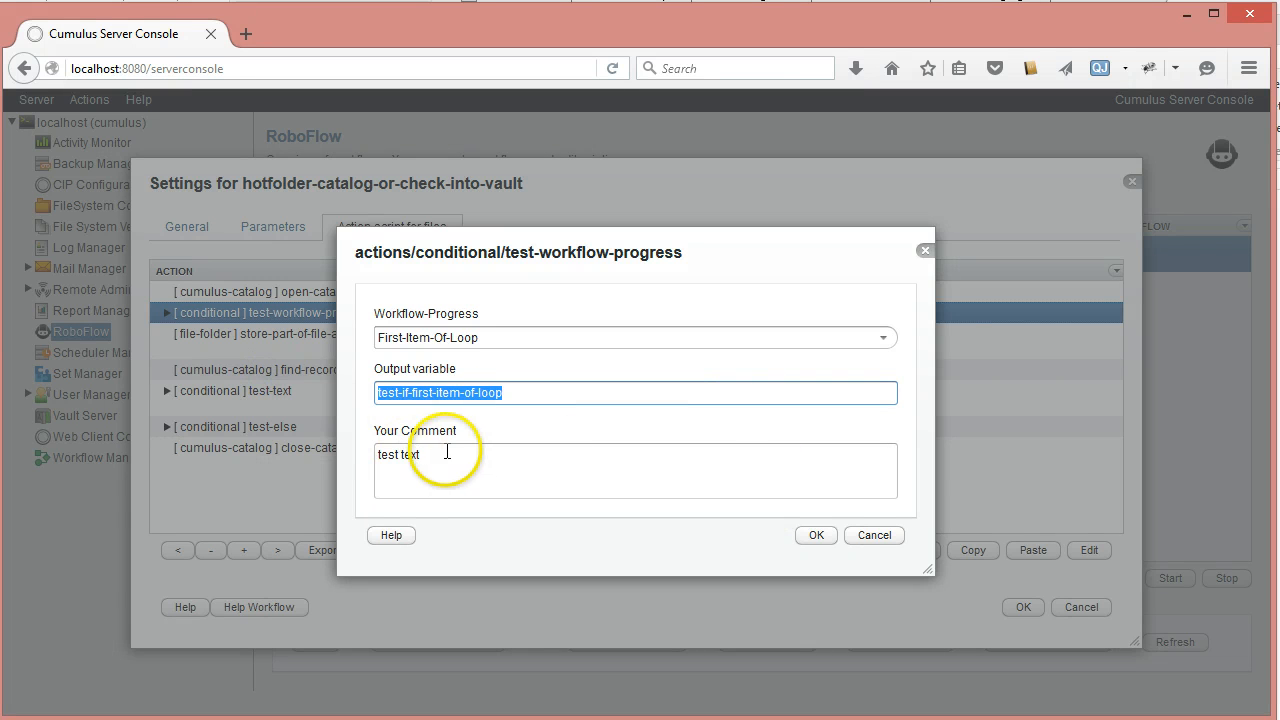
drag(449, 452, 374, 518)
key(ctrl+v)
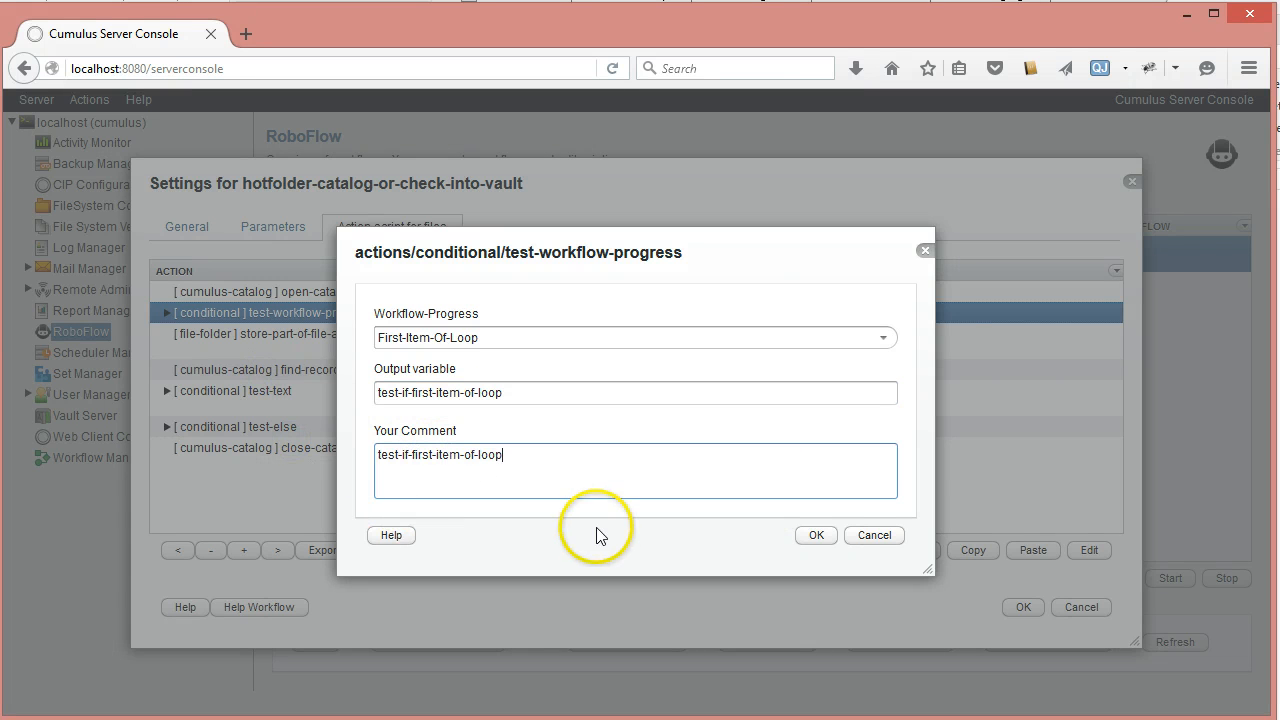
click(812, 535)
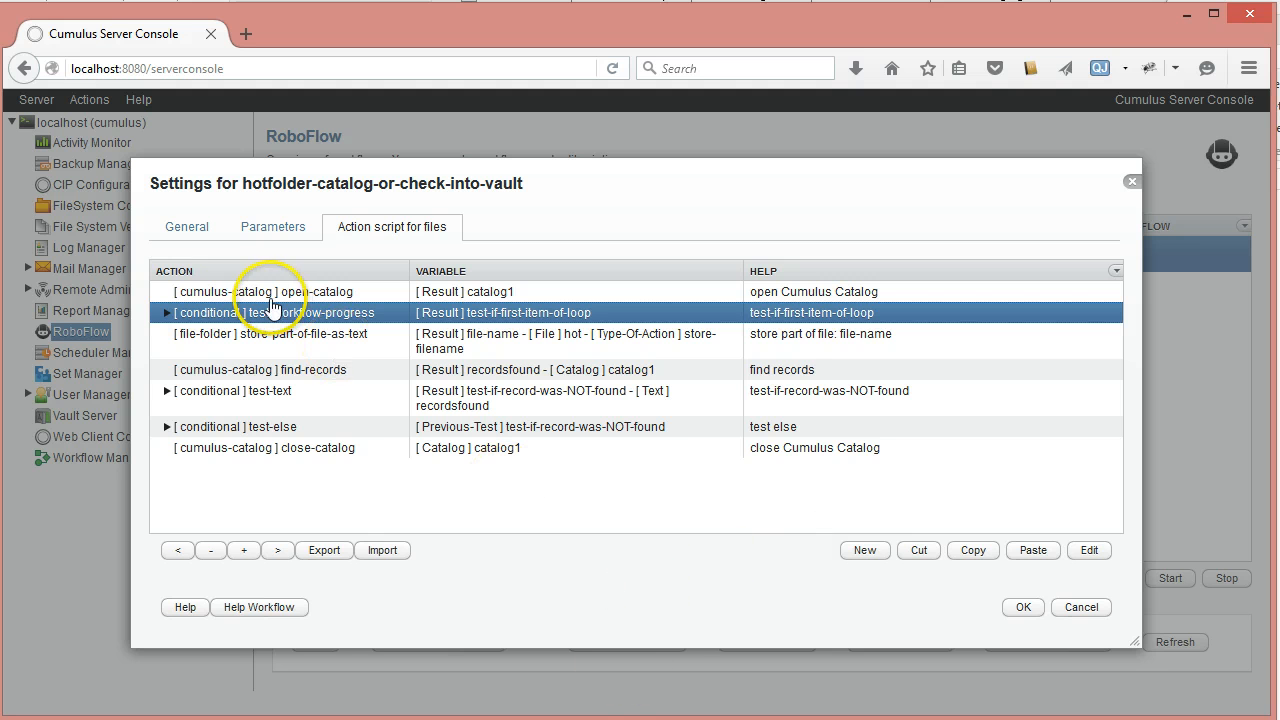
Move the open-catalog action inside the test-if-first-item-of-loop conditional.
click(167, 312)
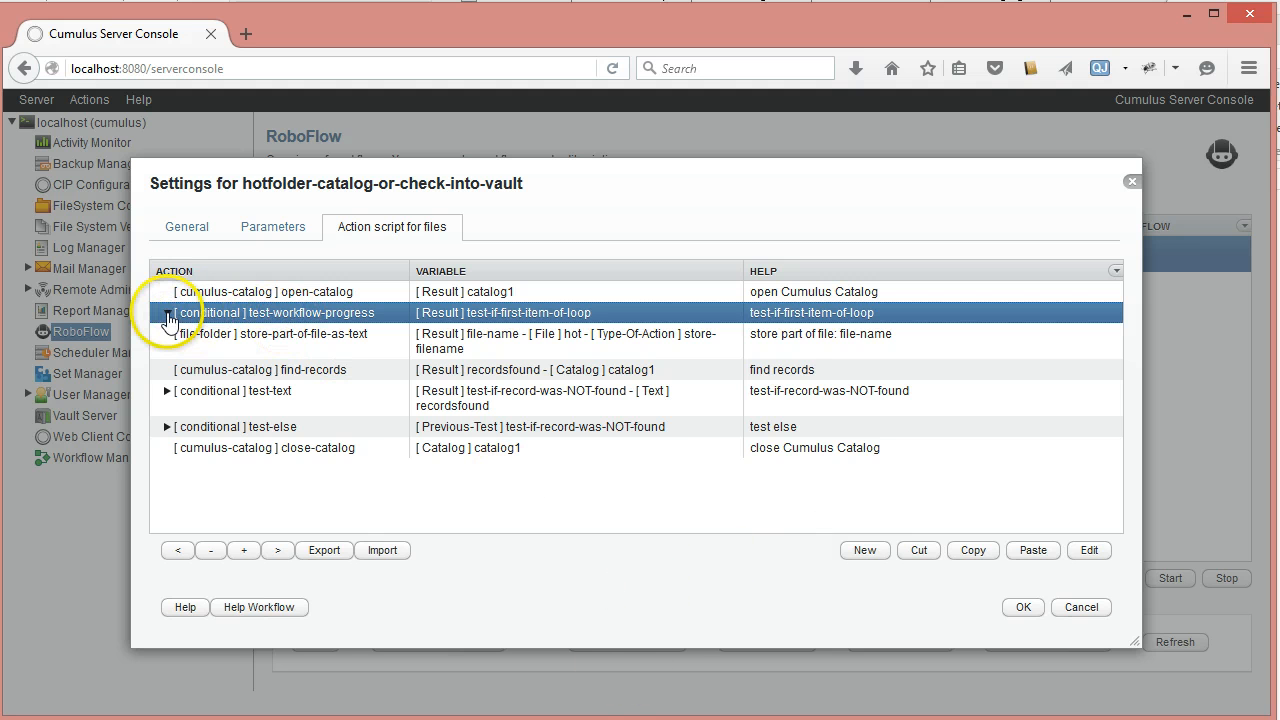
click(305, 292)
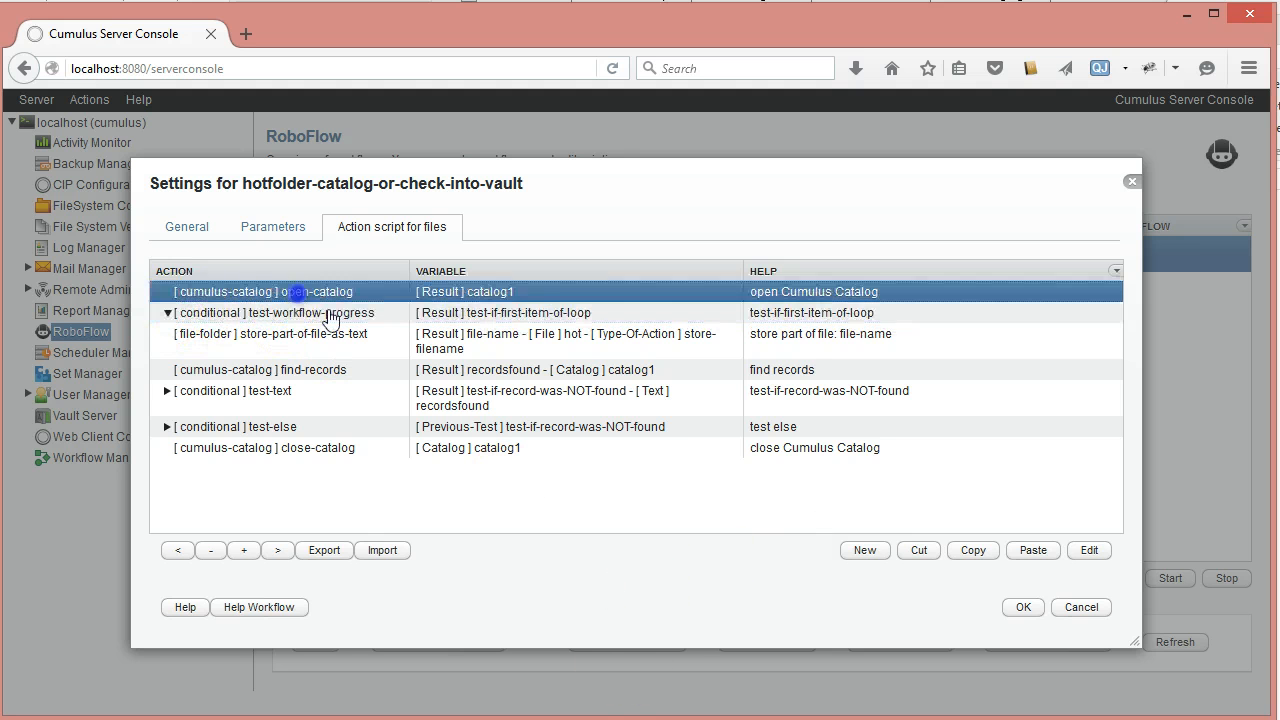
click(920, 552)
click(349, 291)
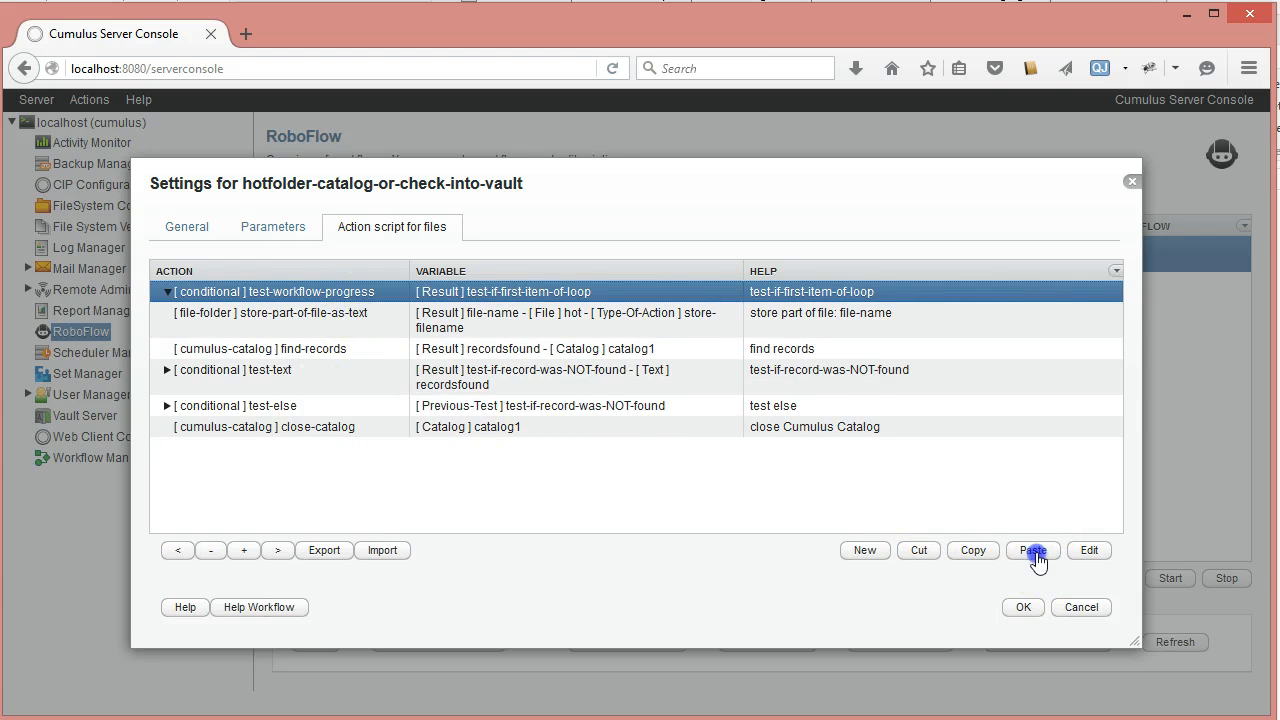
click(1033, 550)
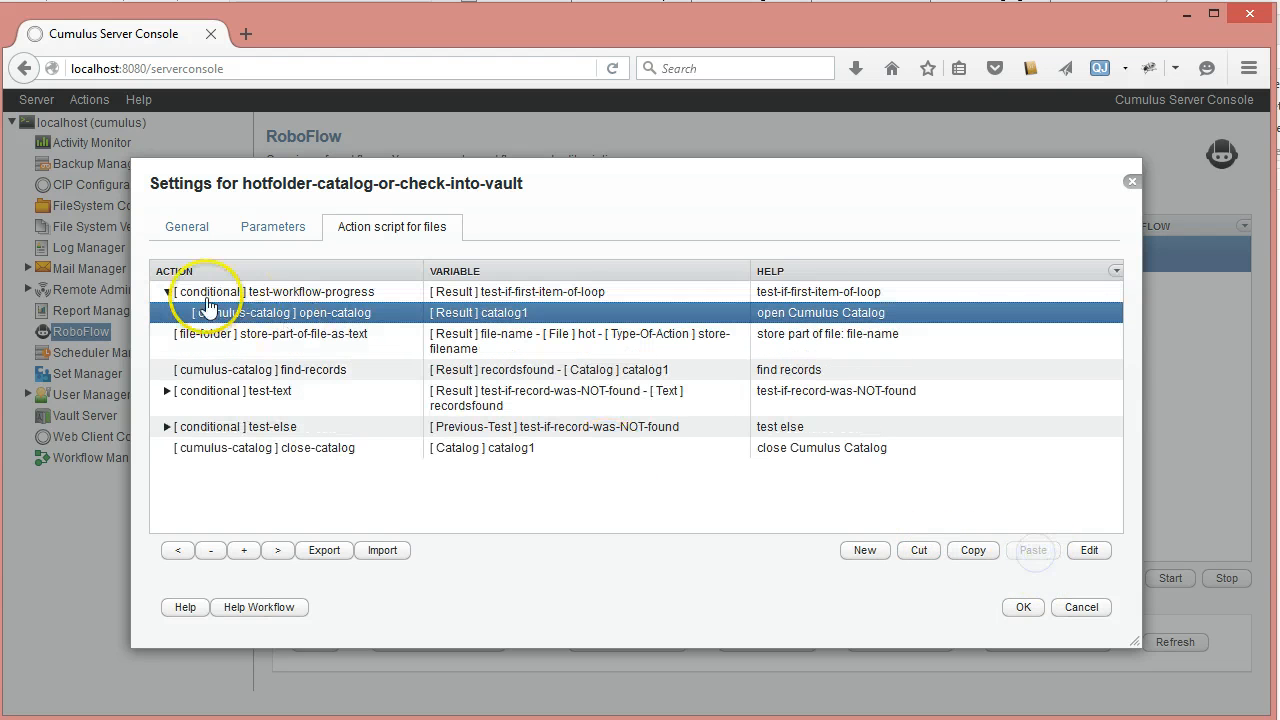
Add a new test-workflow-progress action from the conditional category directly after the test-else action.
click(265, 450)
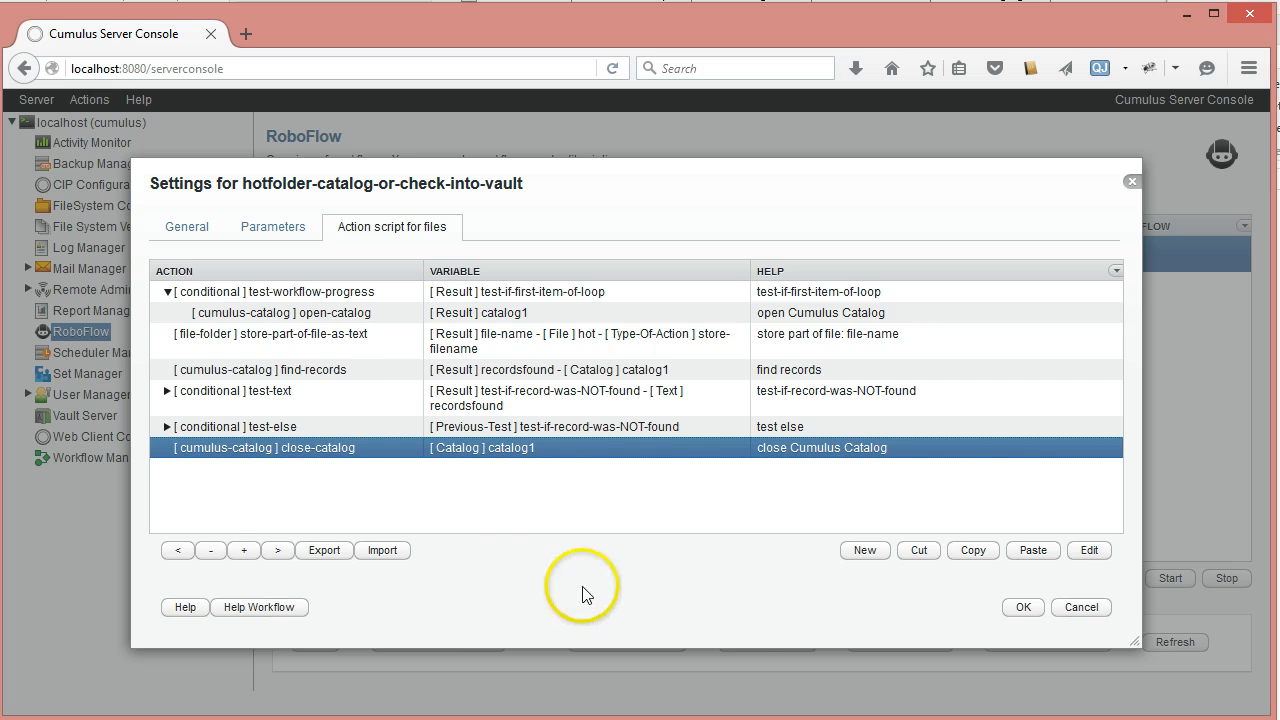
click(322, 428)
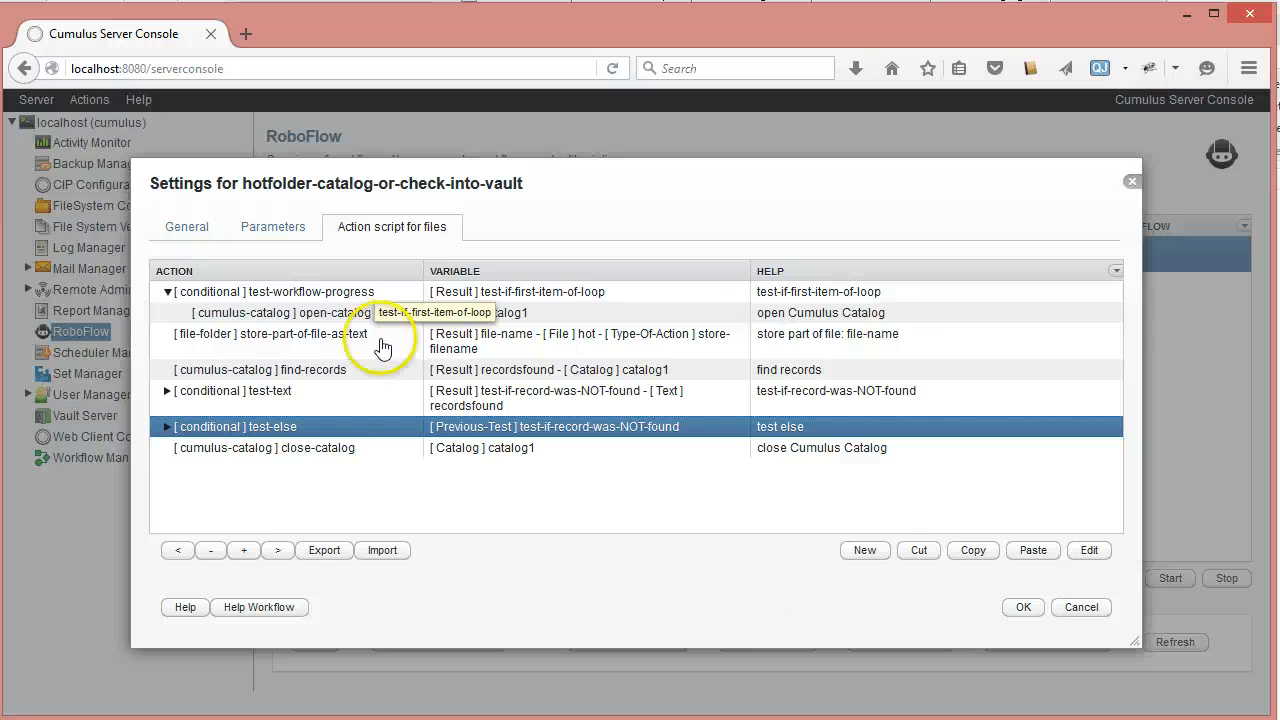
click(865, 550)
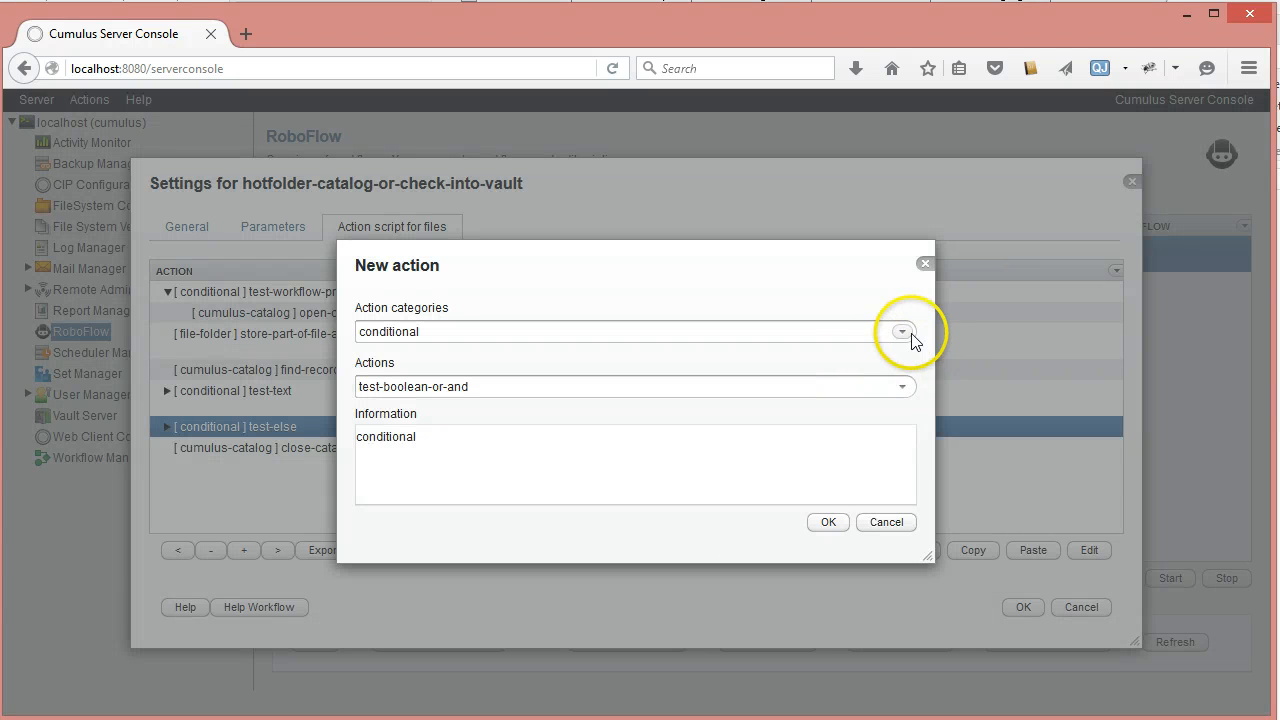
click(902, 387)
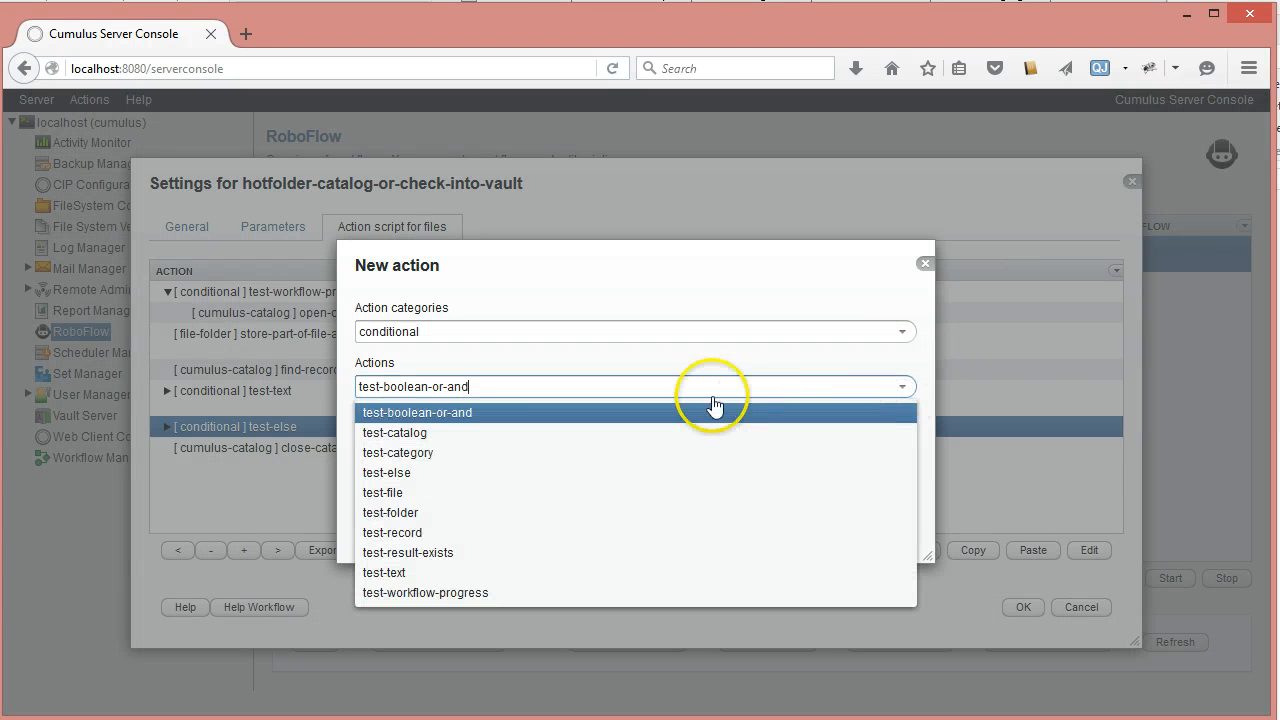
click(443, 593)
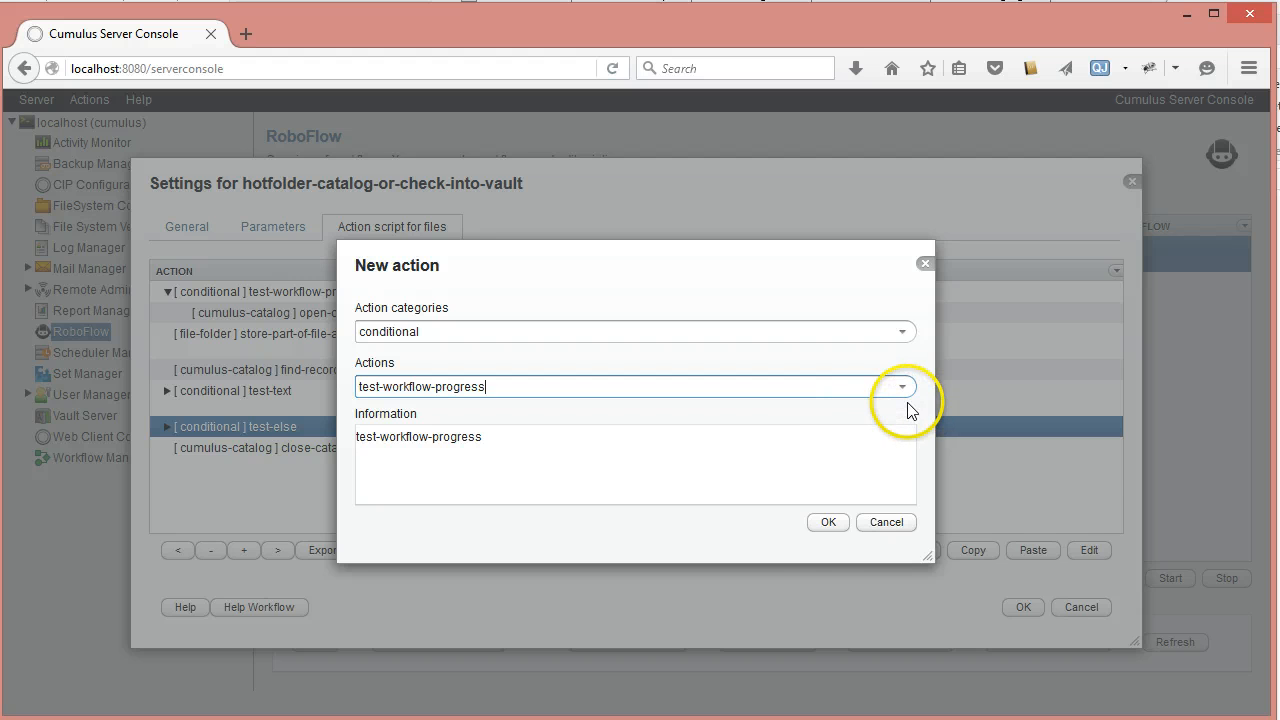
click(828, 522)
Set the new test's Workflow-Progress to Last-Item-Of-Loop, with test-if-last-item-of-loop as both its output variable and comment.
click(876, 340)
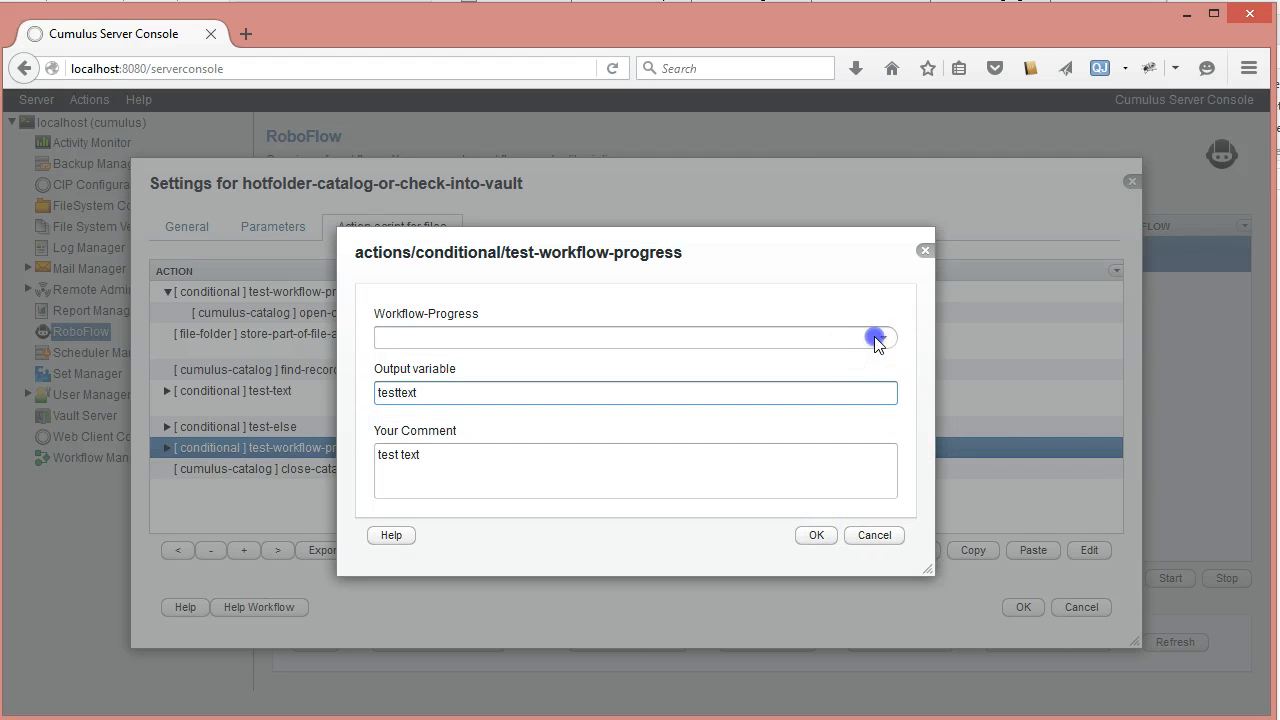
click(450, 407)
click(287, 392)
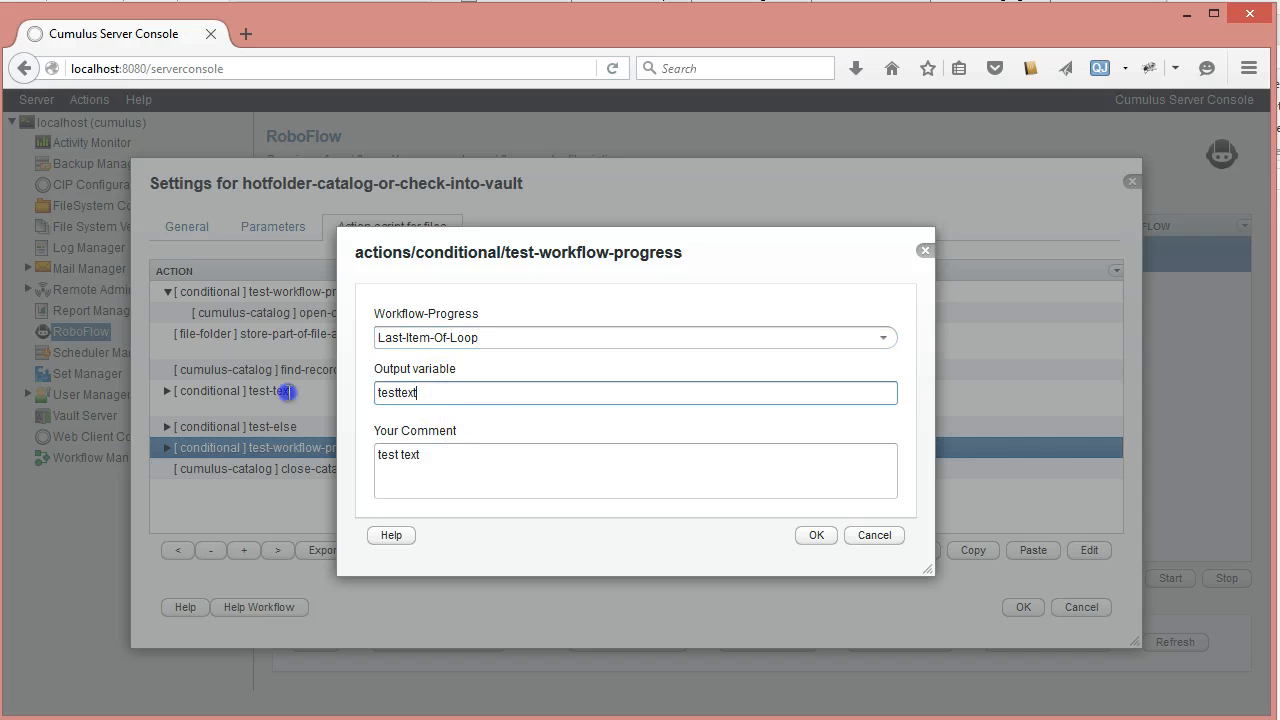
key(ctrl+a)
key(ctrl+v)
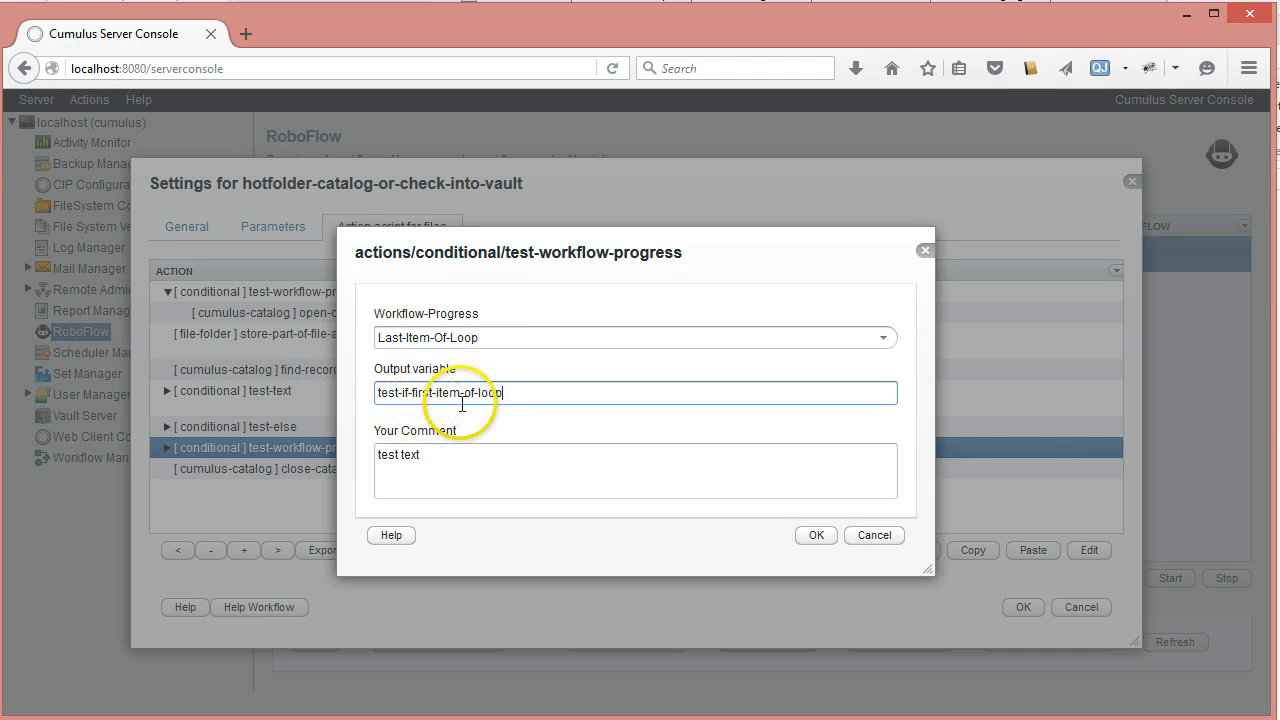
click(434, 392)
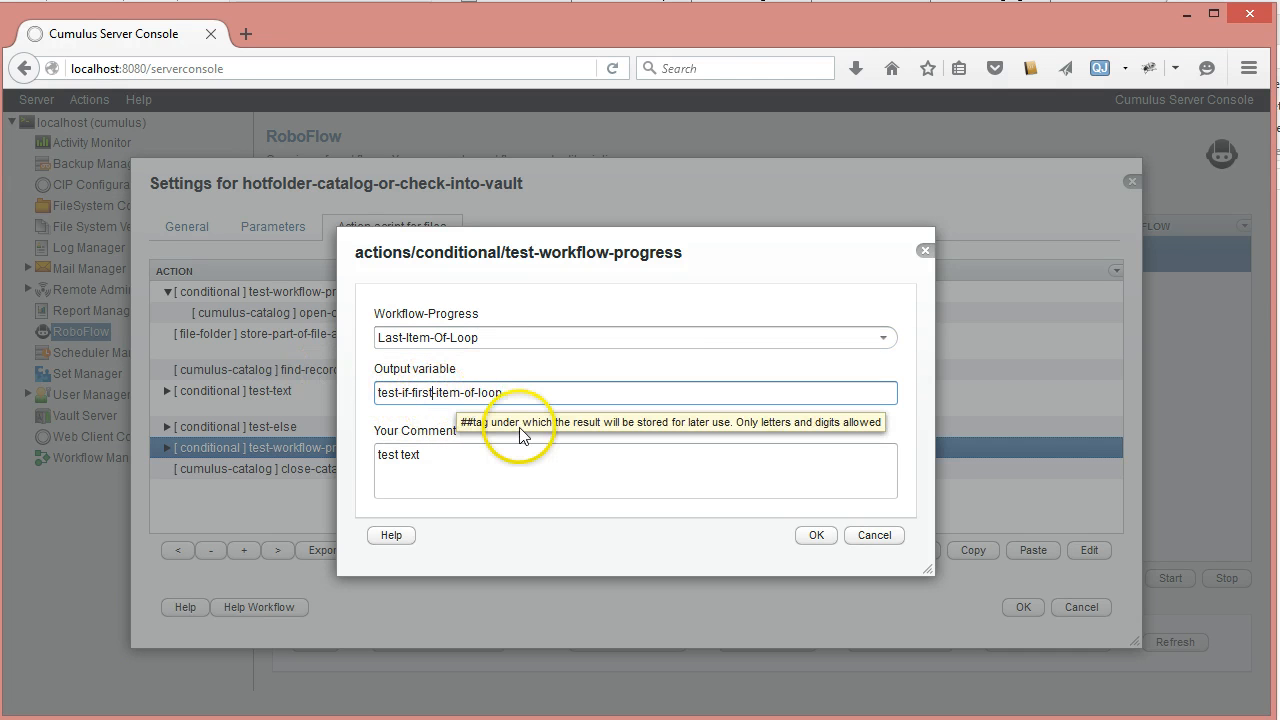
key(BackSpace)
key(BackSpace)
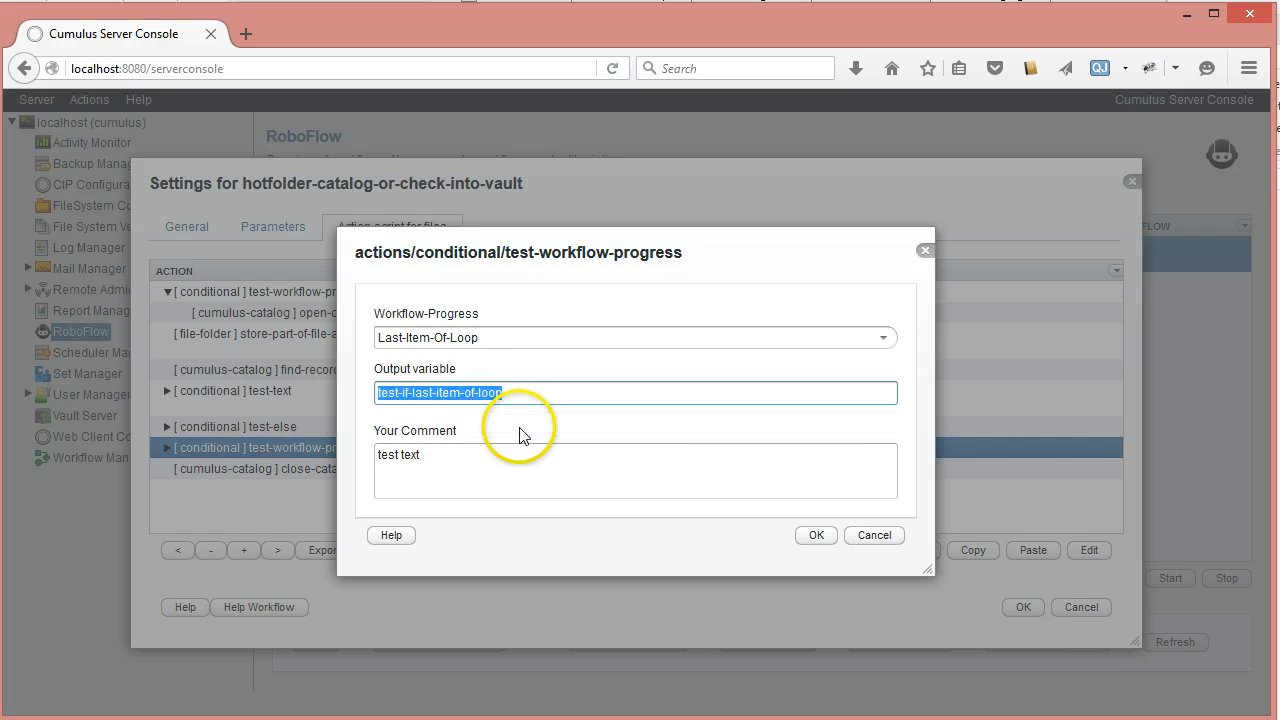
drag(451, 457, 329, 486)
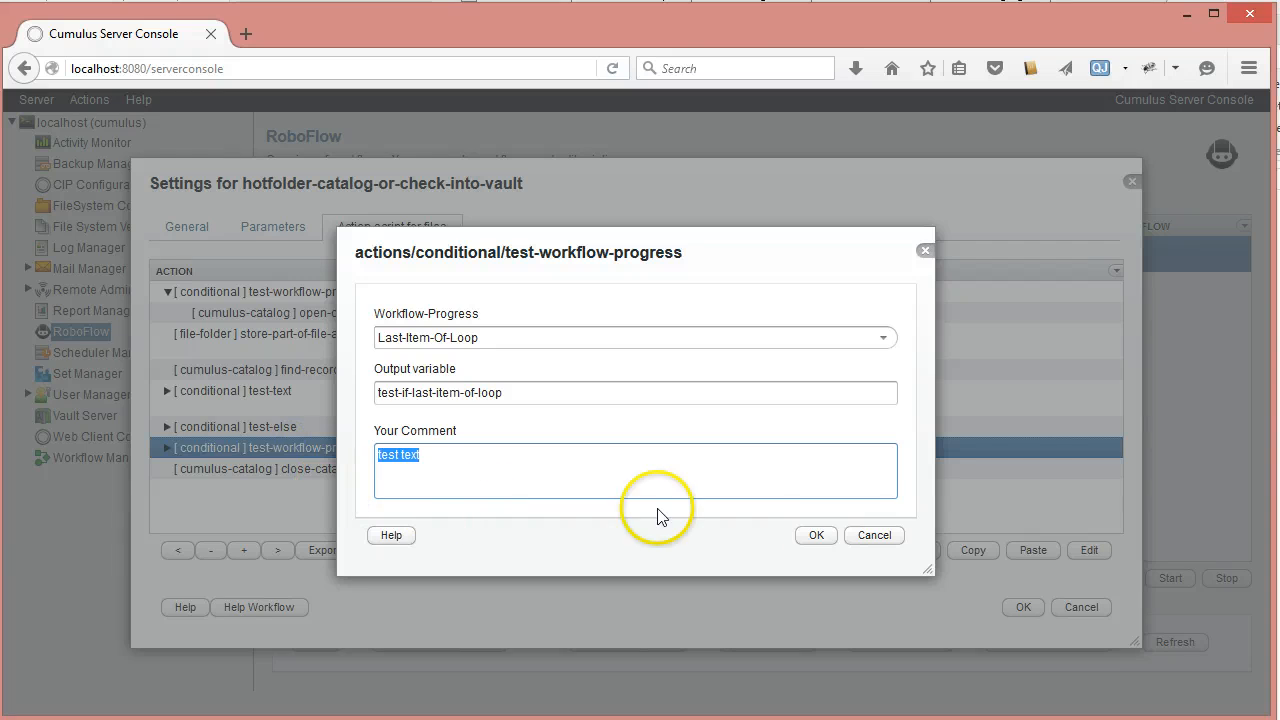
key(ctrl+v)
click(812, 536)
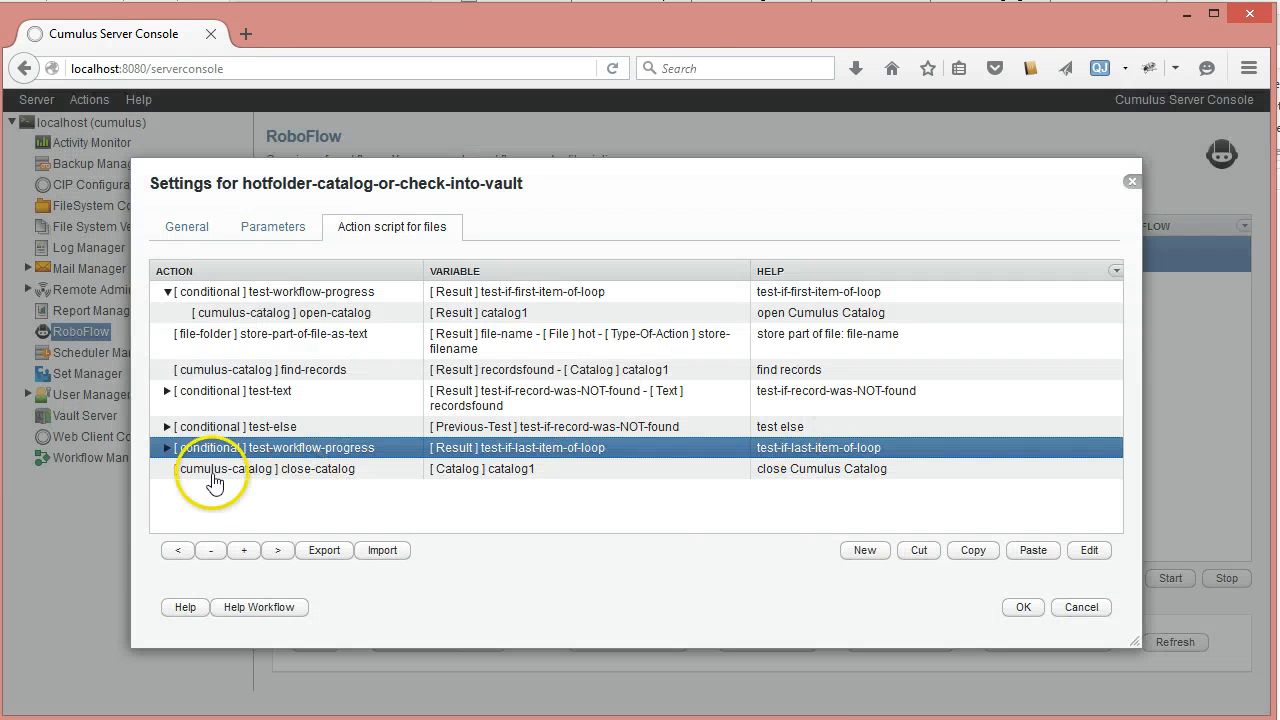
Move the close-catalog action inside the test-if-last-item-of-loop conditional and save the workflow.
click(167, 451)
click(228, 472)
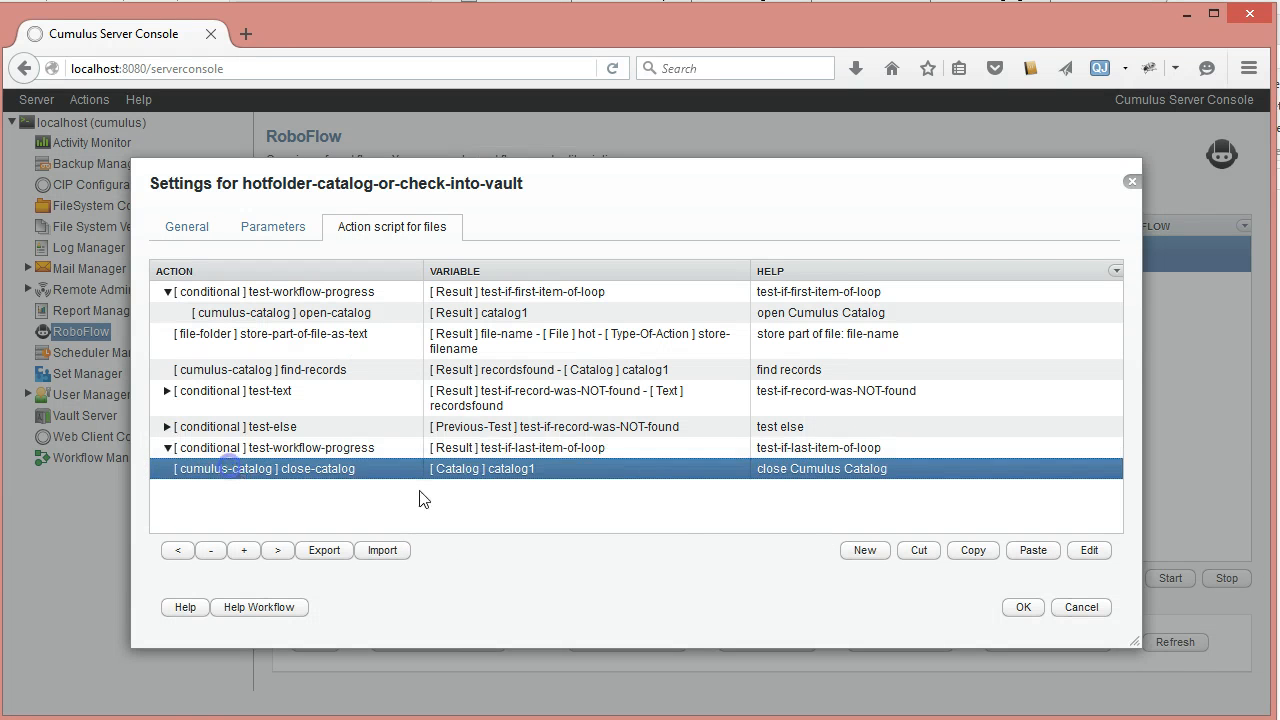
click(919, 552)
click(266, 452)
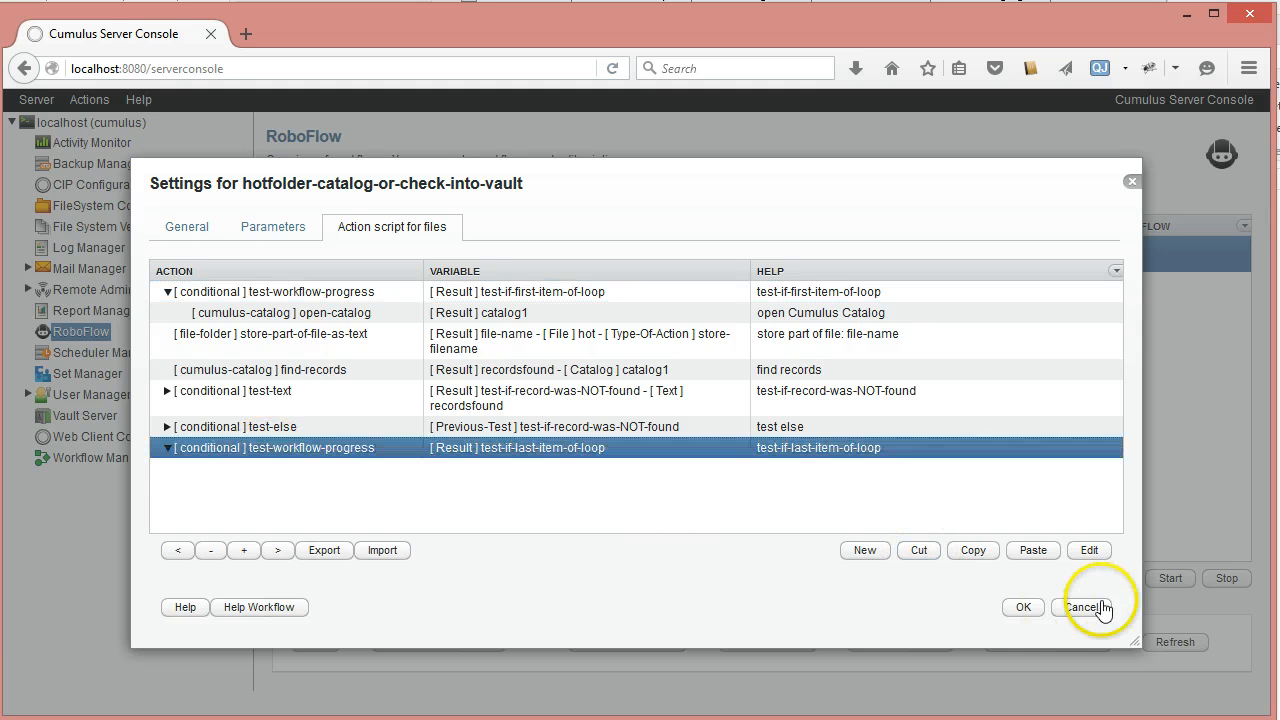
click(1033, 550)
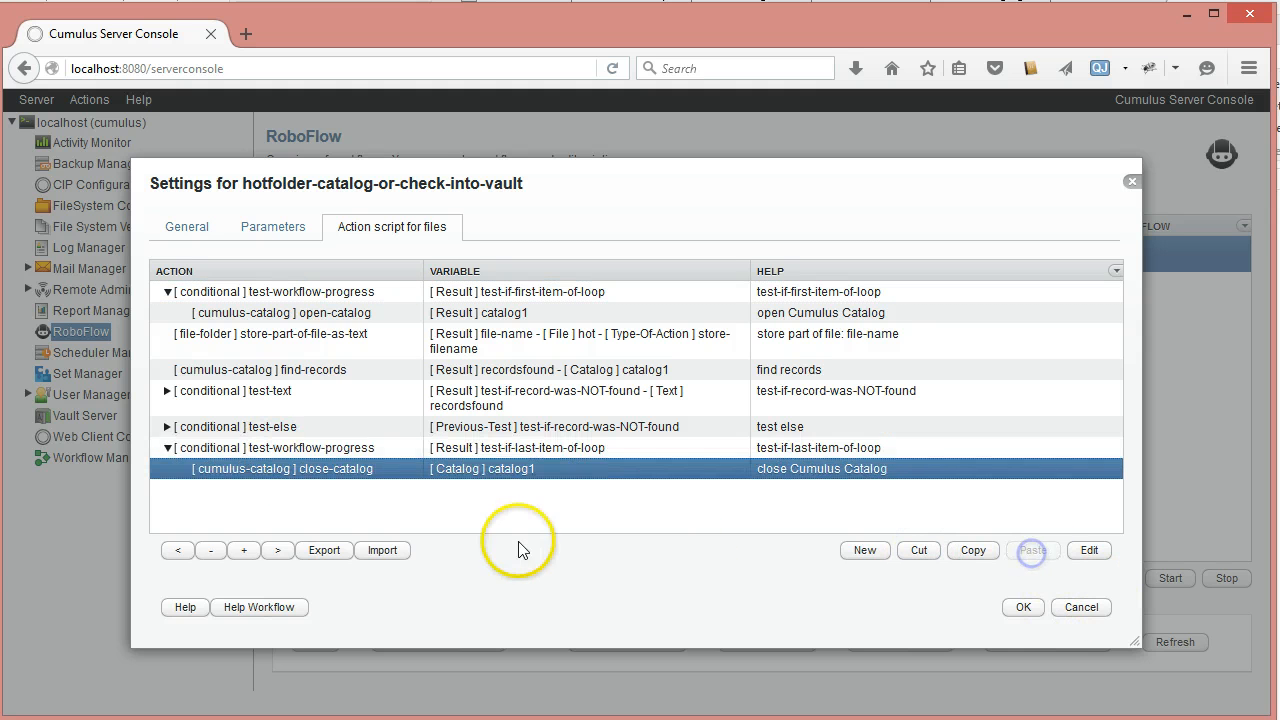
click(1021, 607)
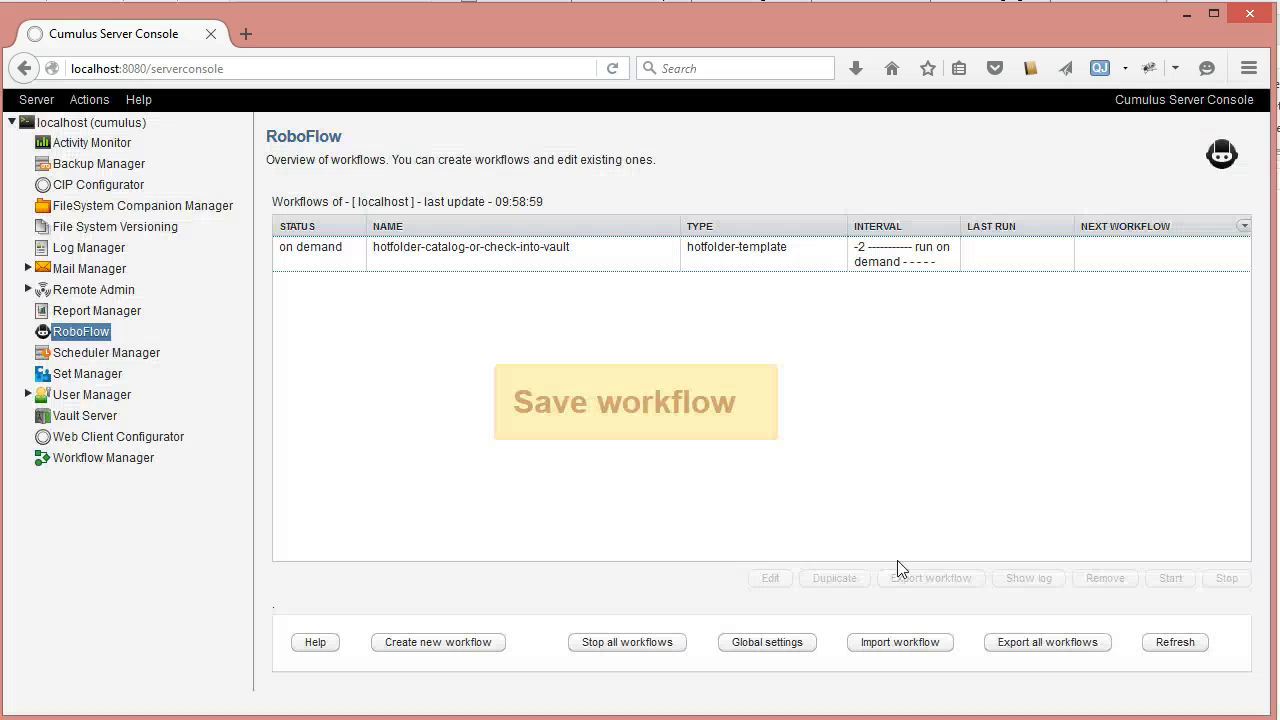
Reopen the hotfolder-catalog-or-check-into-vault workflow and review its parameters and the open-catalog action nested in the first-item test.
double_click(530, 255)
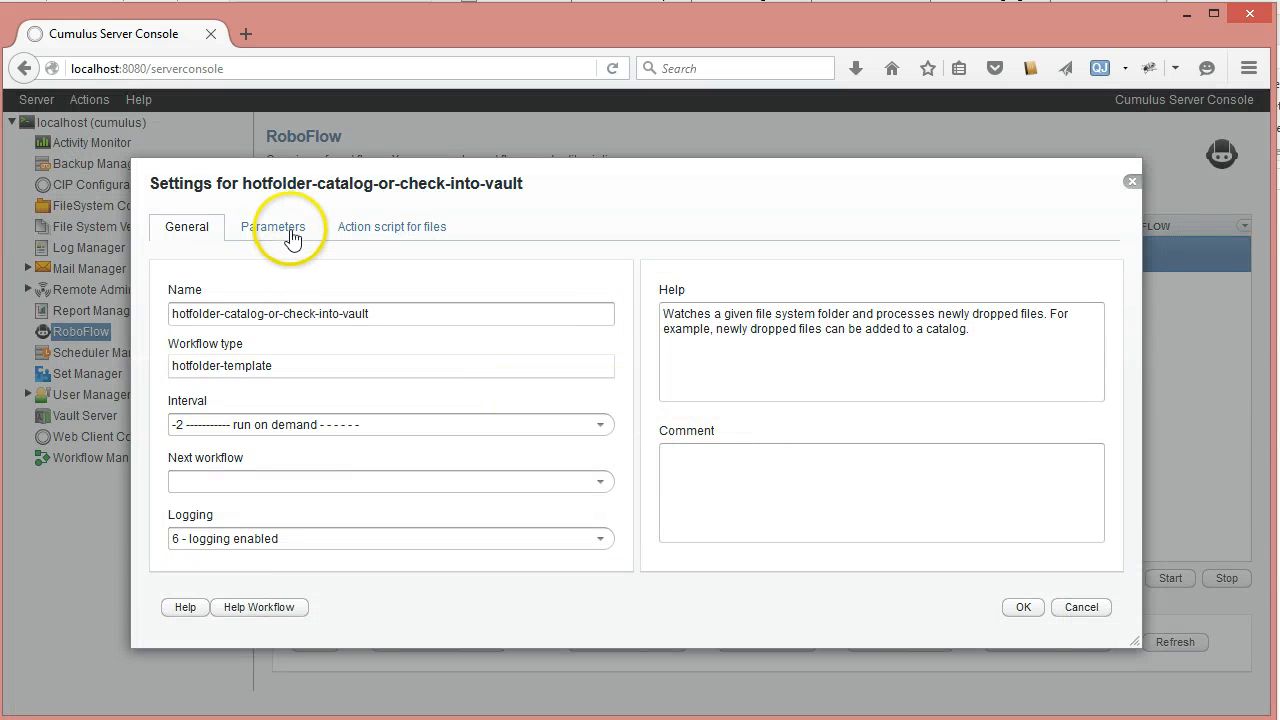
click(276, 236)
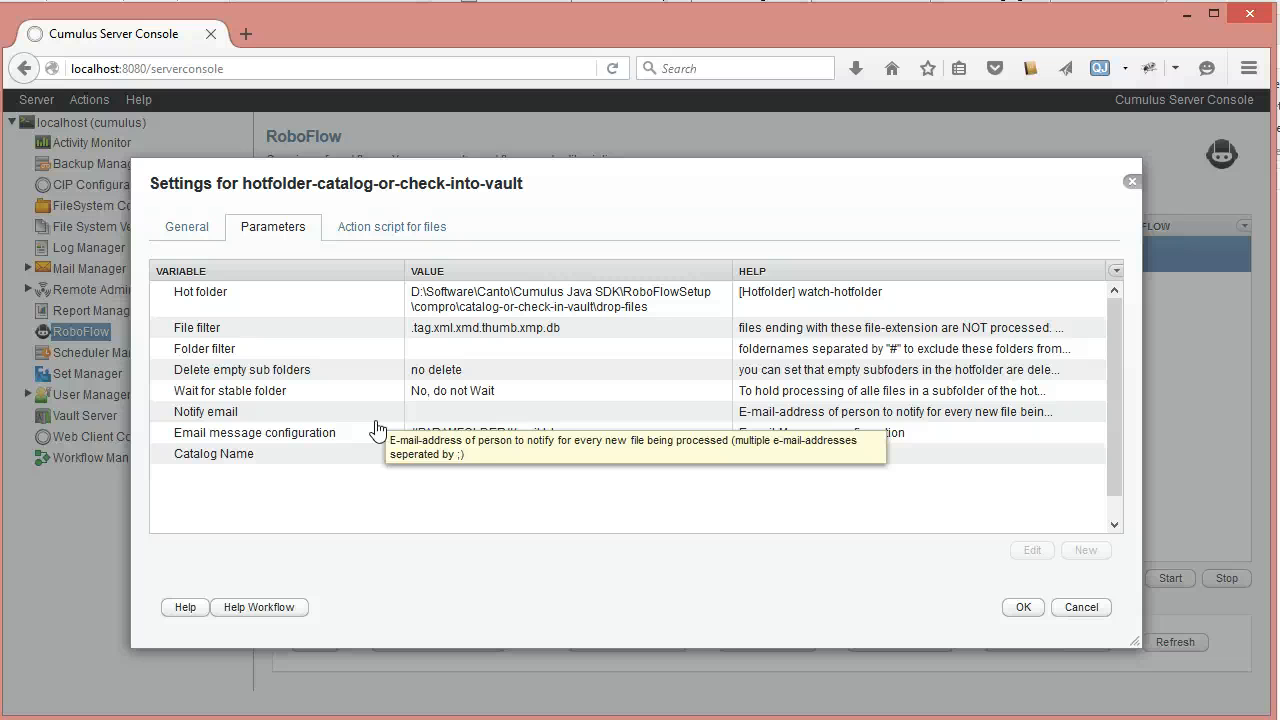
click(372, 228)
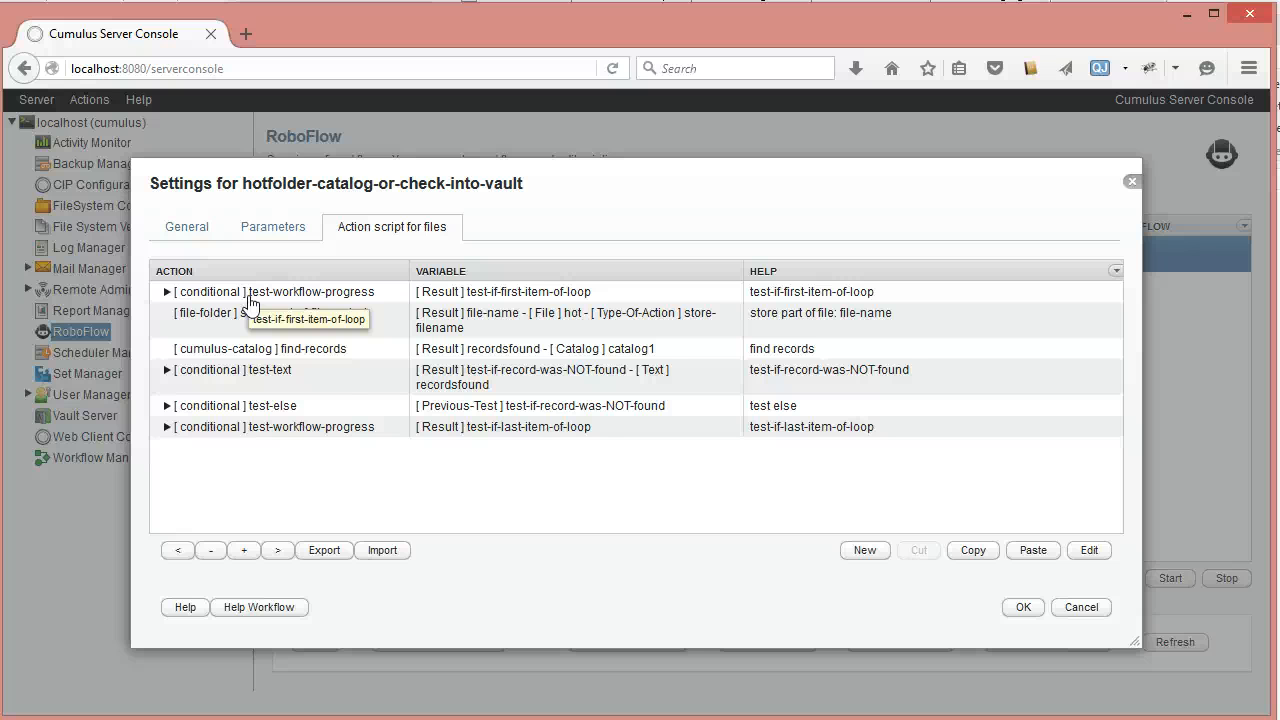
click(167, 291)
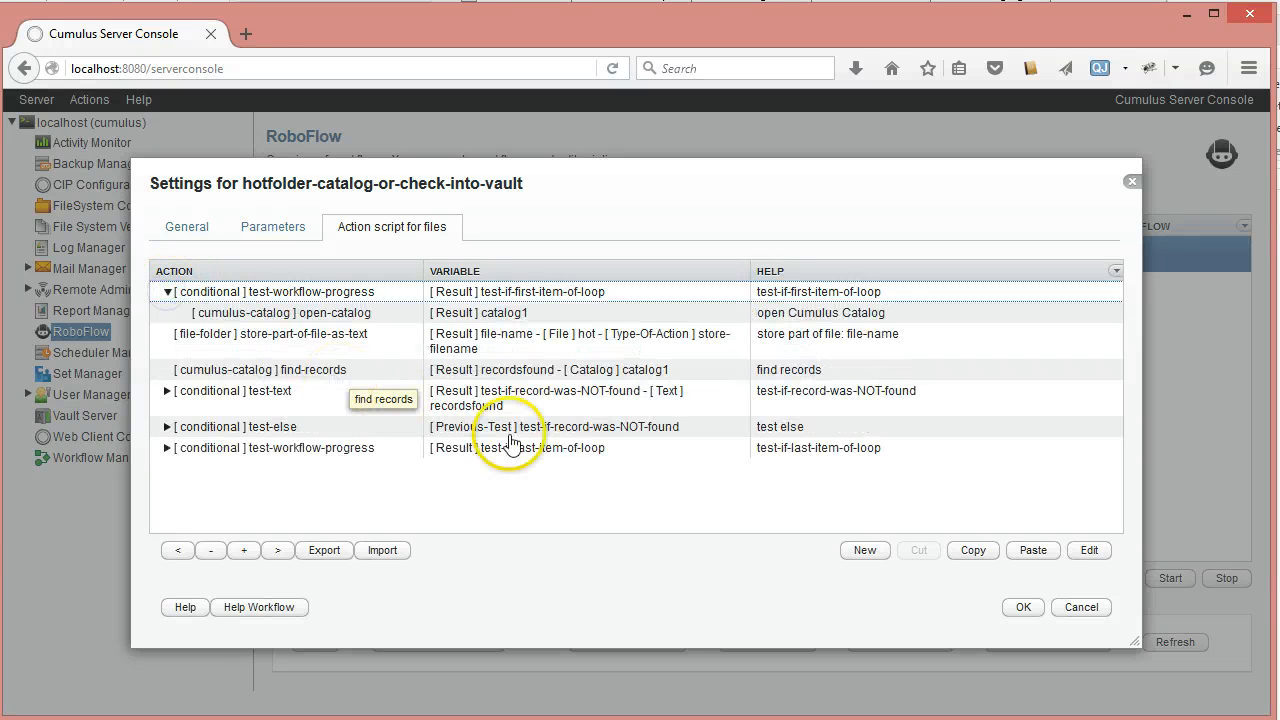
click(360, 313)
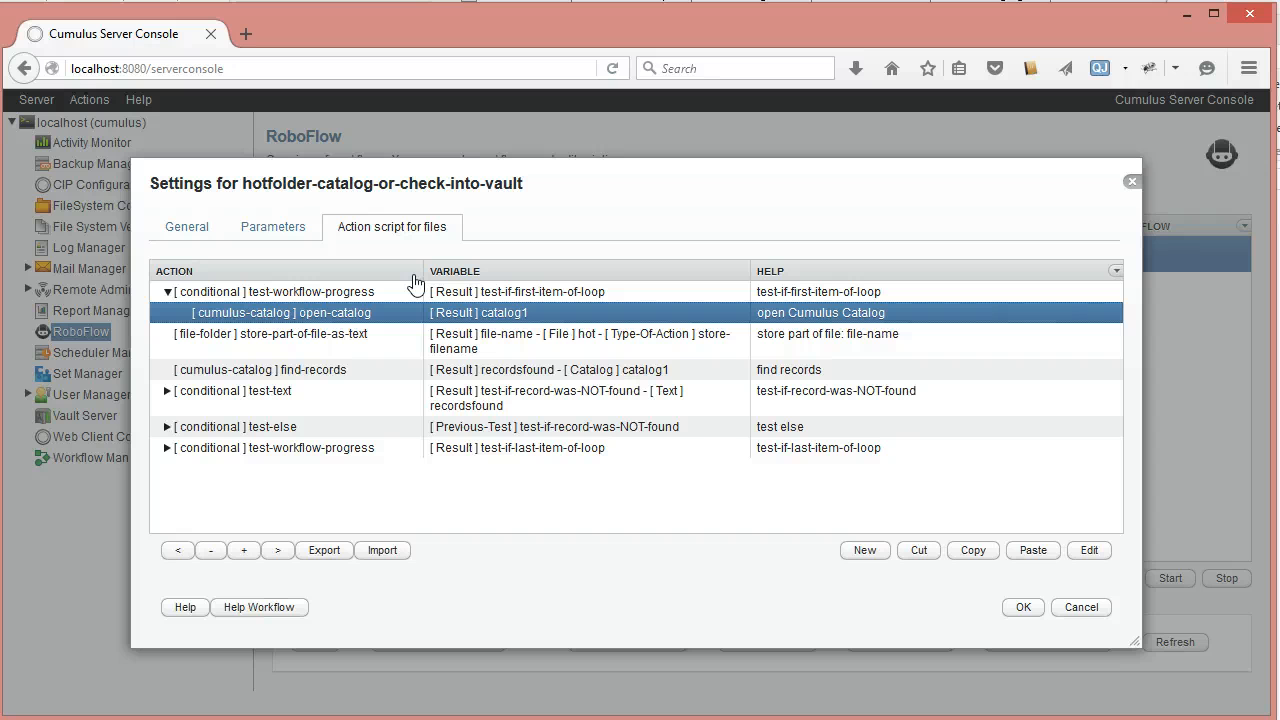
click(280, 232)
click(375, 228)
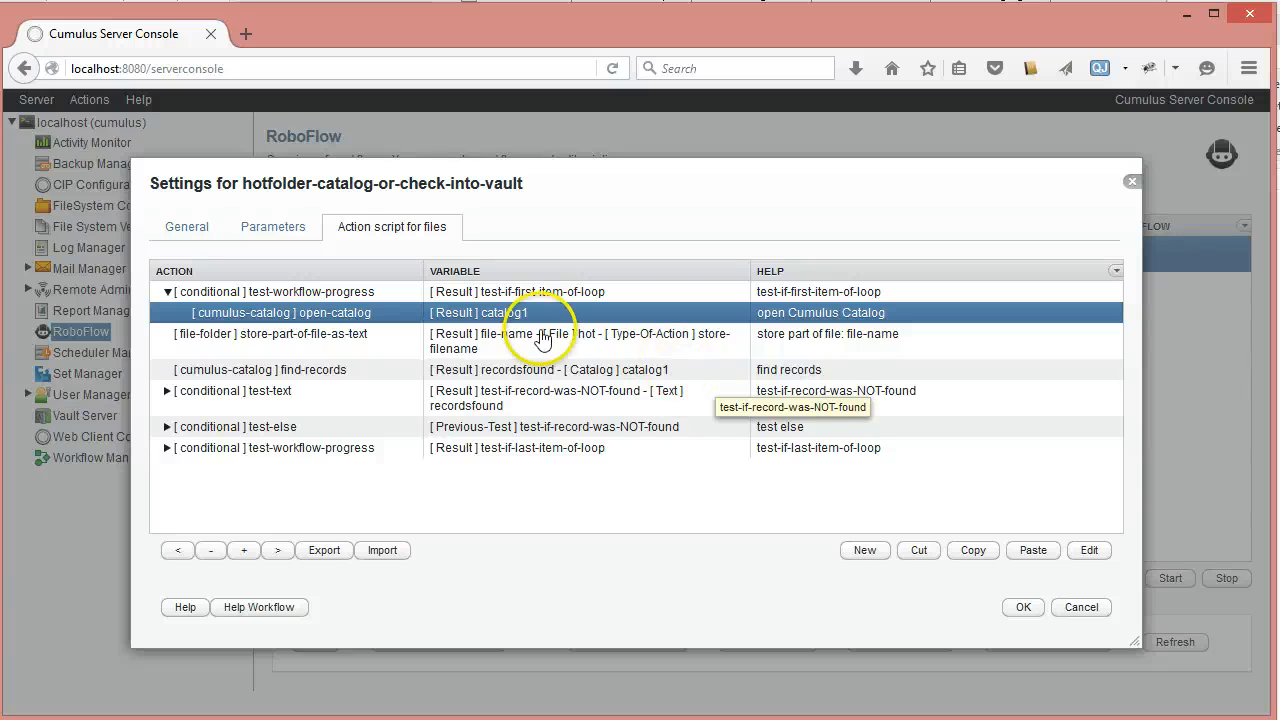
click(167, 292)
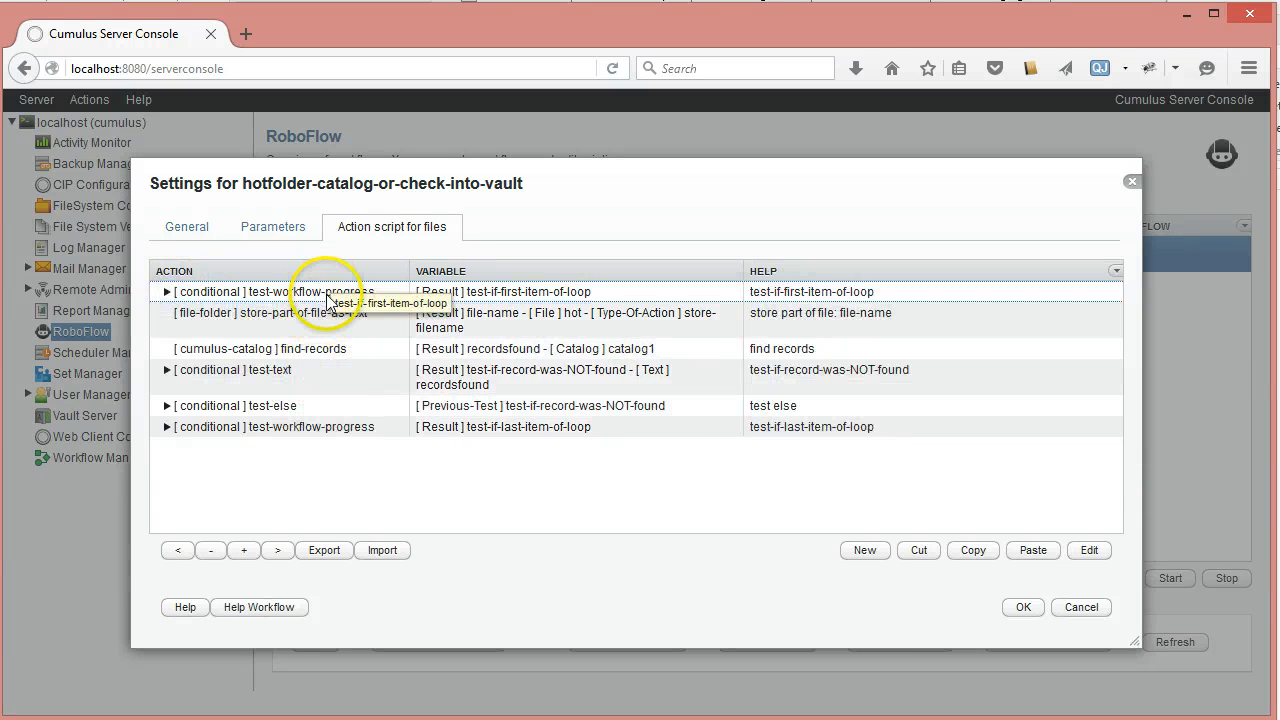
click(322, 296)
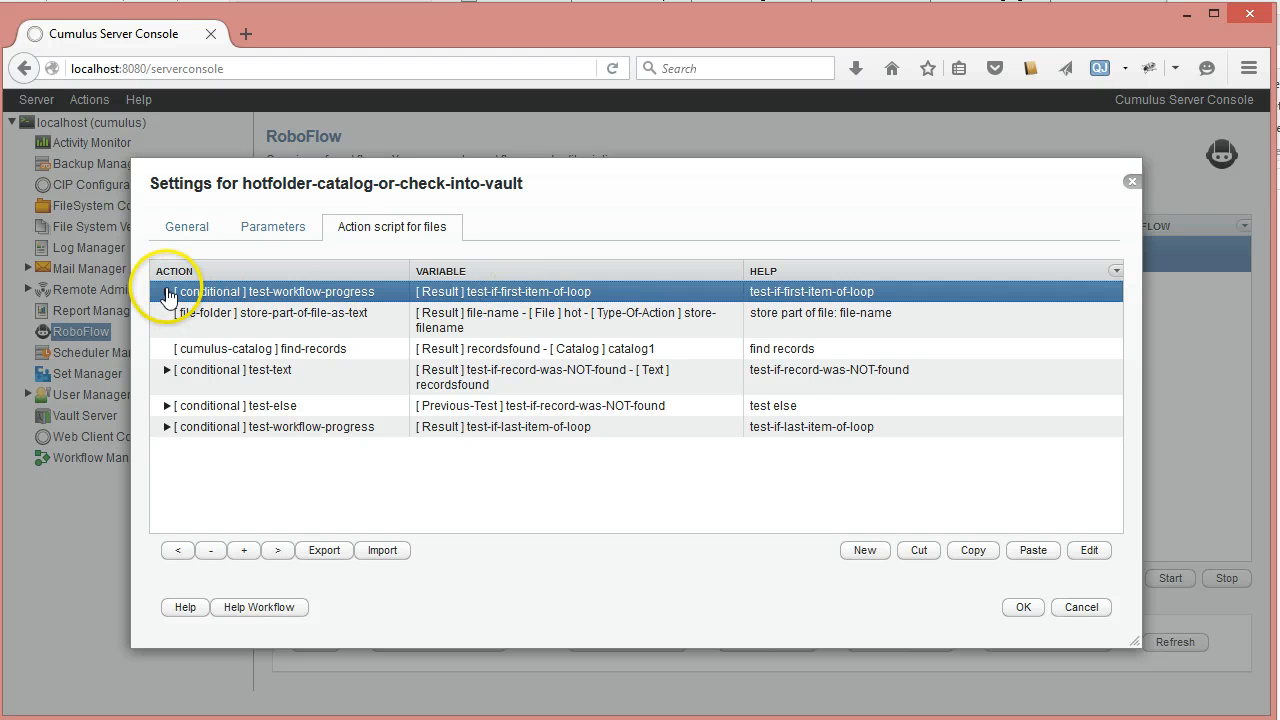
click(167, 292)
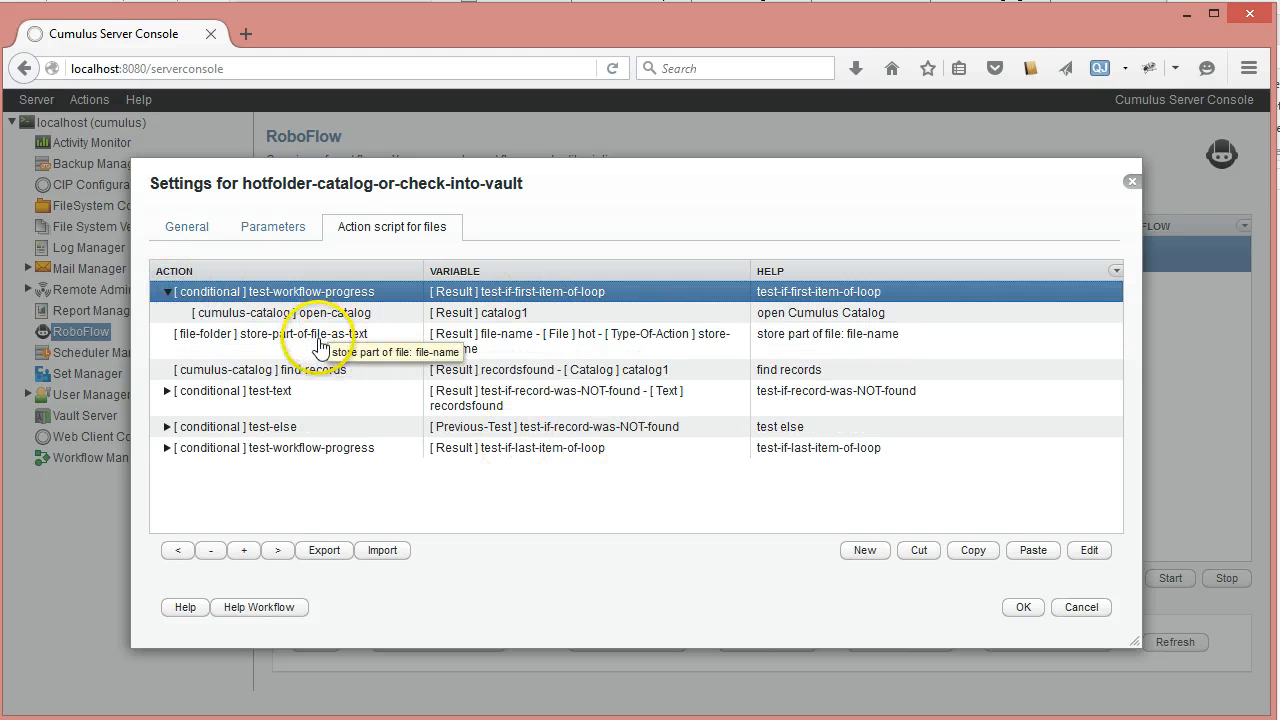
click(411, 320)
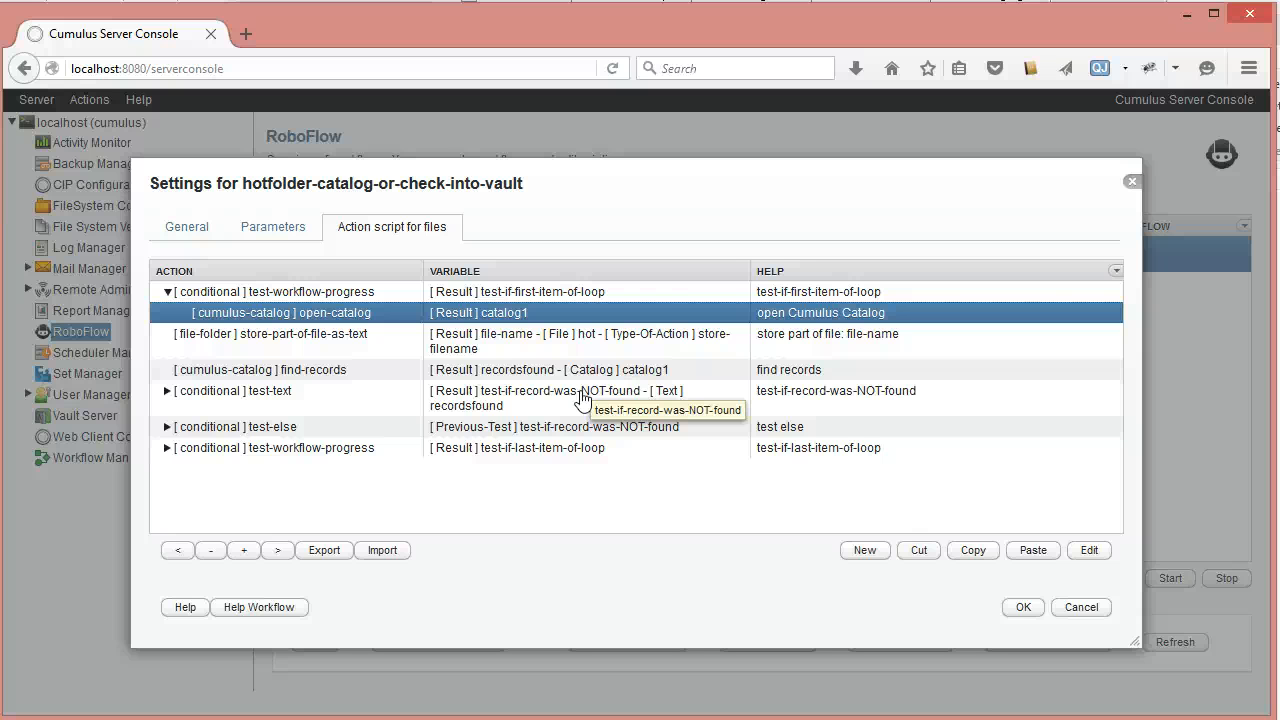
Set the open-catalog action's output variable to #GLOBAL#catalog1.
double_click(337, 314)
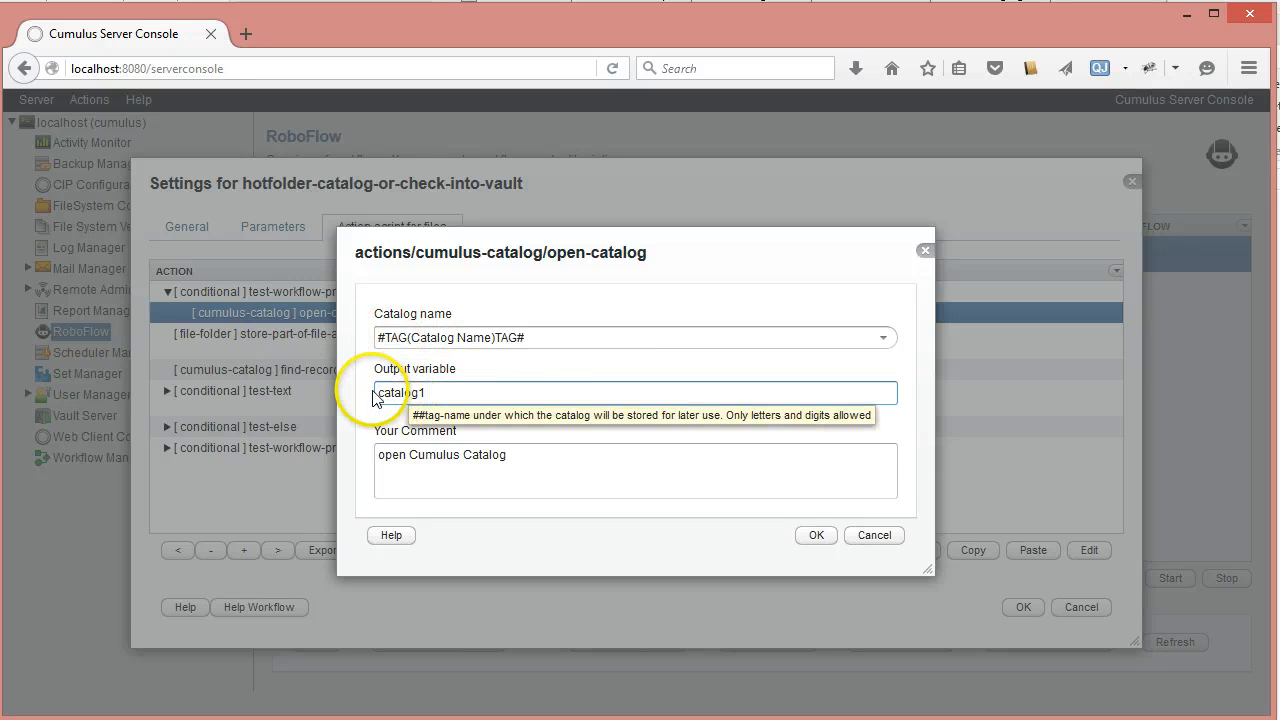
click(377, 394)
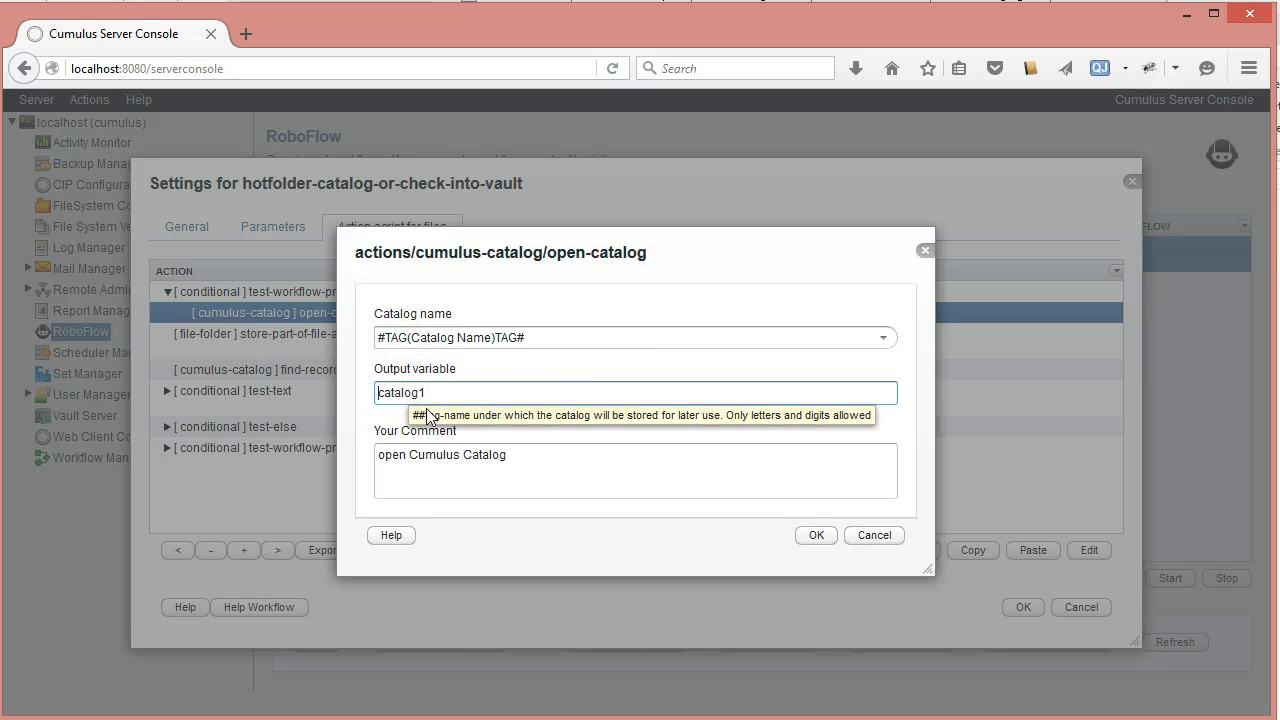
text(##)
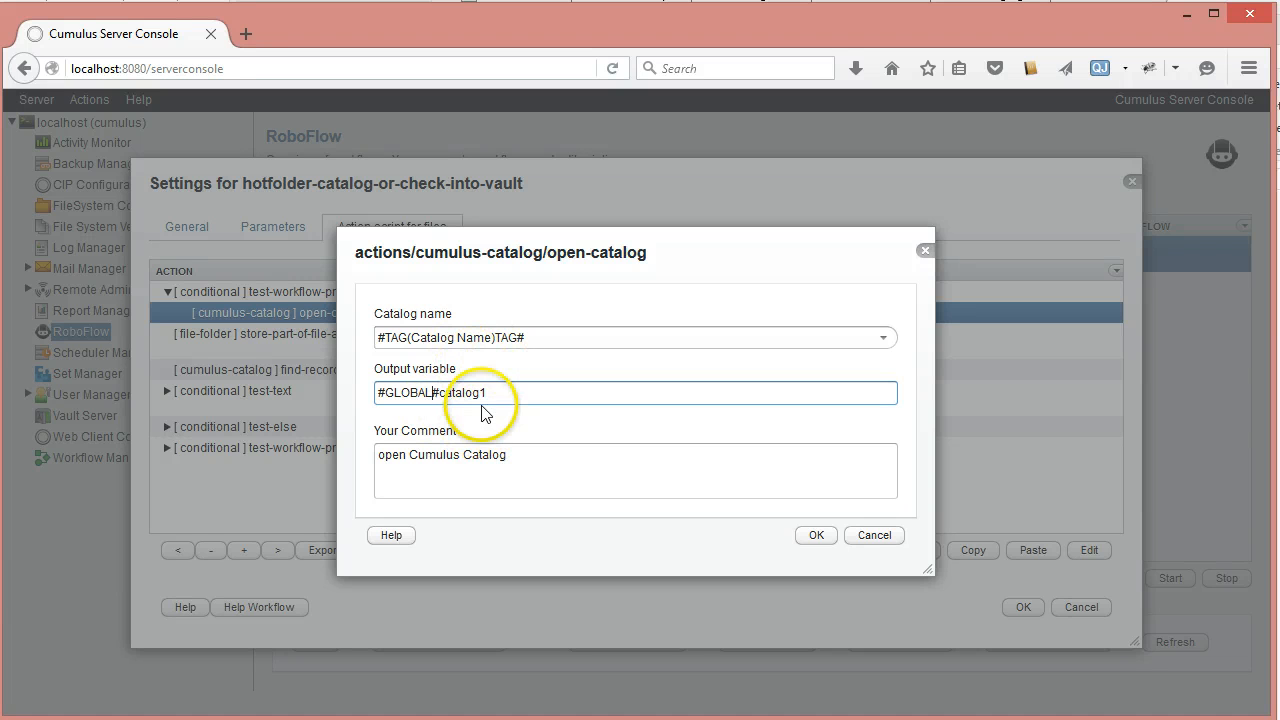
click(798, 545)
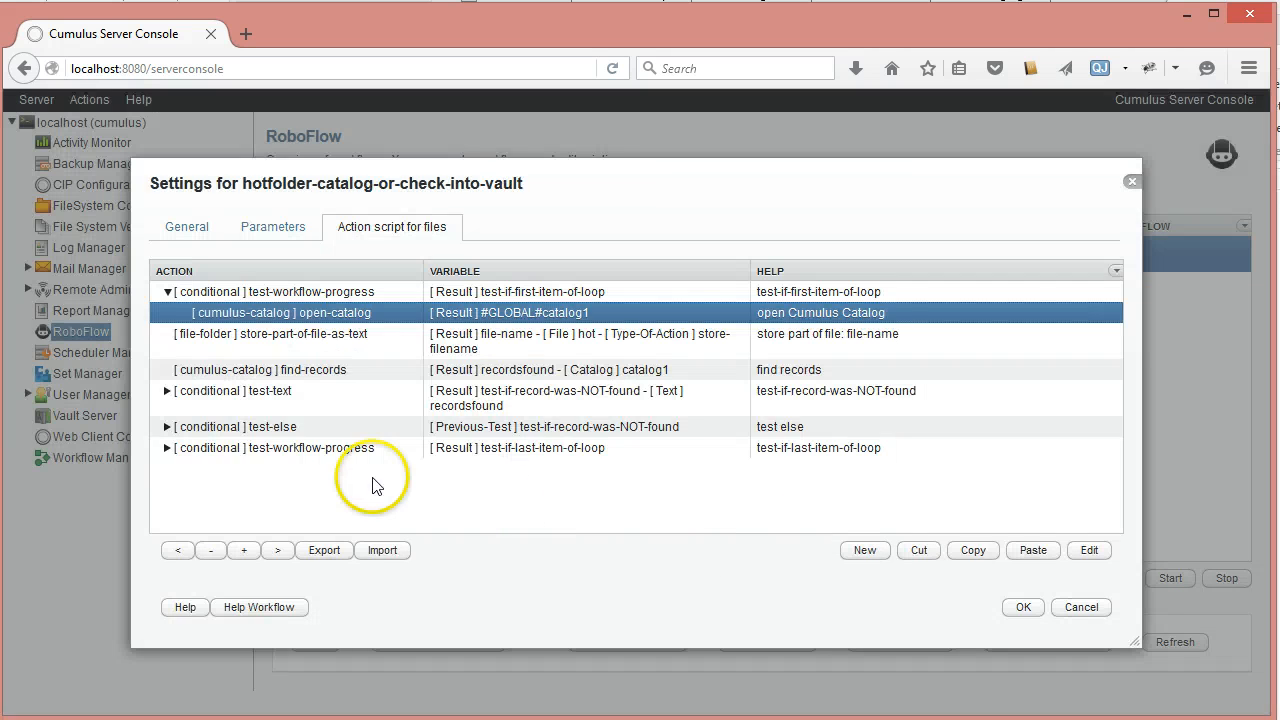
Set the catalog variable of the close-catalog action in the last-item test to #GLOBAL#catalog1.
click(167, 449)
double_click(290, 470)
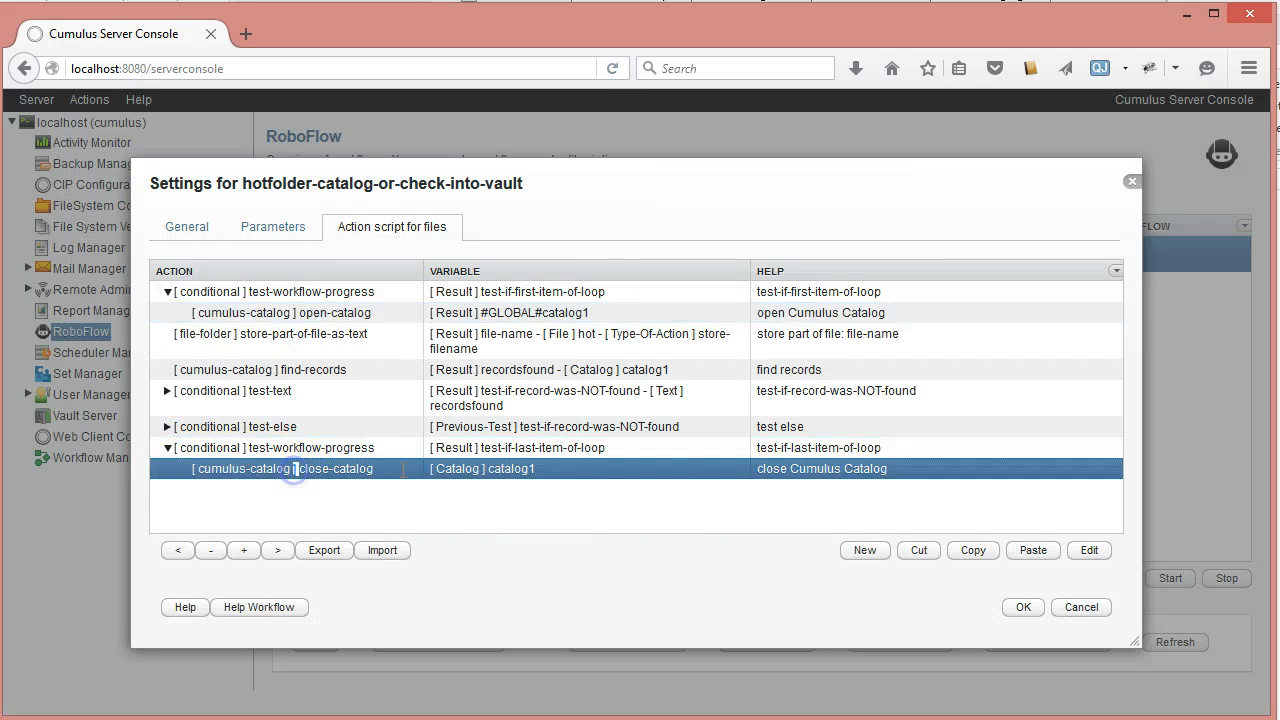
click(883, 366)
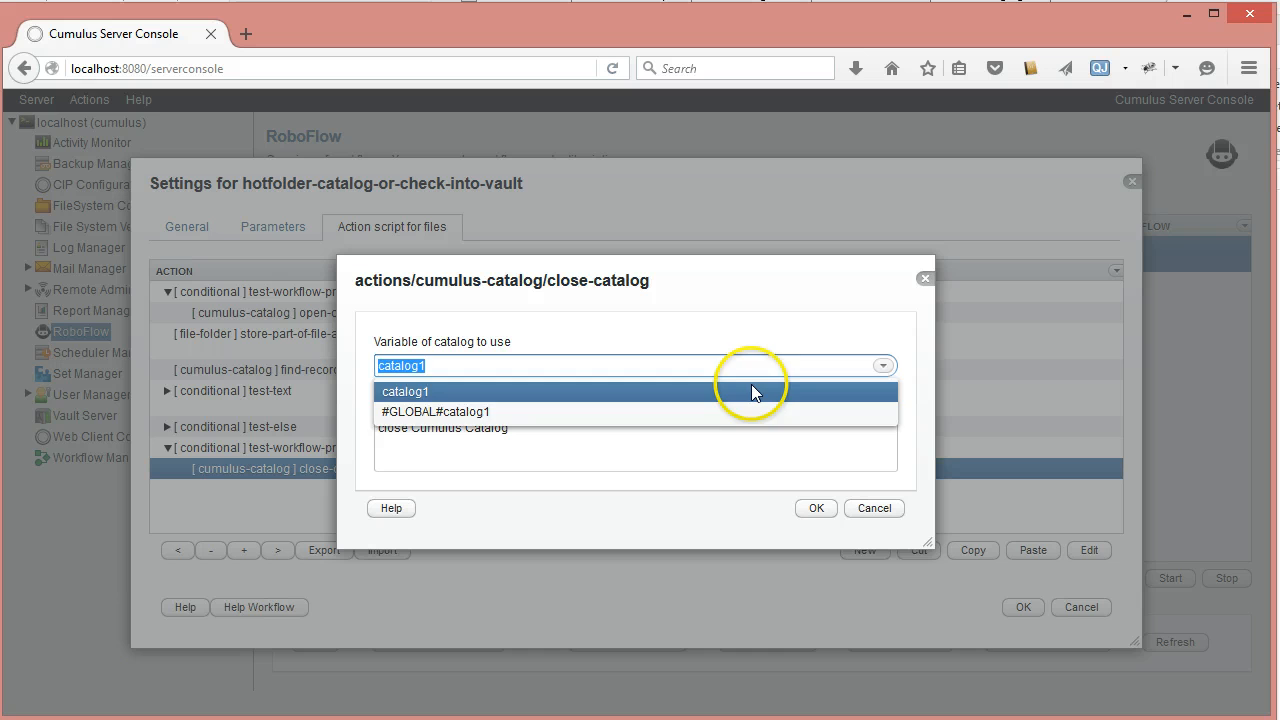
click(455, 410)
click(817, 509)
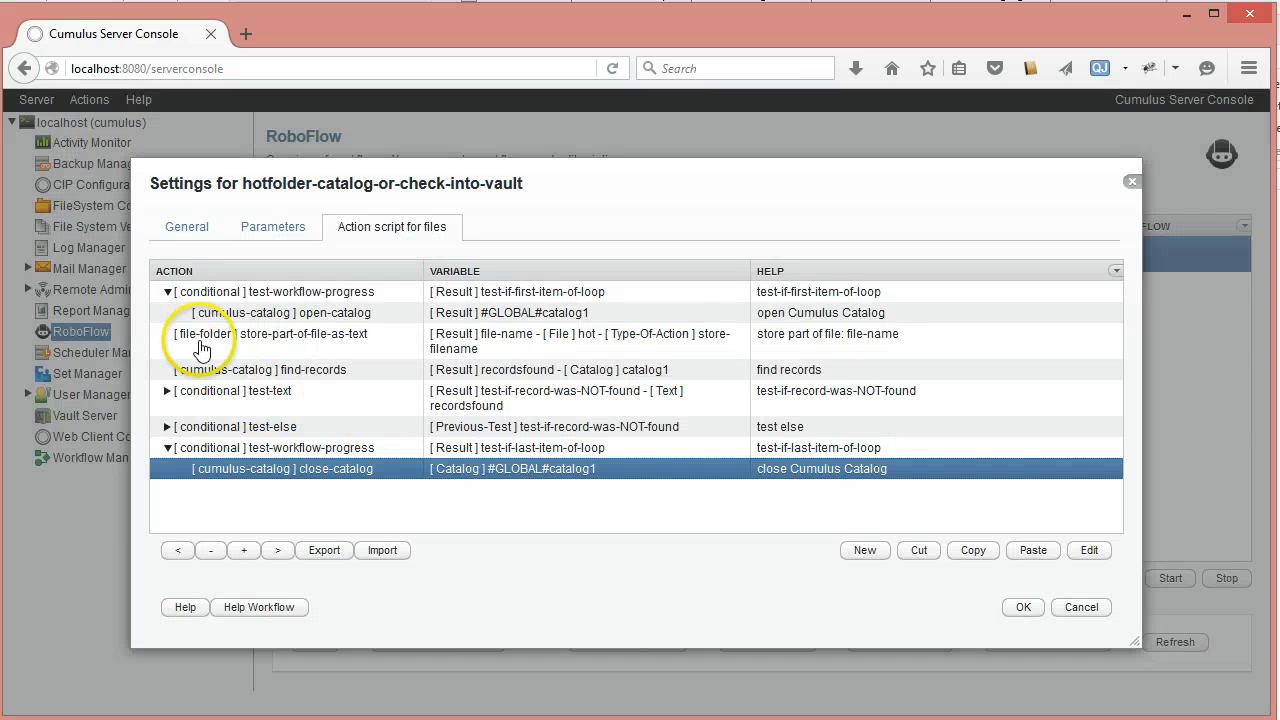
Switch the find-records action to use the #GLOBAL#catalog1 catalog variable.
double_click(263, 375)
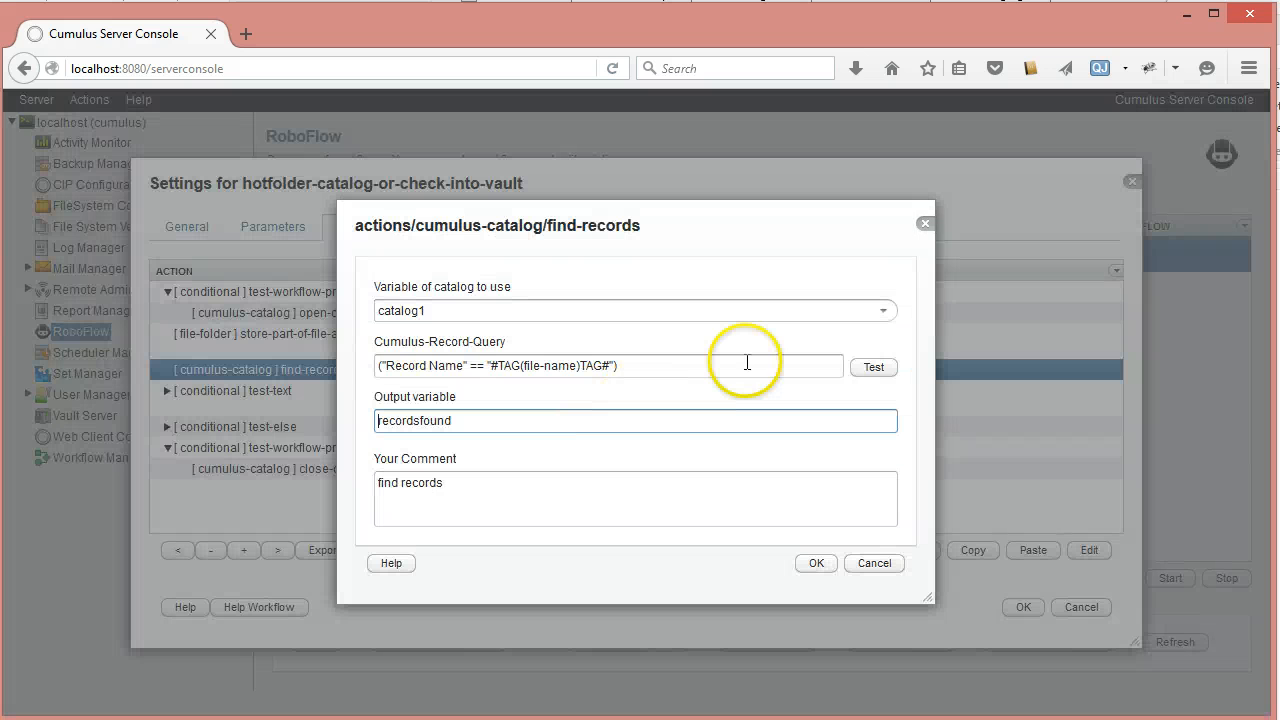
click(885, 314)
click(455, 362)
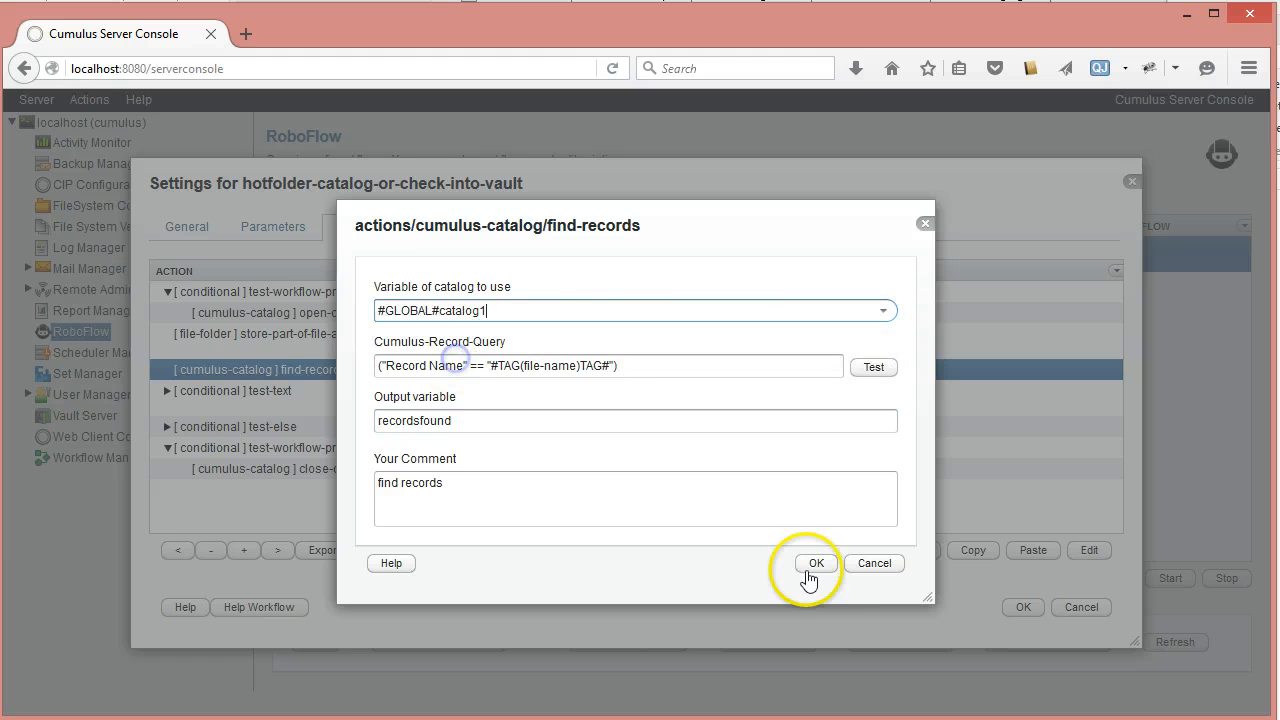
click(816, 563)
Point the catalog-file action inside the test-if-record-was-NOT-found conditional to the #GLOBAL#catalog1 catalog variable.
click(166, 392)
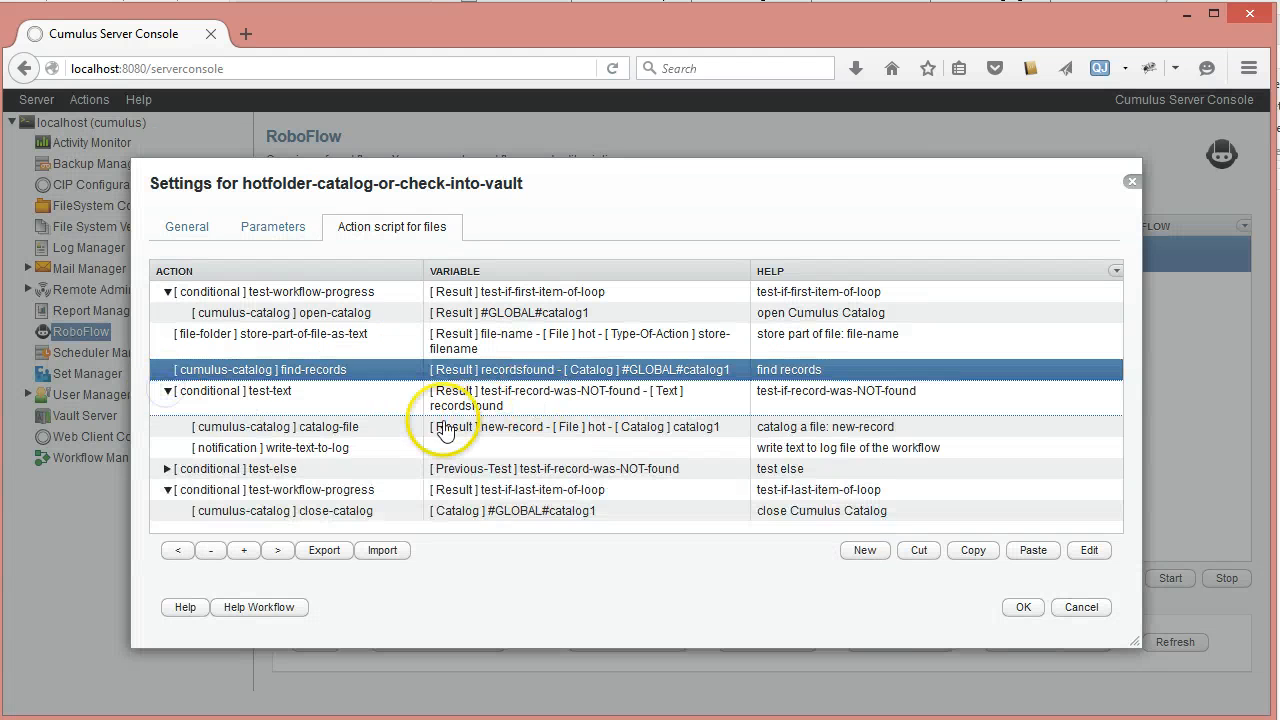
click(350, 427)
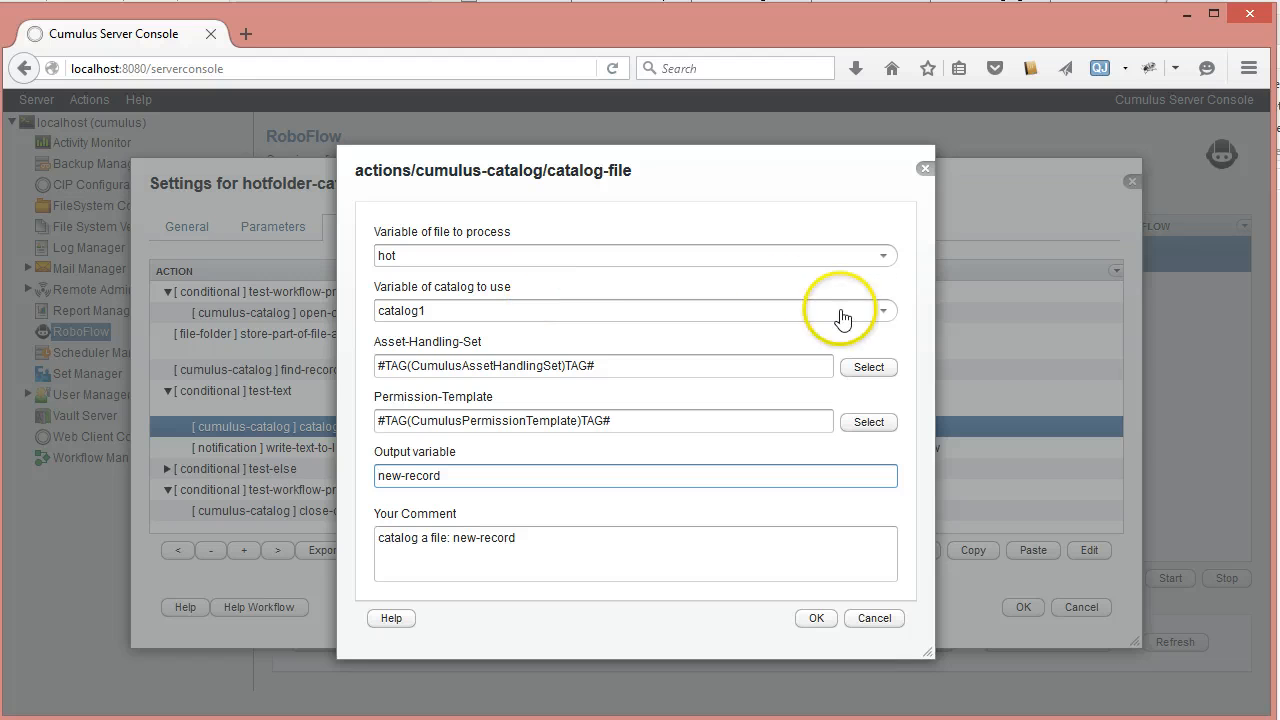
click(882, 311)
click(510, 356)
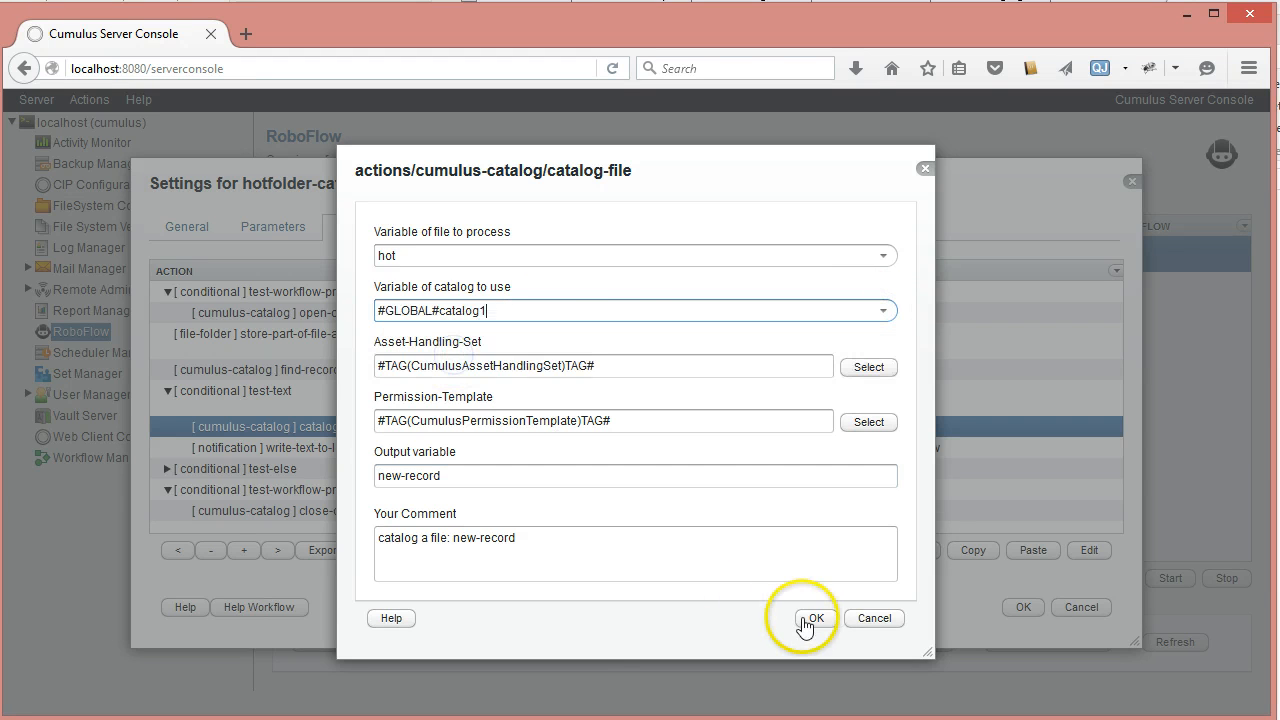
click(812, 616)
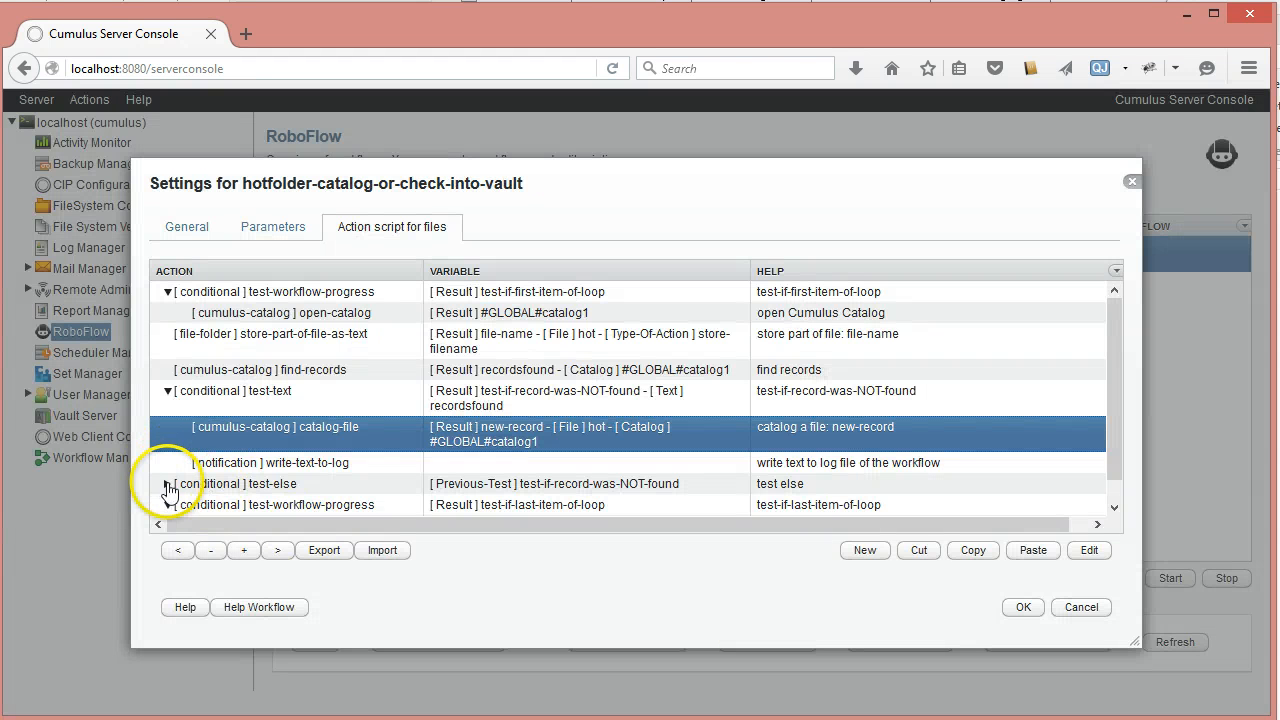
Expand the test-else branch down to its nested actions and inspect the check-in-file action's record and file variables.
click(166, 484)
scroll(610, 350, down, 1)
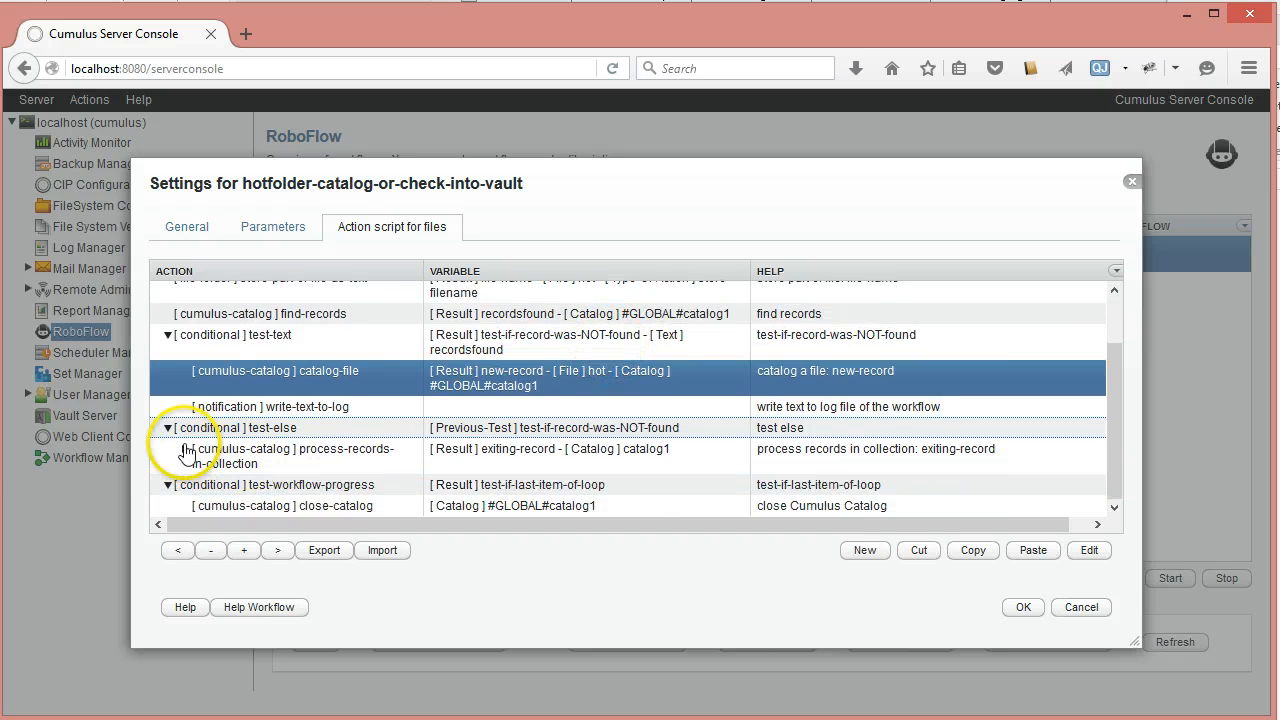
click(185, 451)
scroll(472, 497, down, 1)
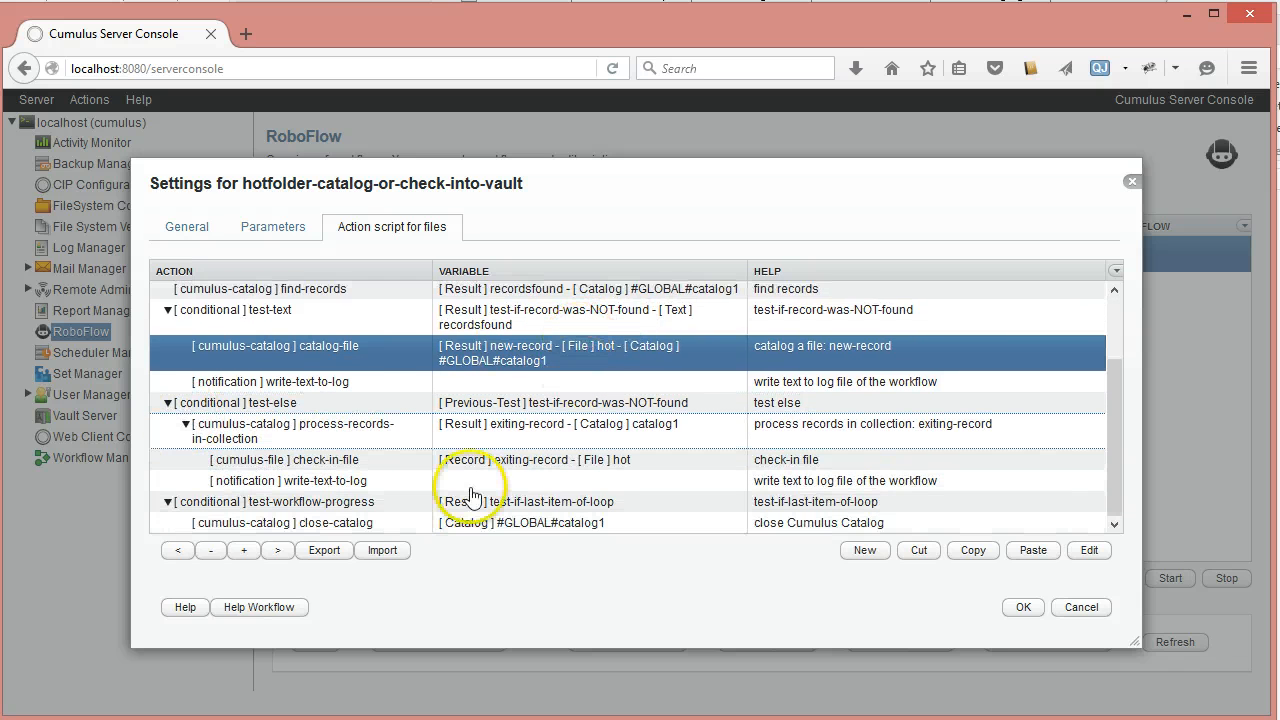
double_click(337, 459)
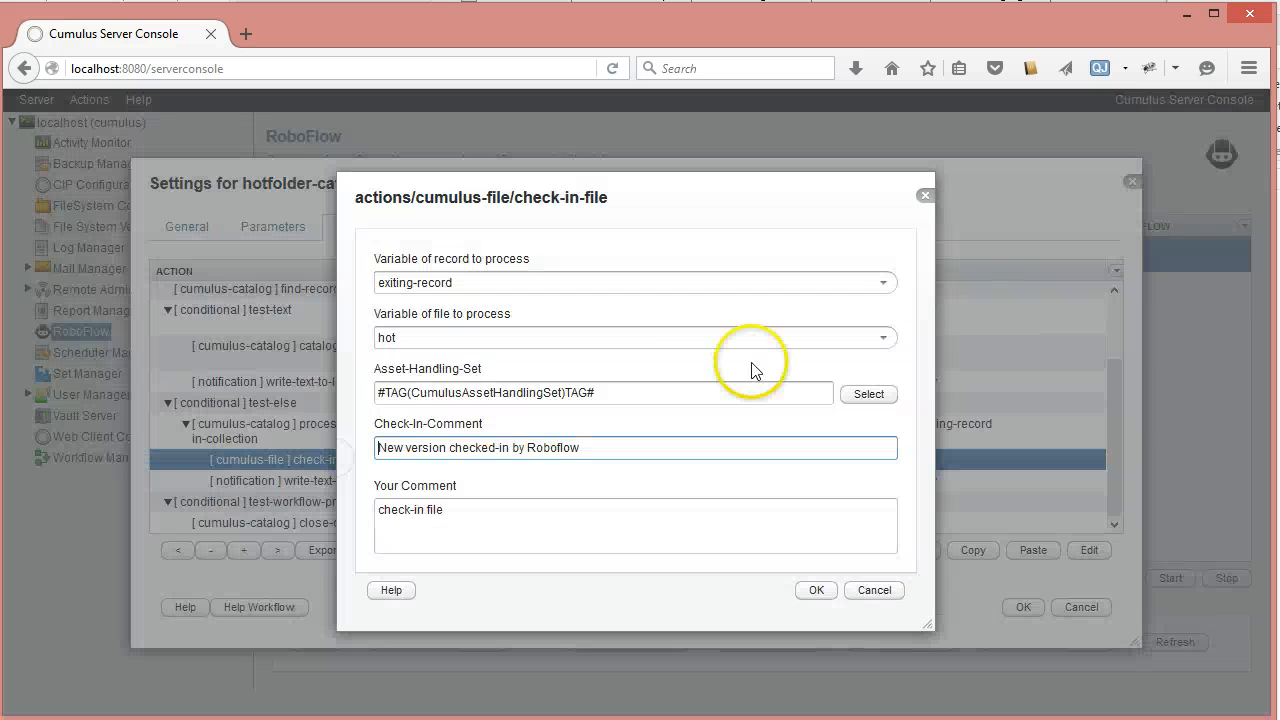
click(883, 337)
click(551, 306)
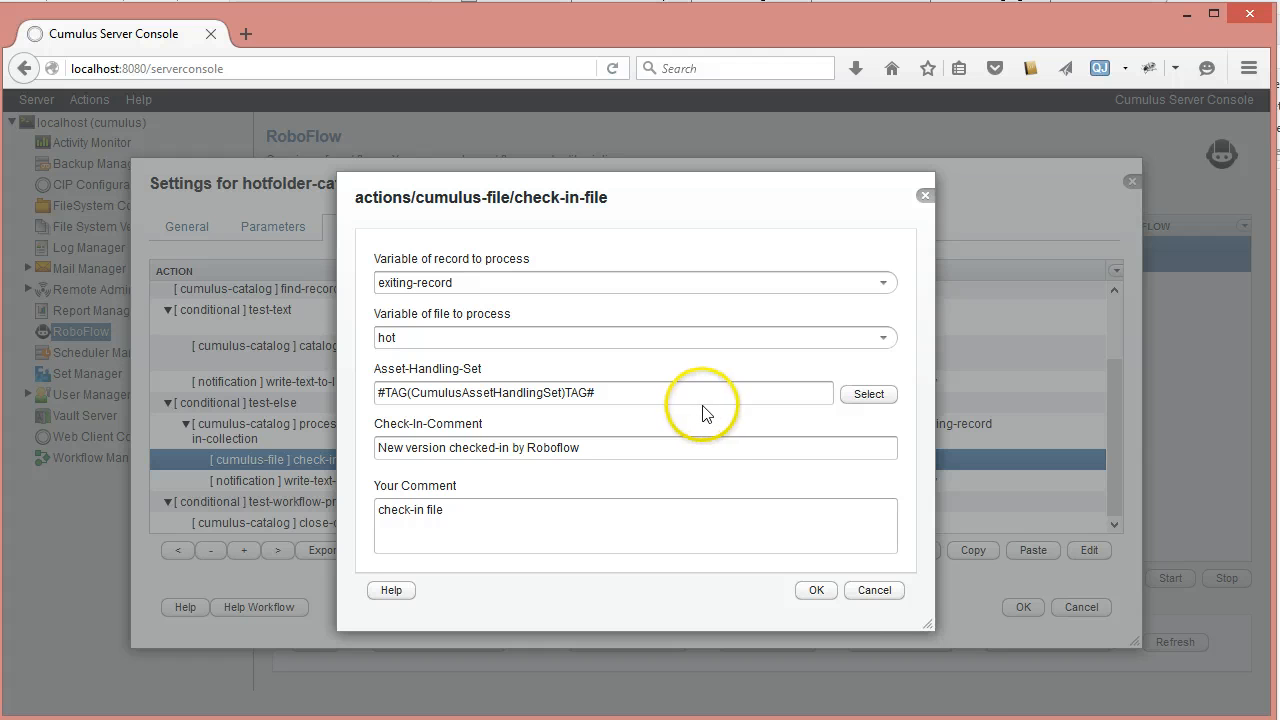
click(874, 590)
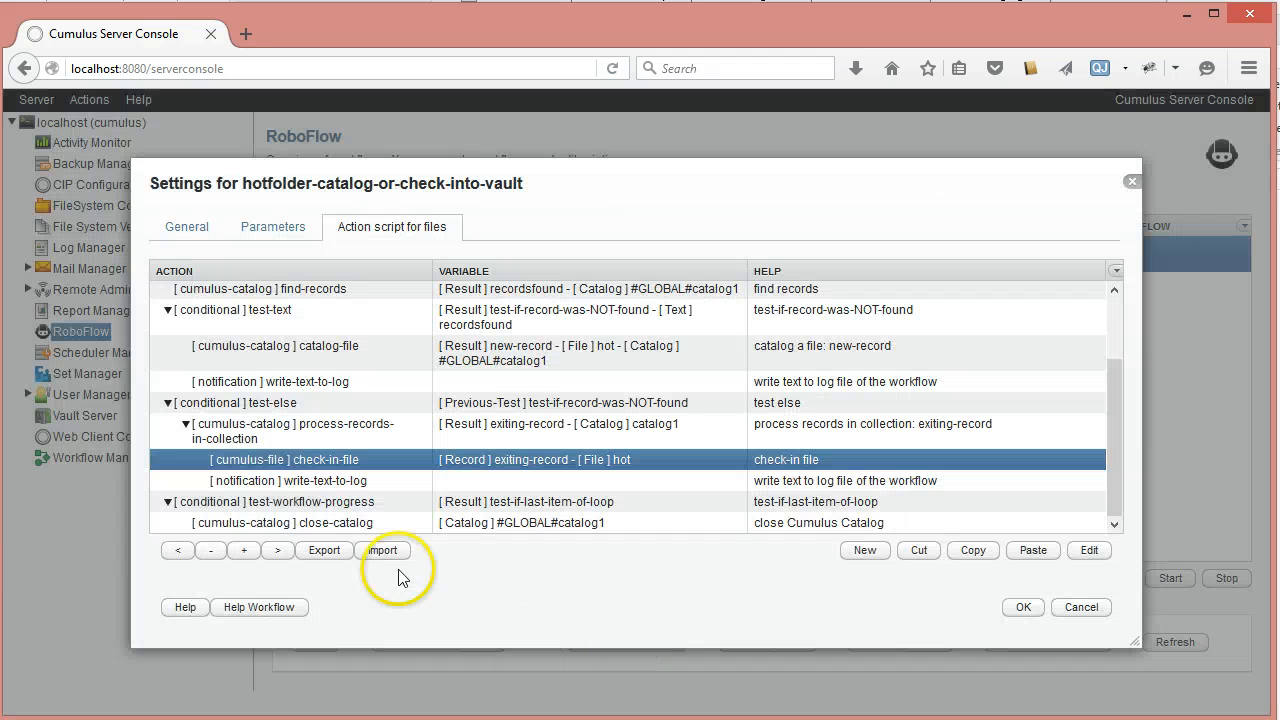
Set the catalog variable of the process-records-in-collection action in the test-else branch to #GLOBAL#catalog1.
double_click(270, 430)
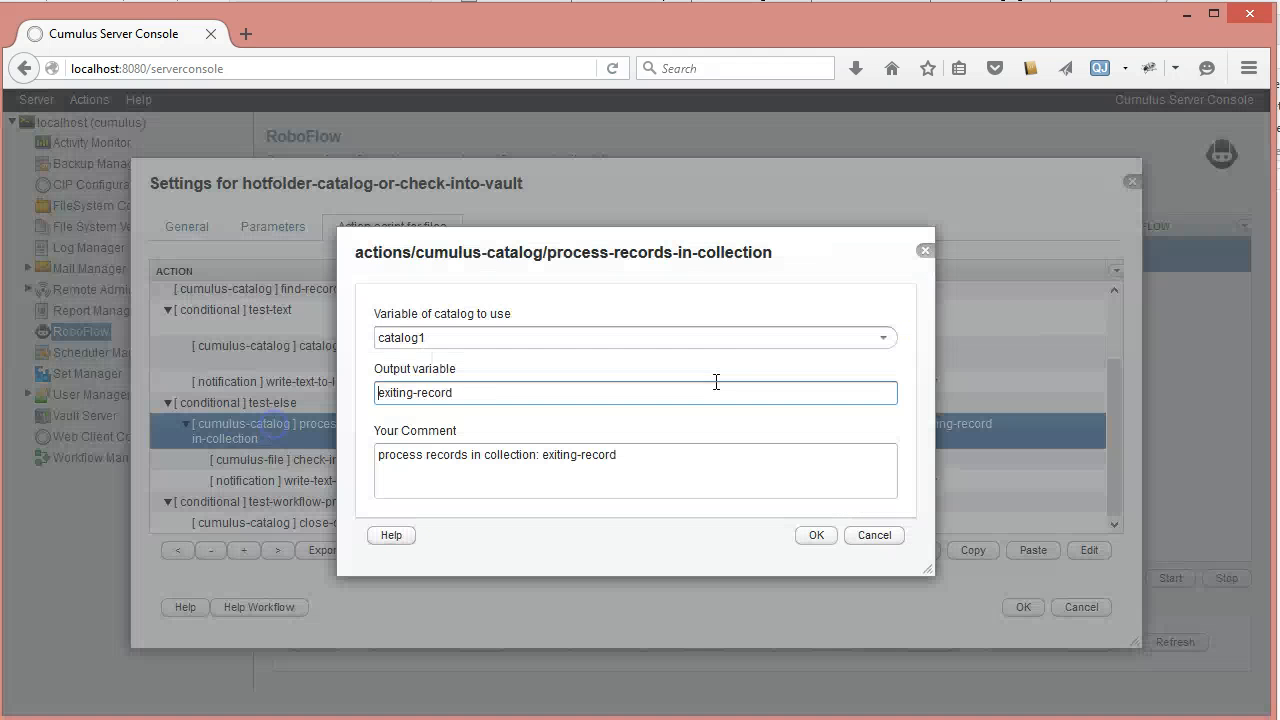
click(882, 337)
click(428, 382)
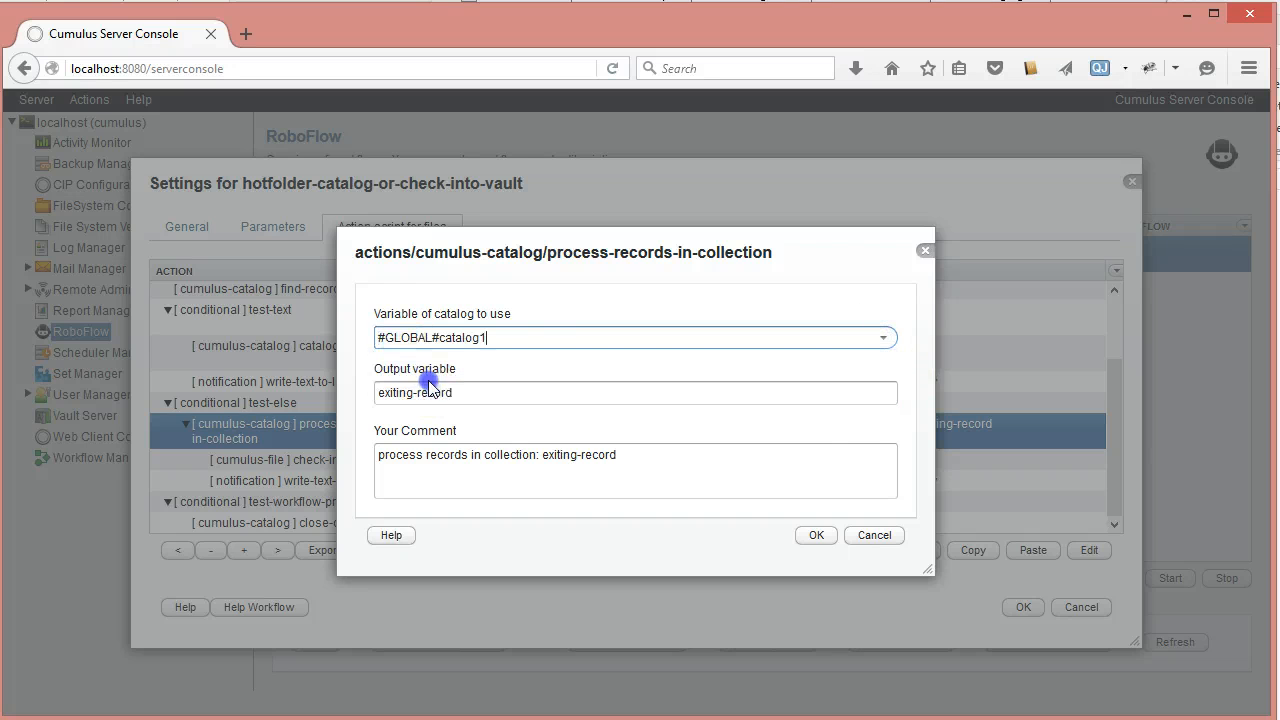
click(818, 538)
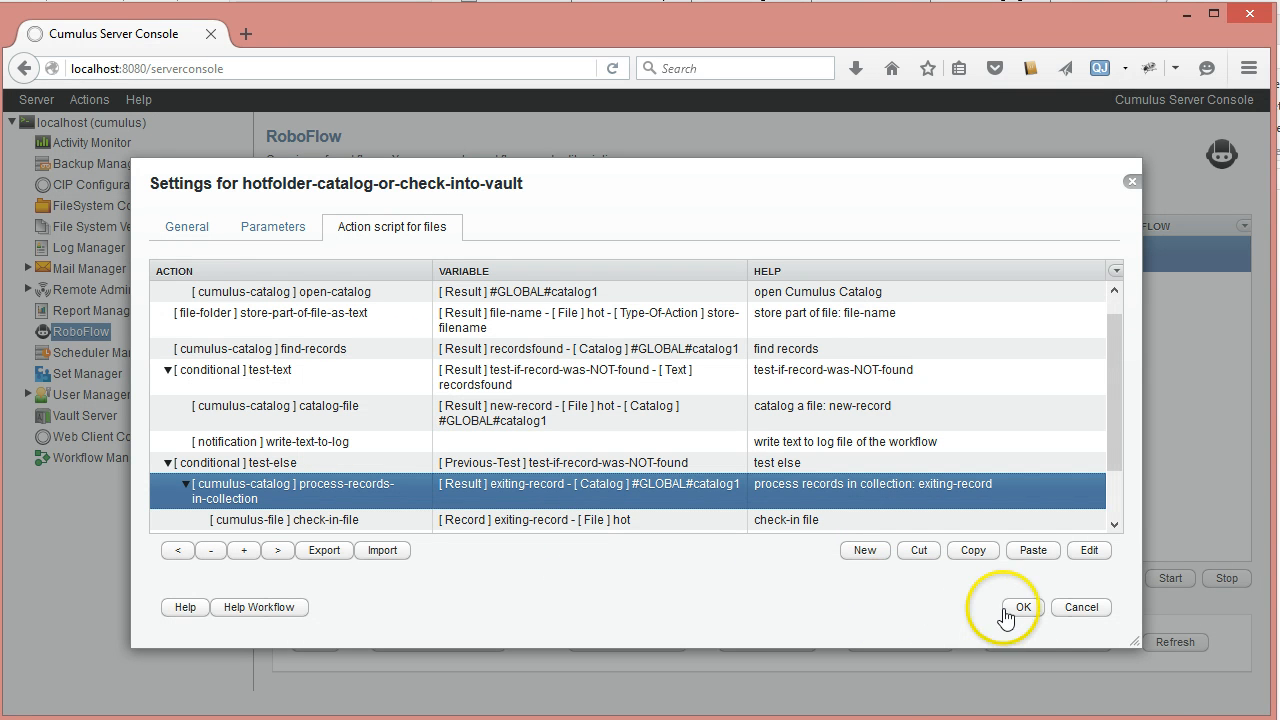
Review the open-catalog action in the first-item test, the workflow parameters and the close-catalog action's catalog variable.
drag(1118, 409, 1120, 392)
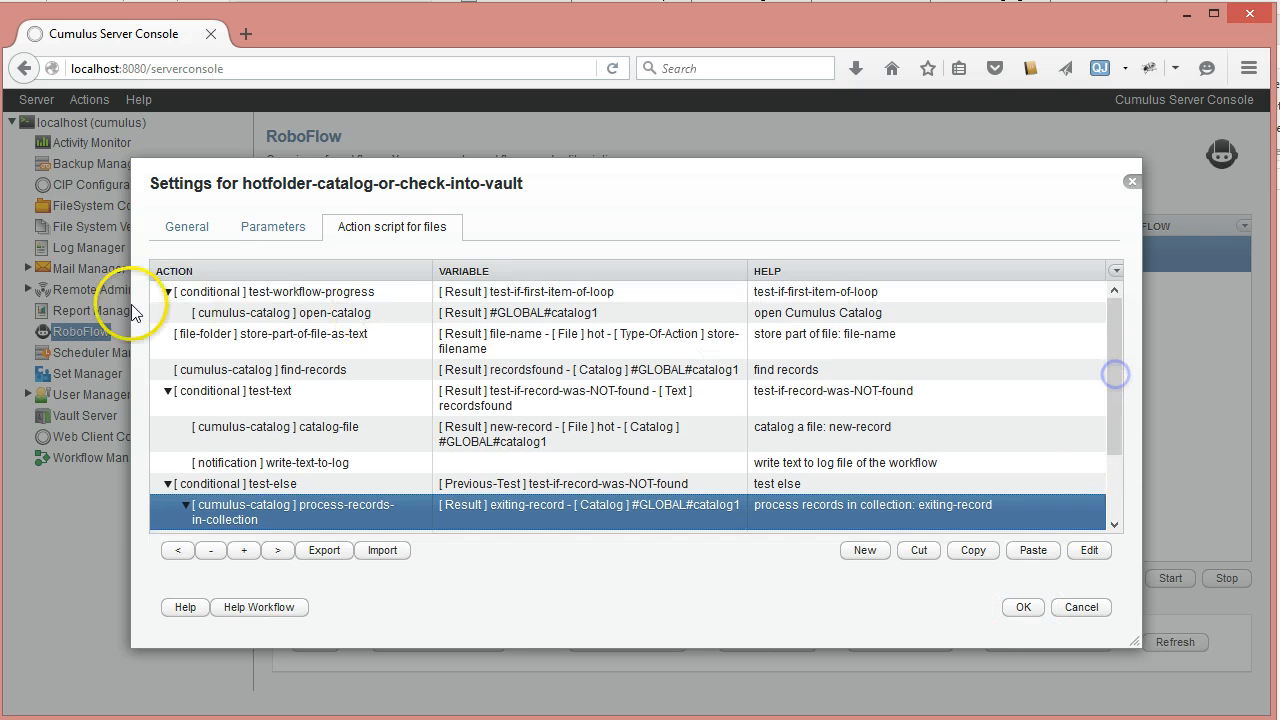
click(167, 291)
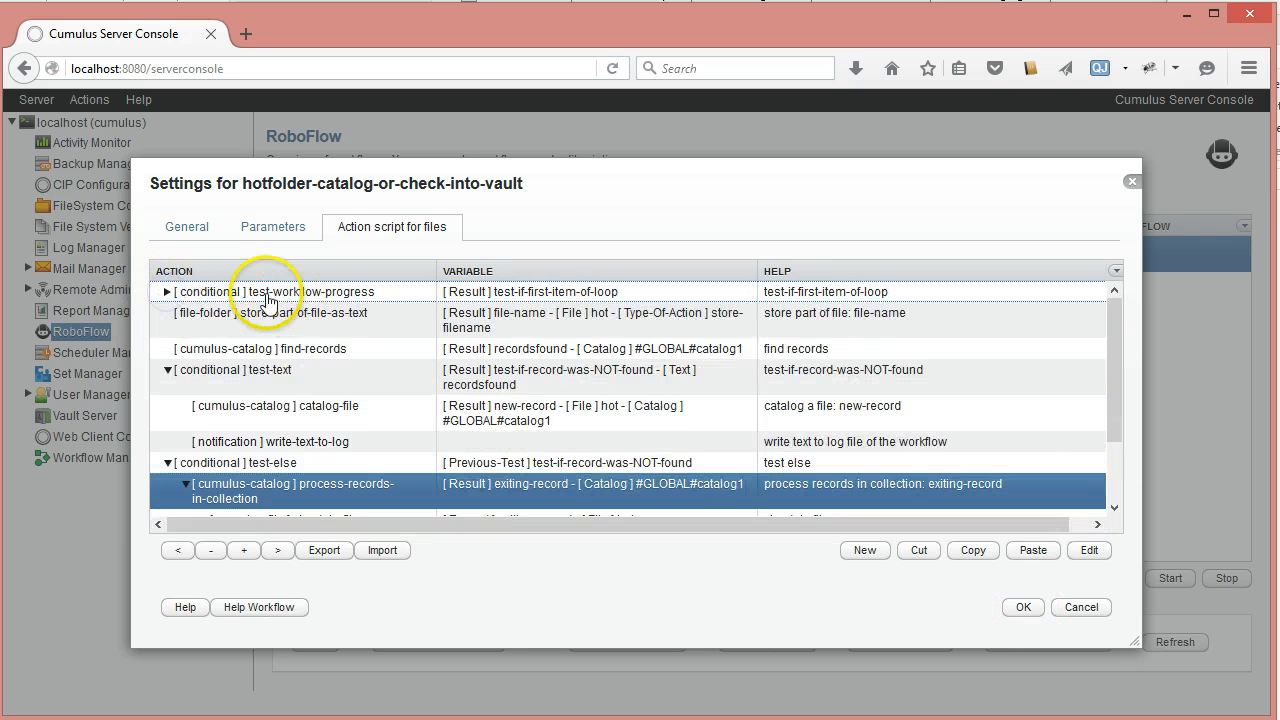
click(167, 291)
click(543, 312)
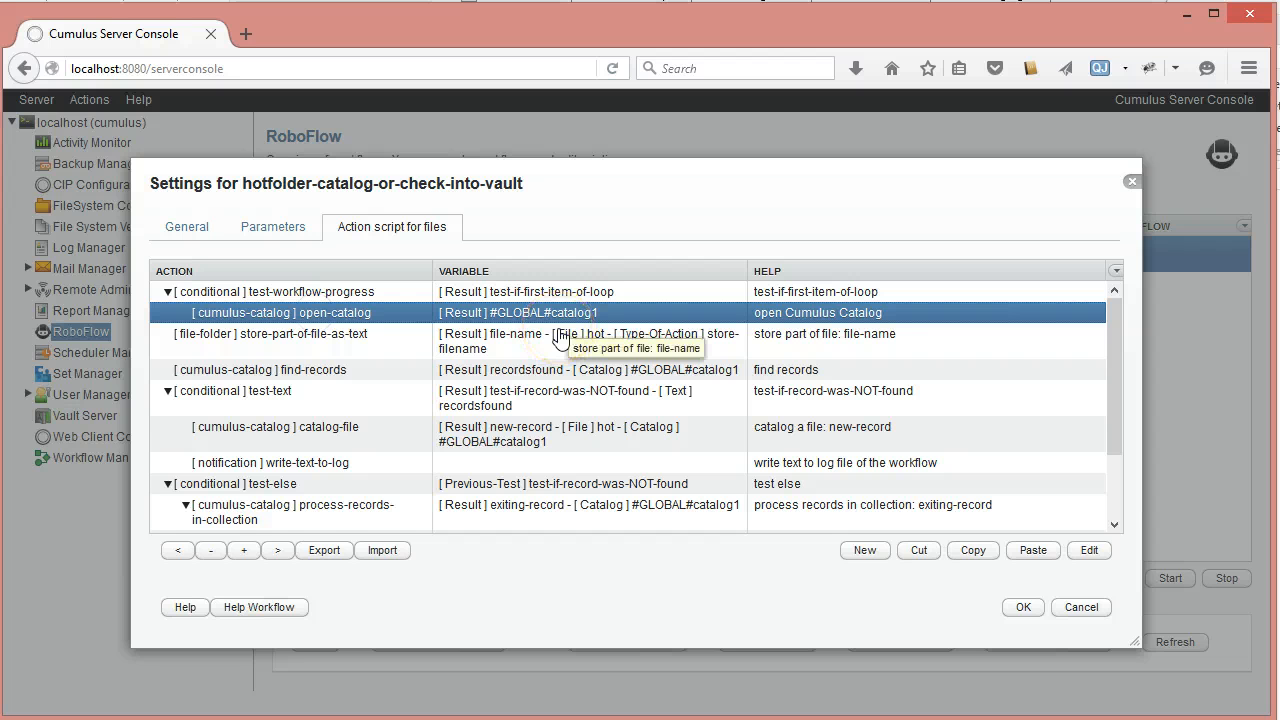
click(268, 226)
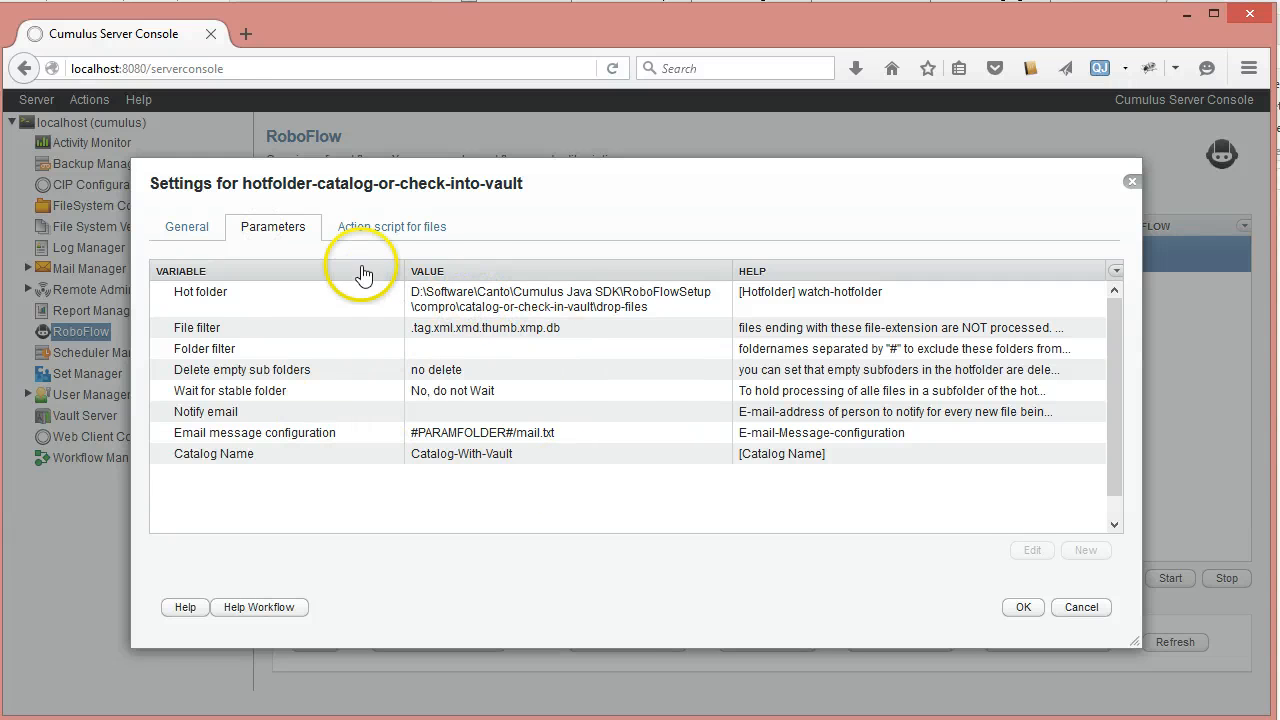
click(366, 226)
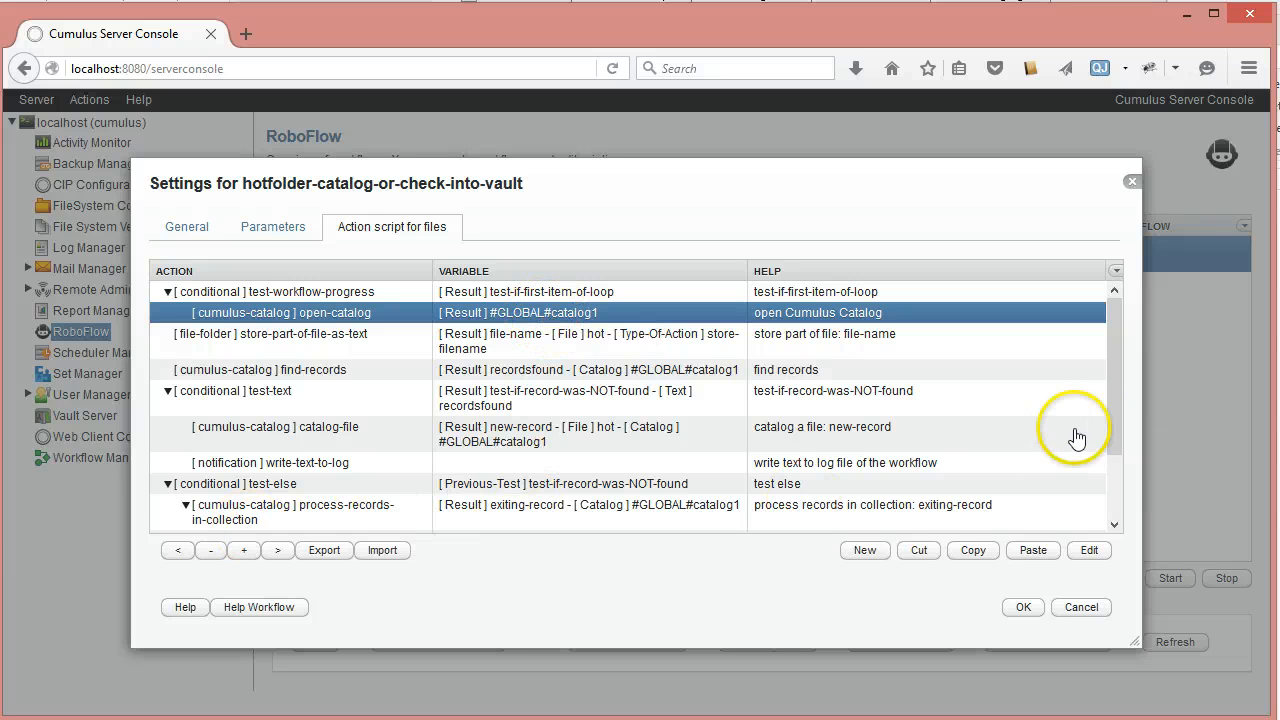
scroll(1113, 415, down, 2)
double_click(345, 522)
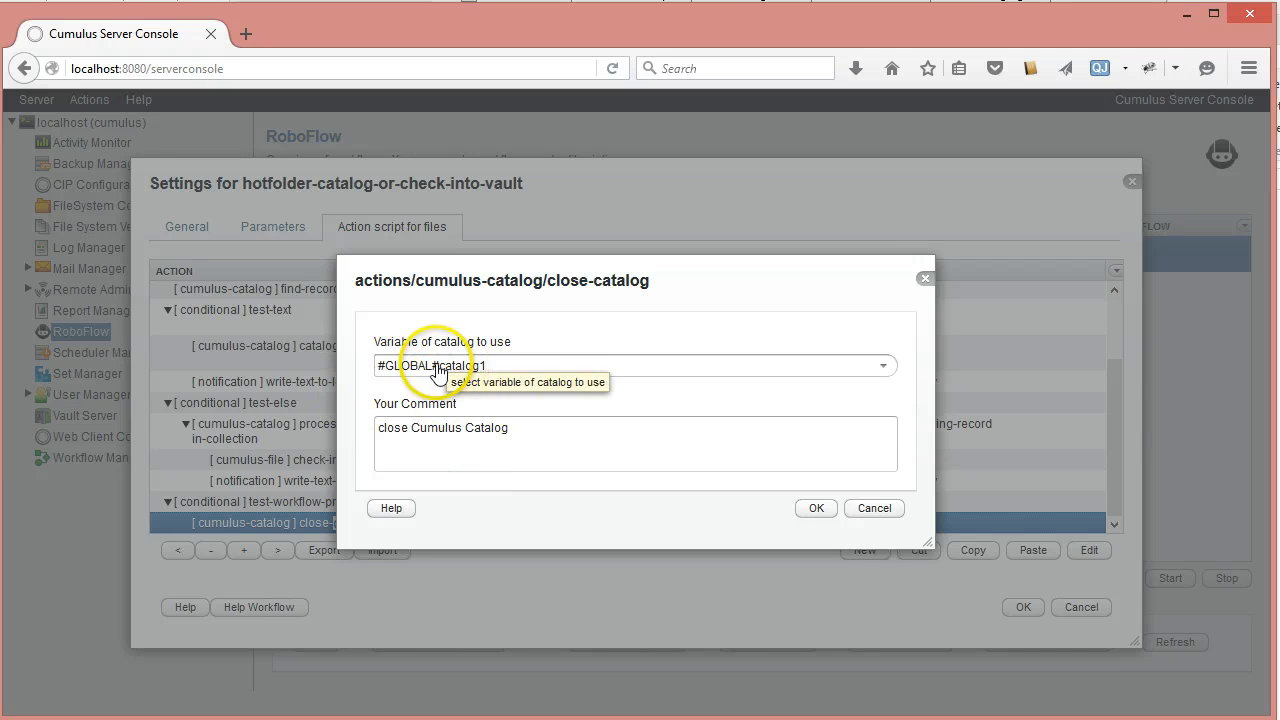
click(876, 510)
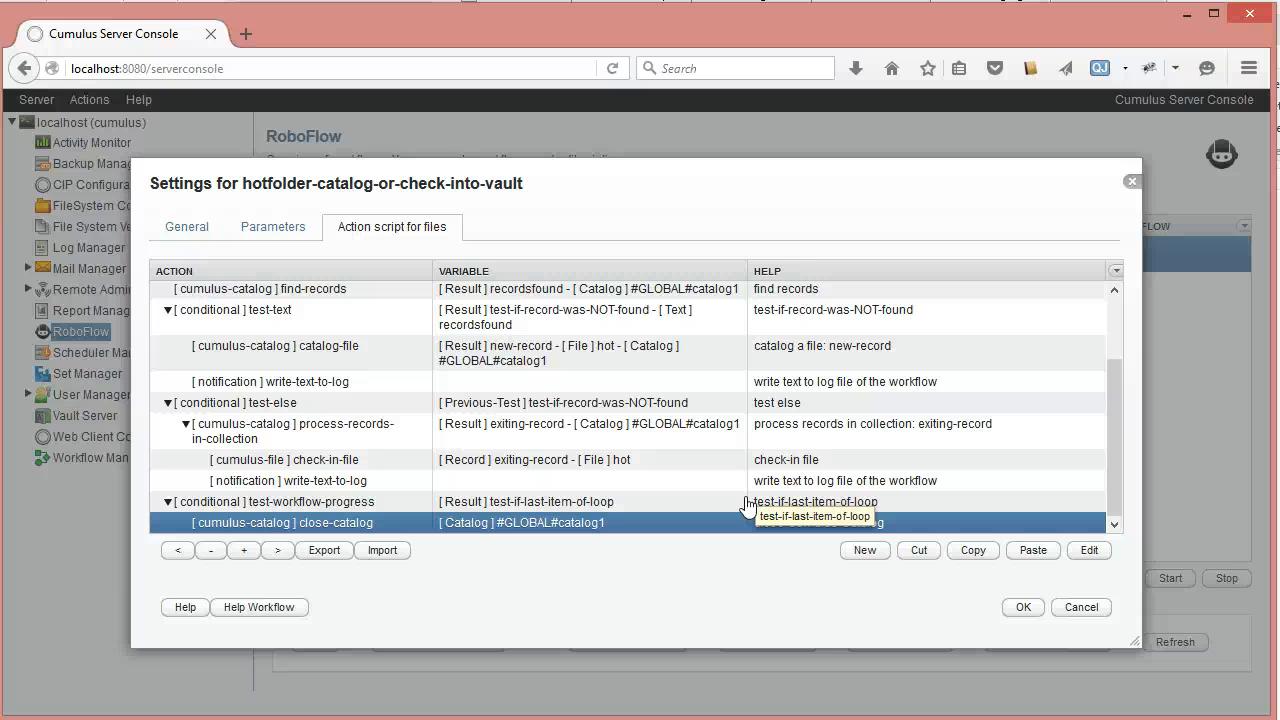
Collapse all conditional branches of the action script to view its top-level structure.
drag(1117, 429, 1115, 340)
click(167, 291)
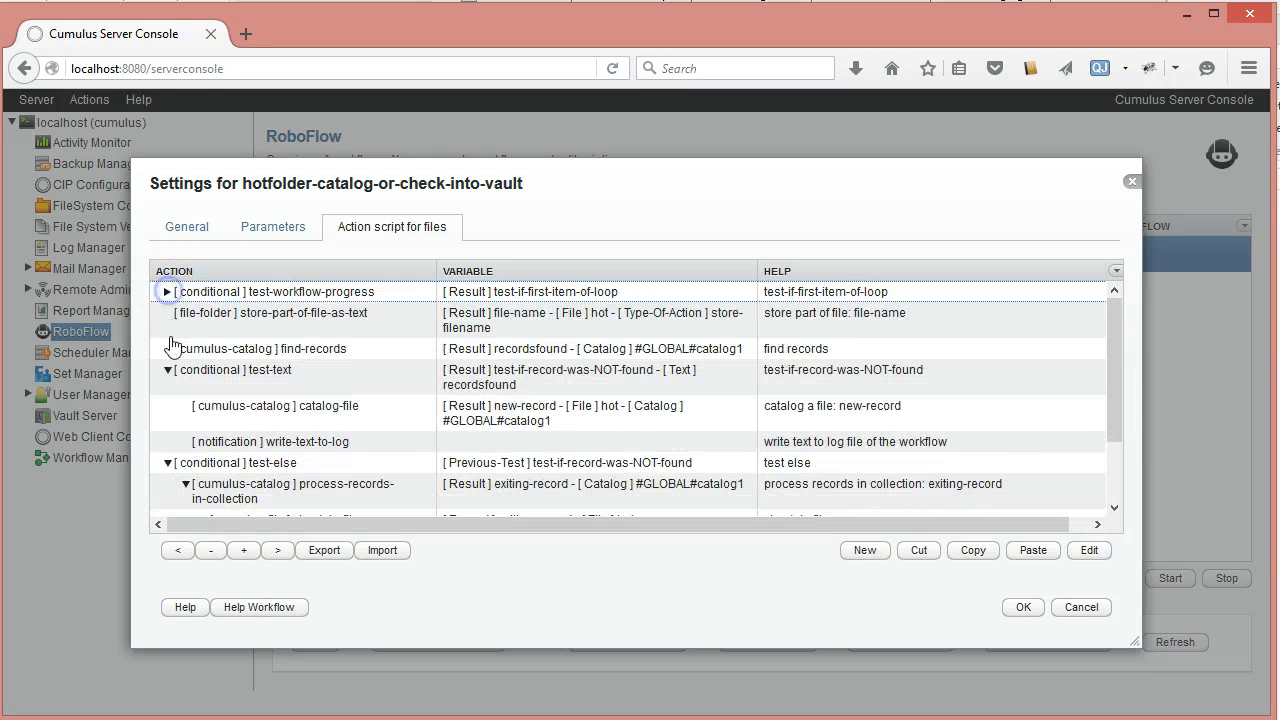
click(167, 370)
click(167, 406)
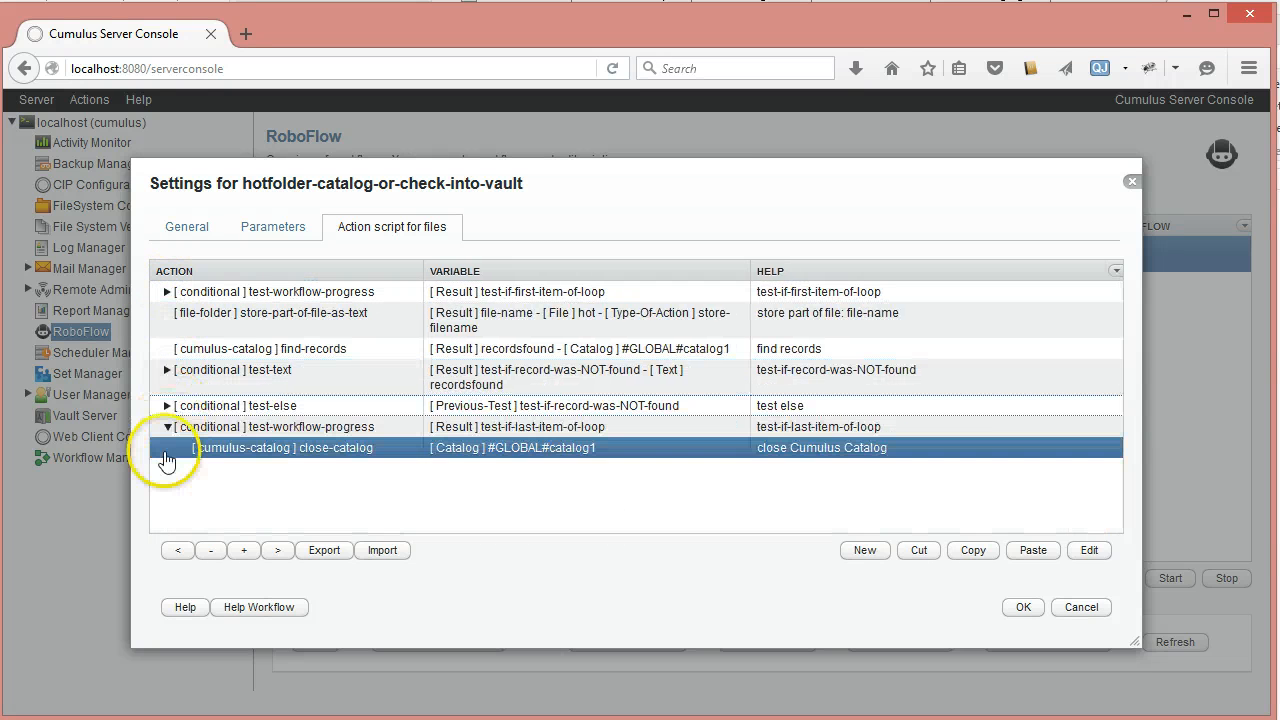
click(167, 427)
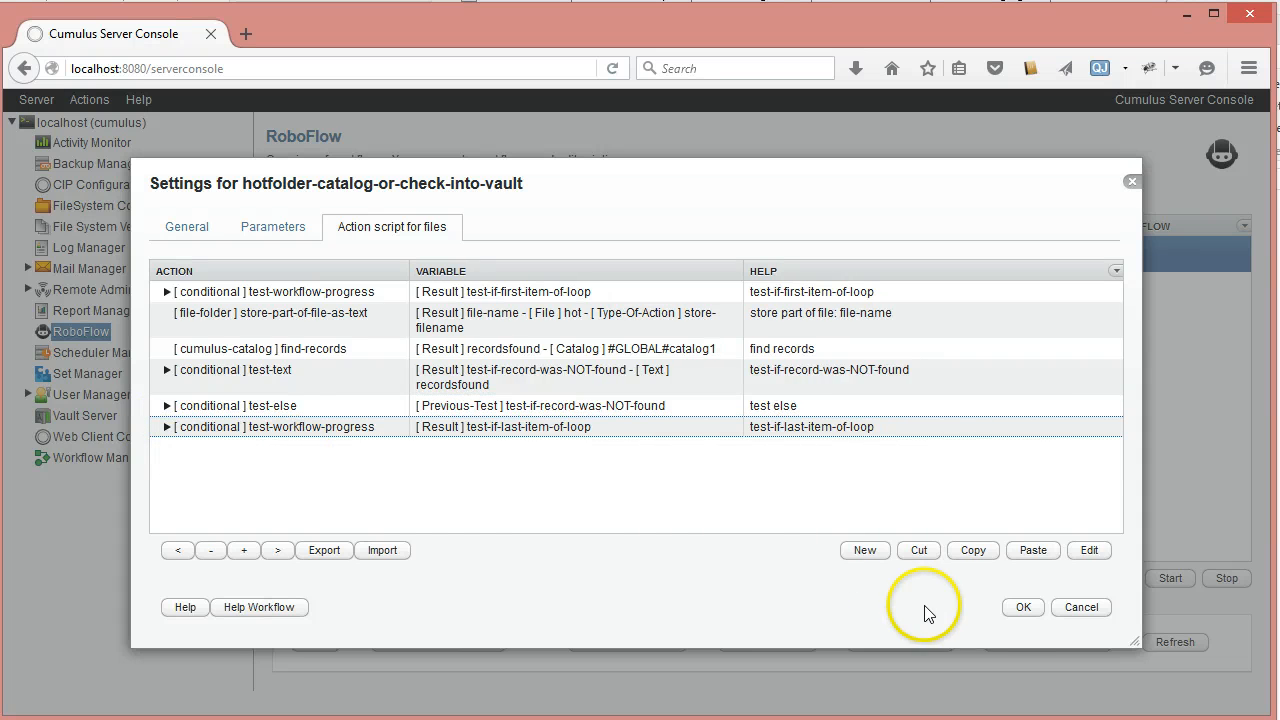
Check the Notify email parameter of the workflow and save the workflow.
click(273, 230)
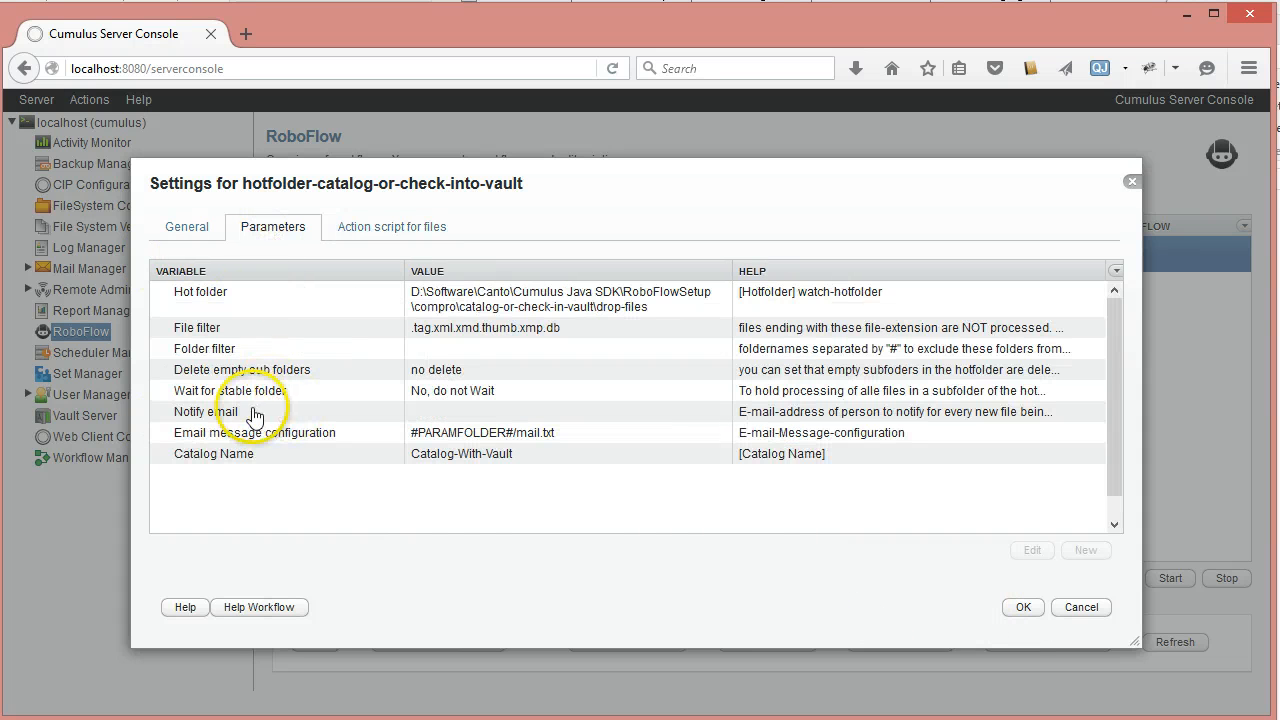
mouse_move(476, 417)
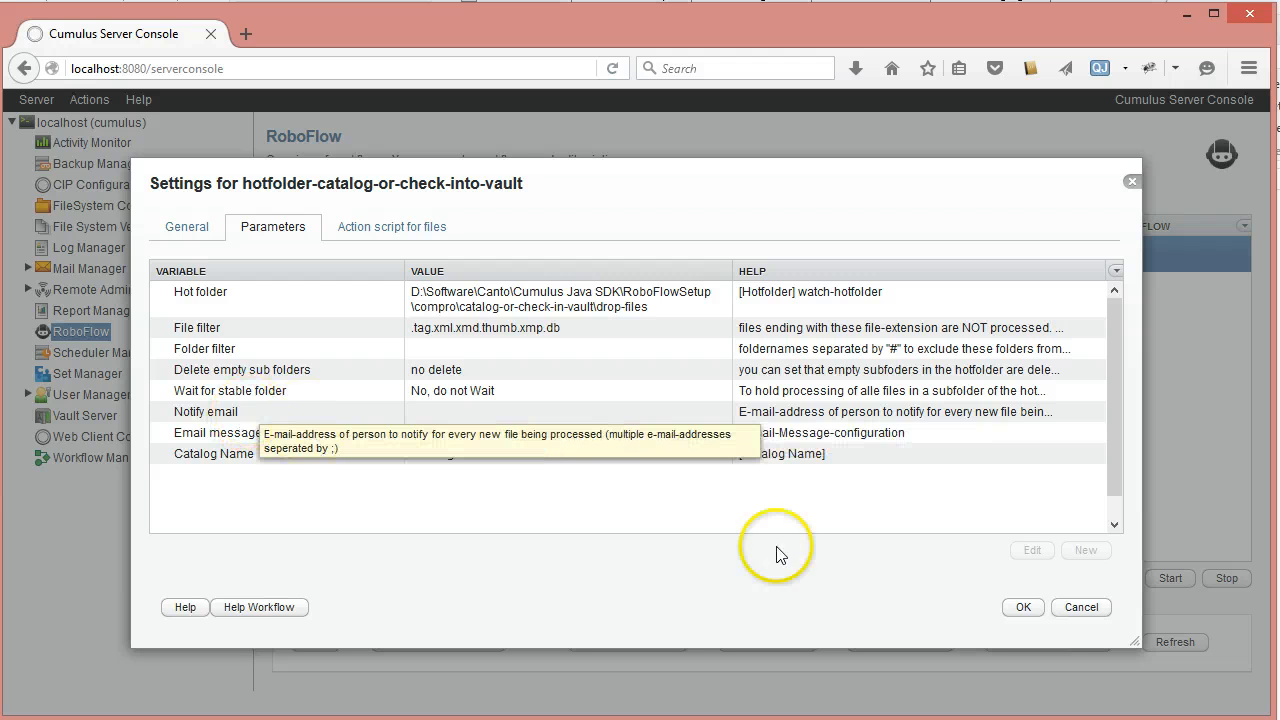
click(1022, 607)
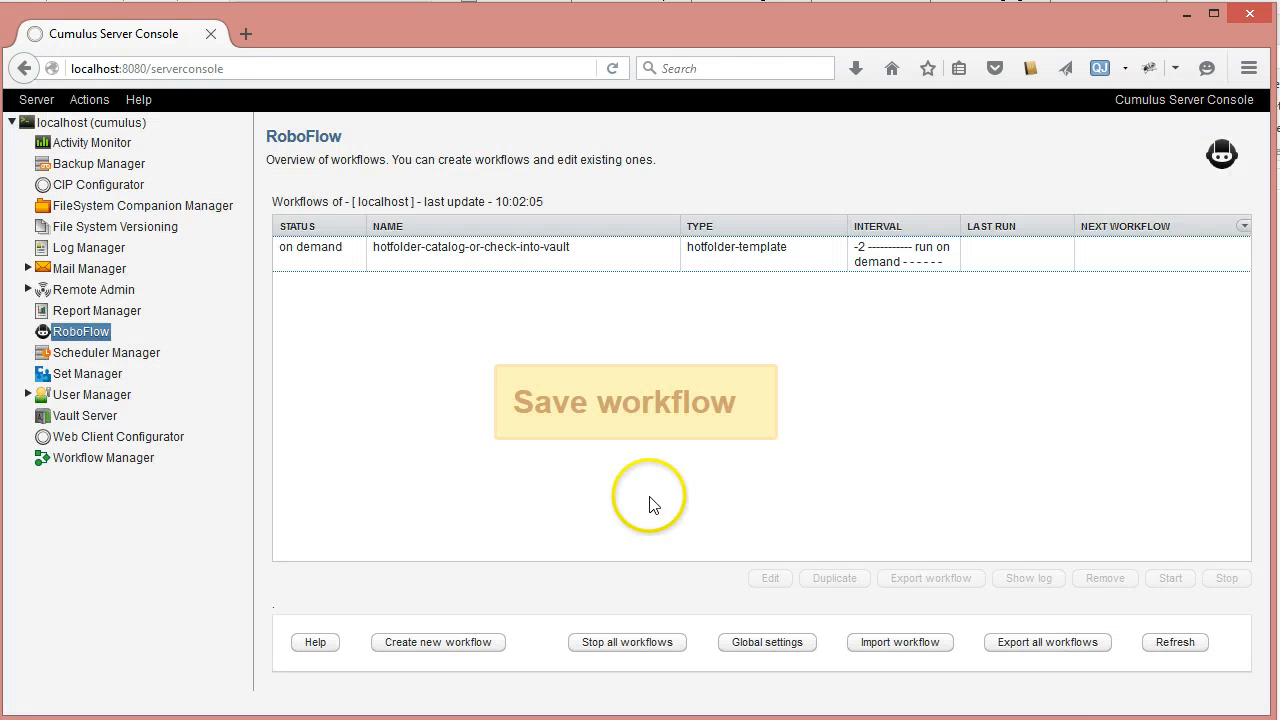
Review the e-mail sender and error notification address entries in the RoboFlow global settings, then close them.
click(749, 650)
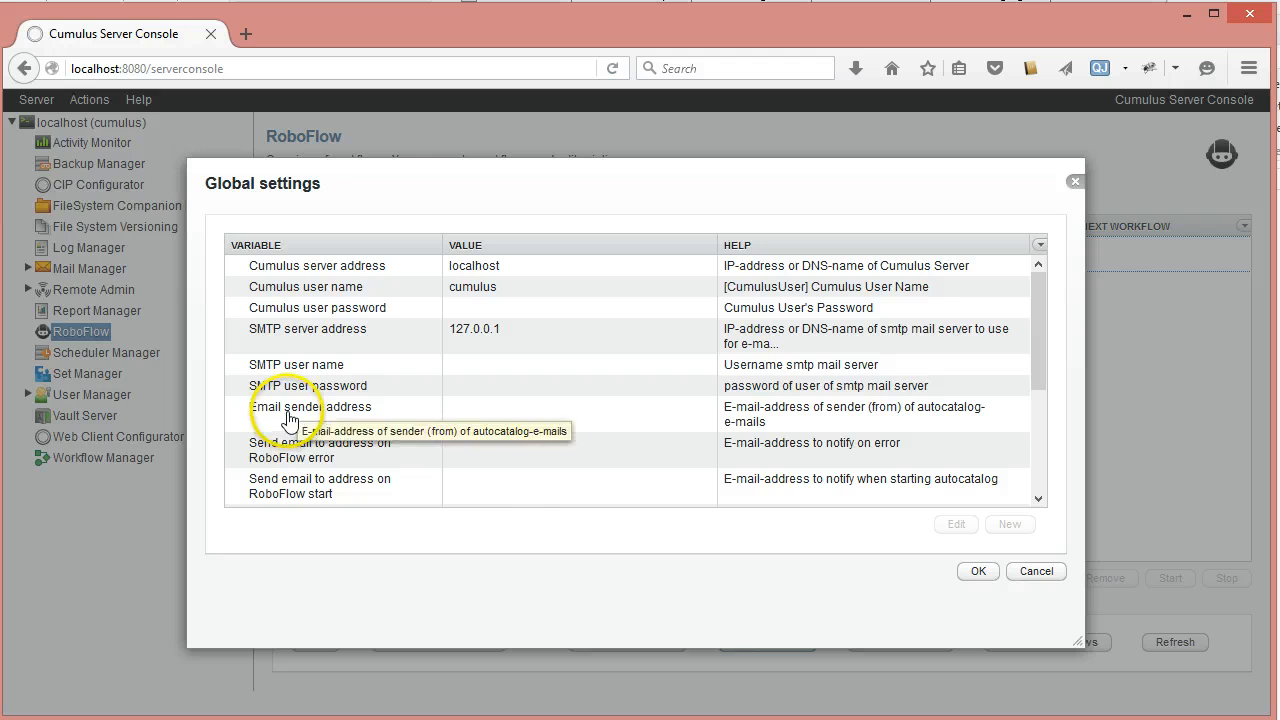
click(460, 452)
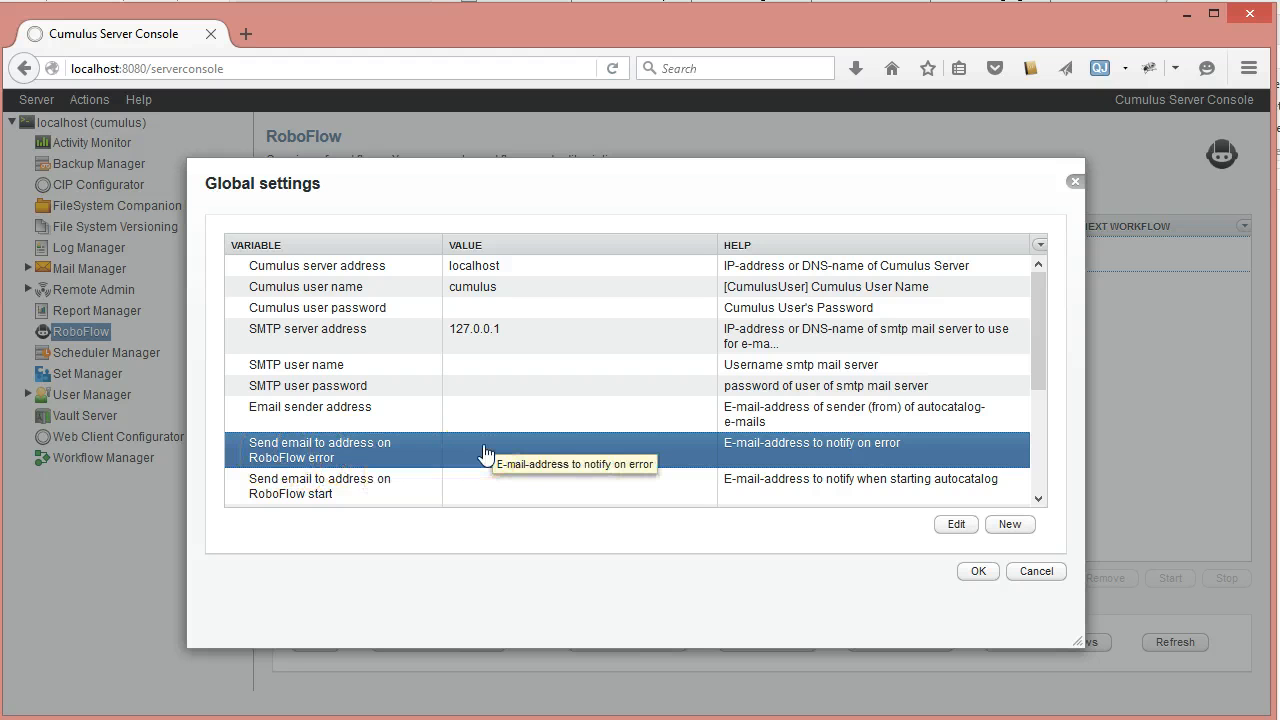
click(980, 570)
Open the log of the hotfolder-catalog-or-check-into-vault workflow and look through its selectable log files.
click(642, 262)
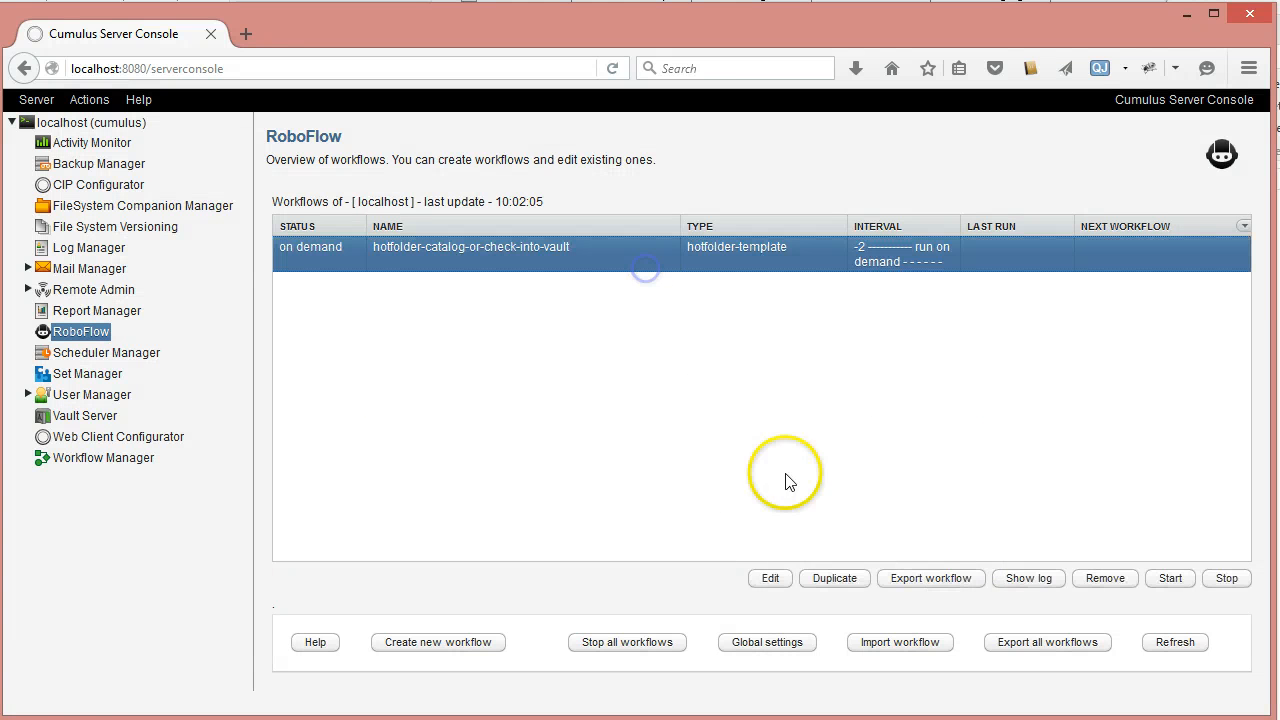
click(1017, 580)
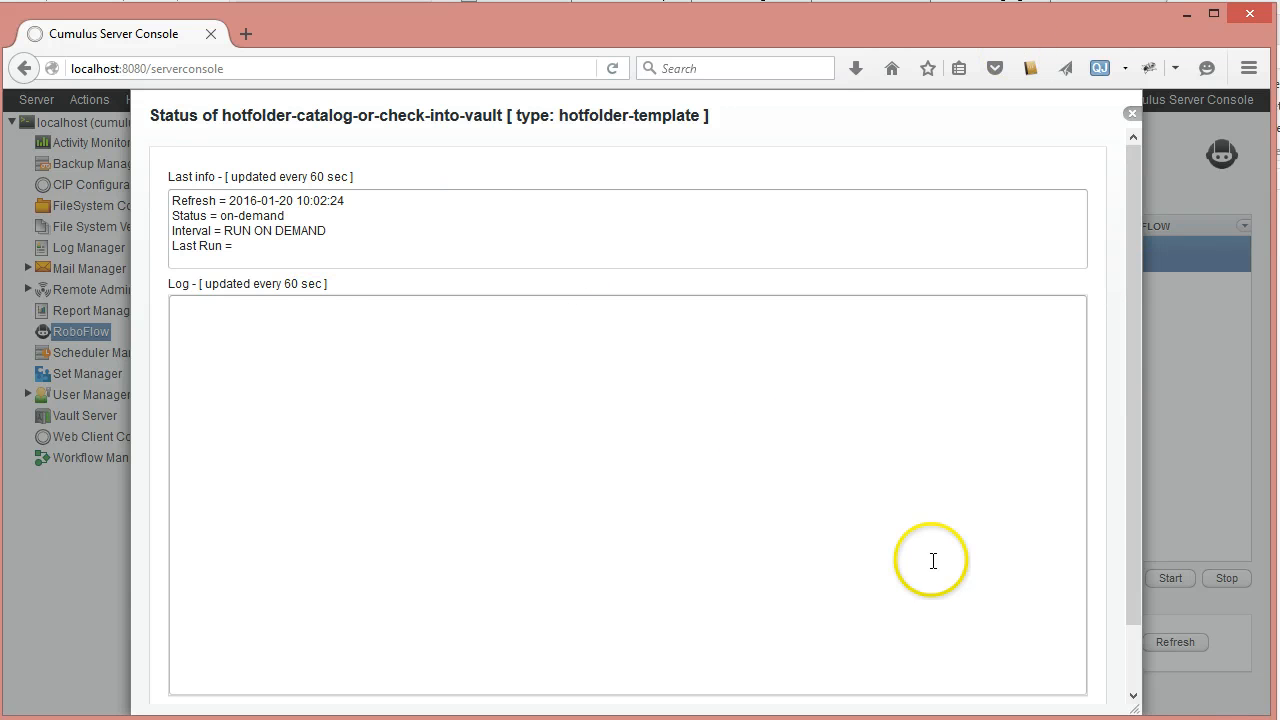
drag(1131, 562, 1133, 626)
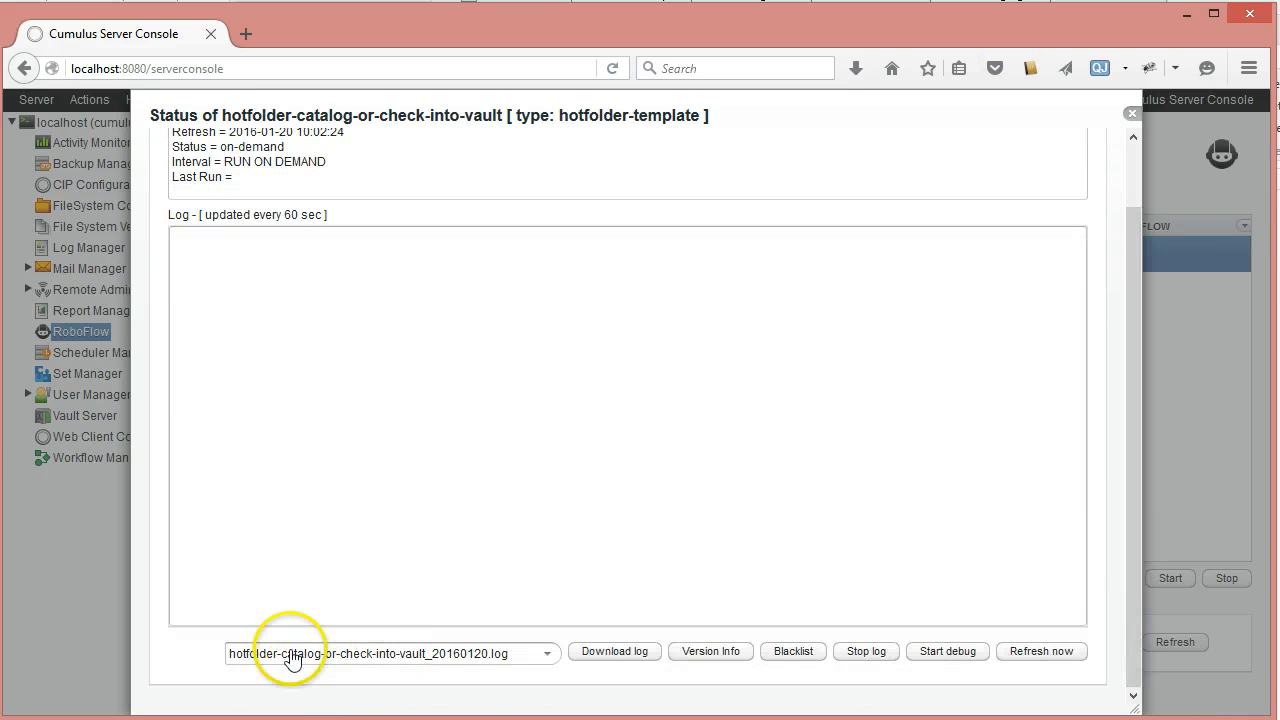
click(547, 655)
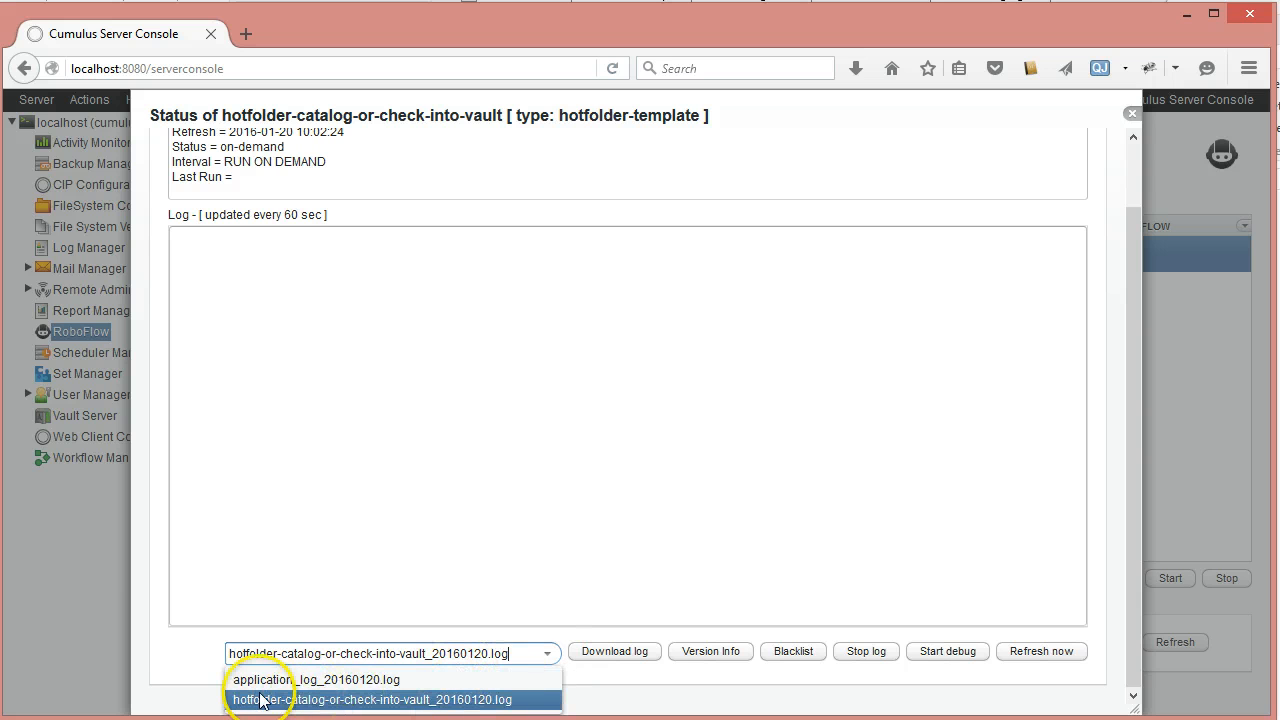
click(186, 670)
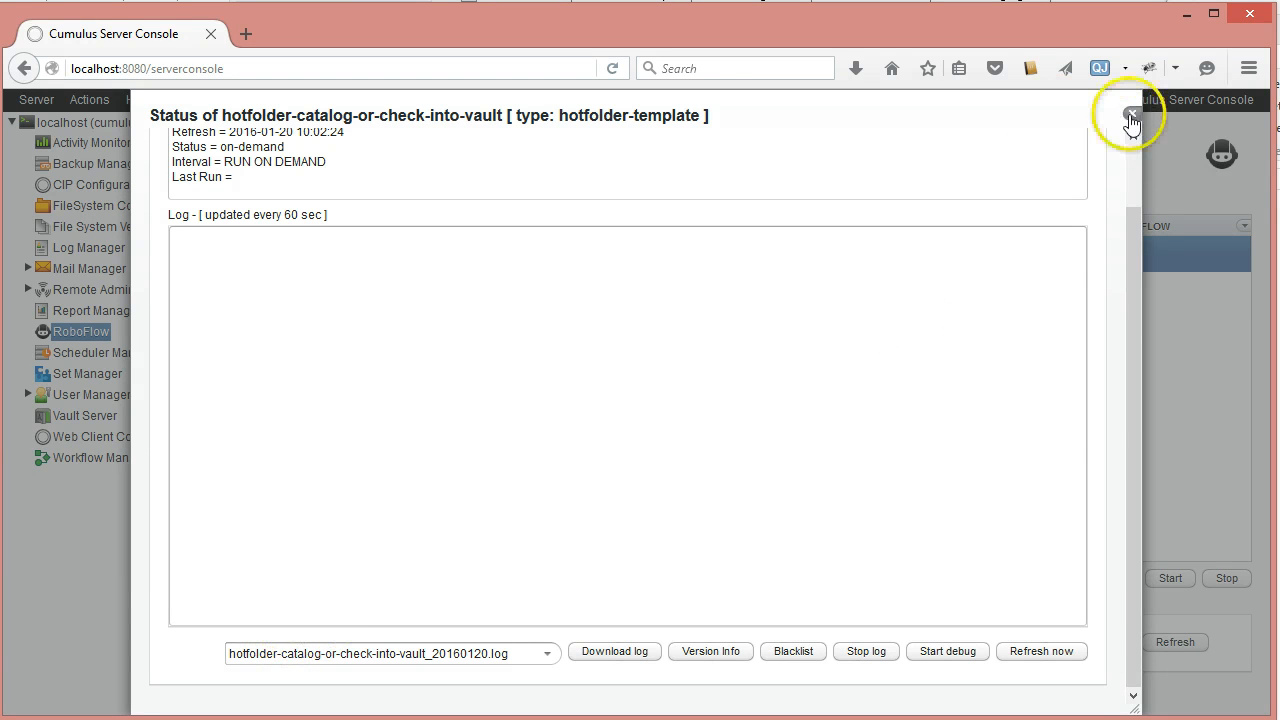
Inspect the workflow's blacklist file without editing it and close the workflow's status window.
click(792, 653)
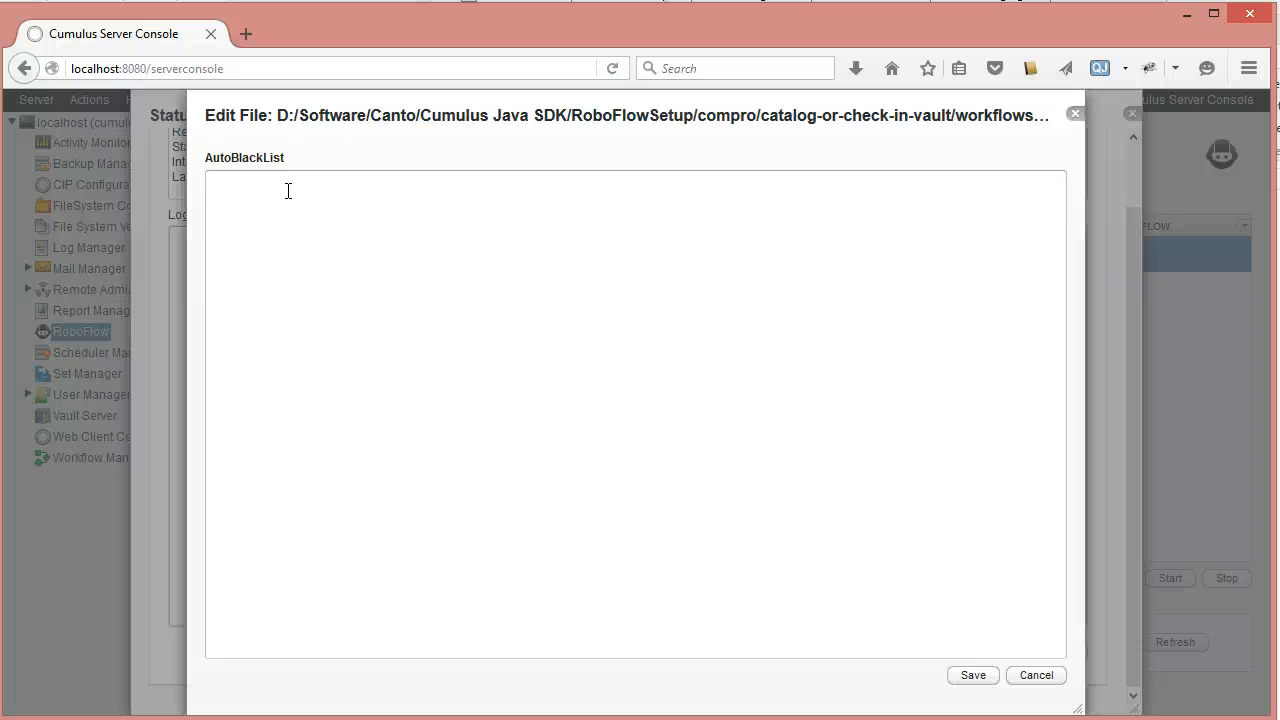
click(1049, 680)
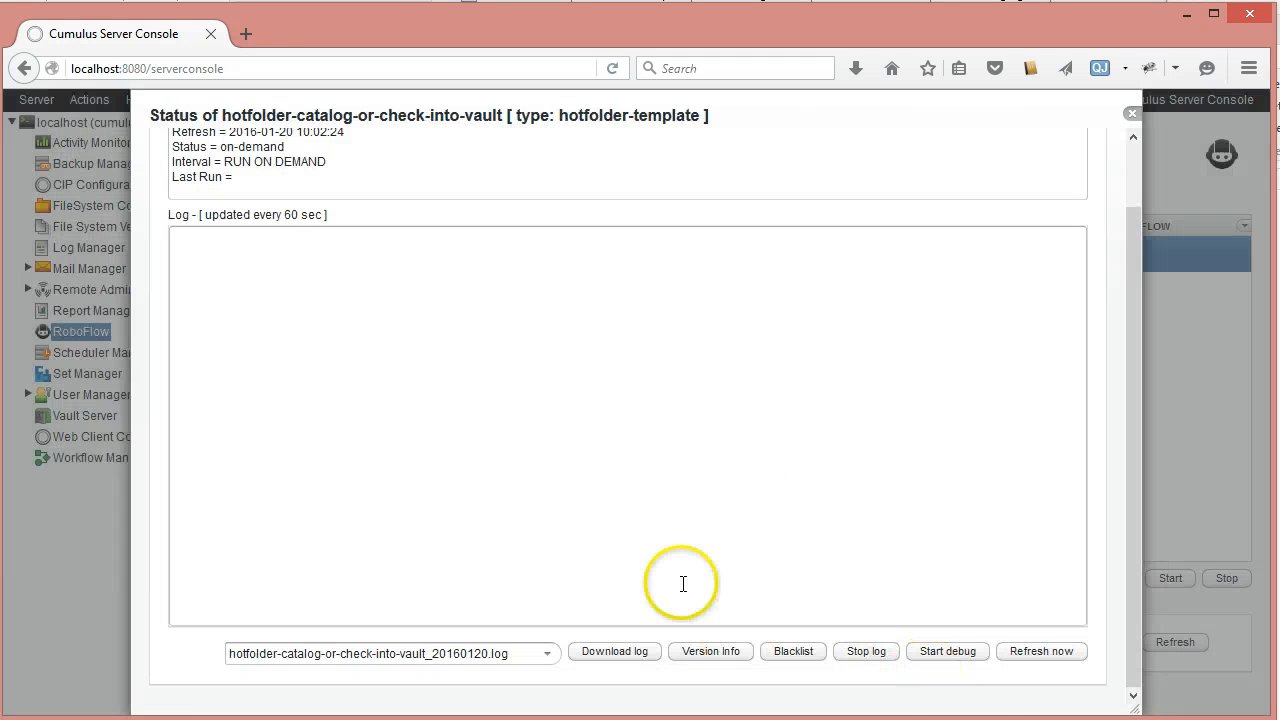
click(1133, 118)
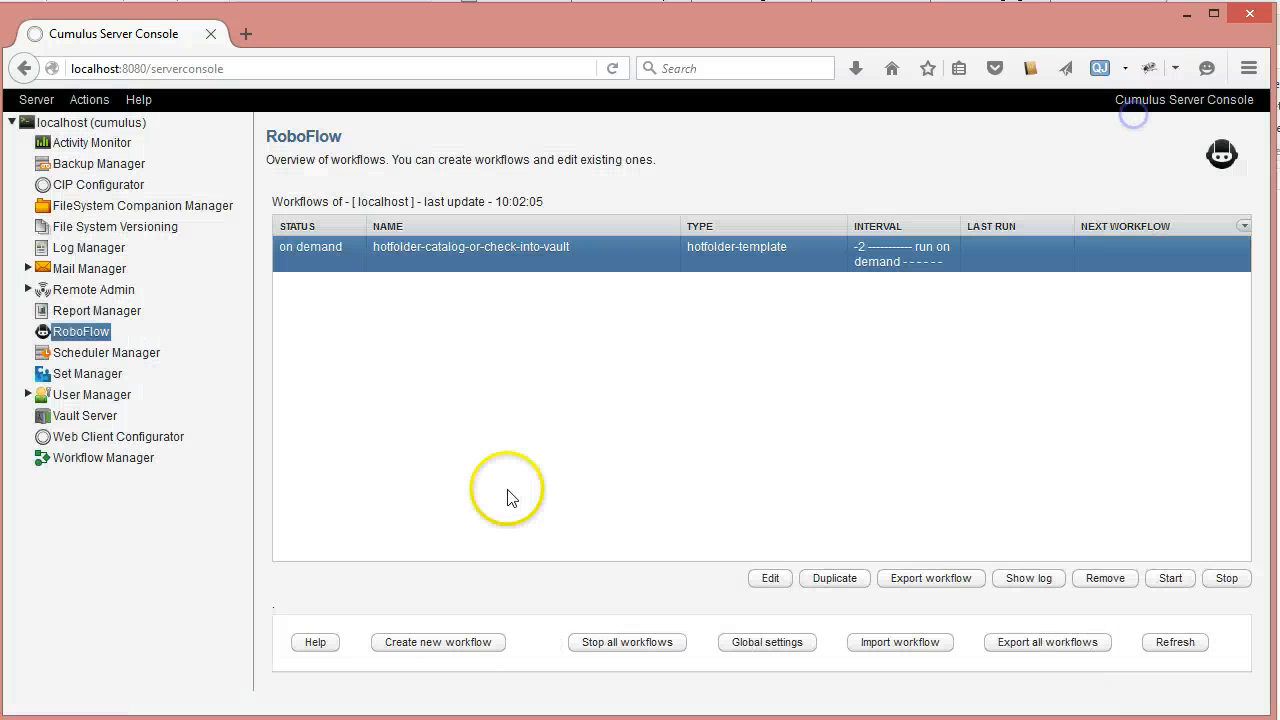